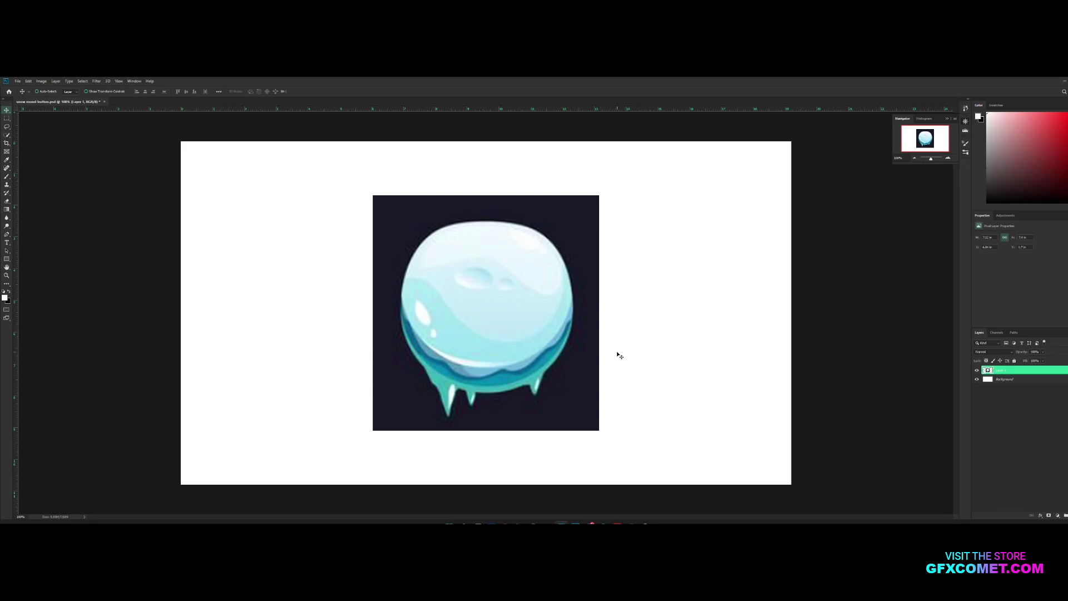
Step: Move the reference image up and left, sample its dark backdrop colour, and fill the Background layer with it
left_click_drag(603, 350, 549, 315)
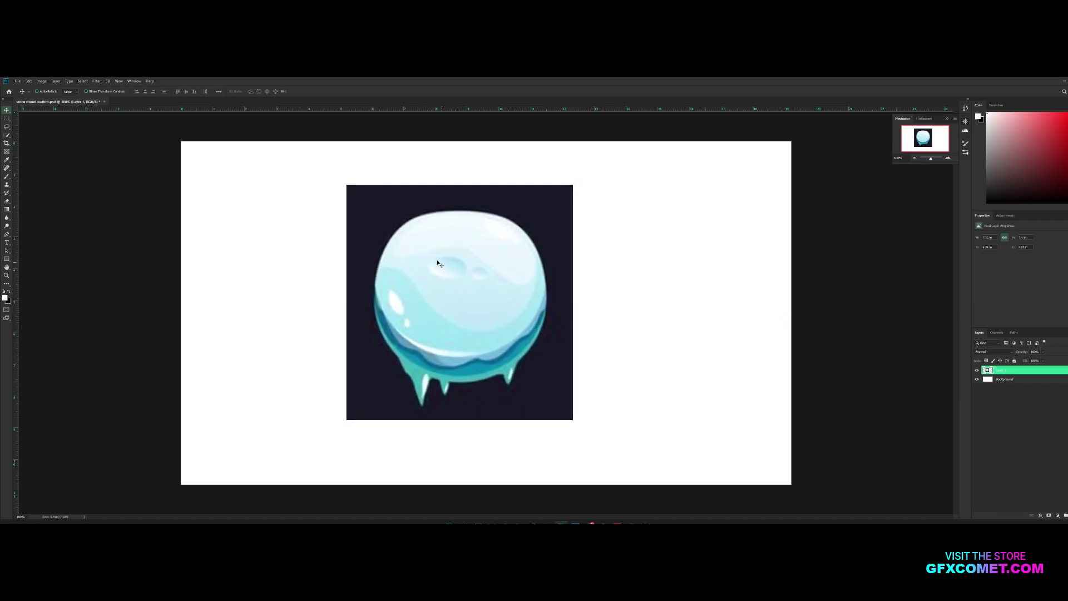
left_click_drag(439, 264, 405, 254)
key("i")
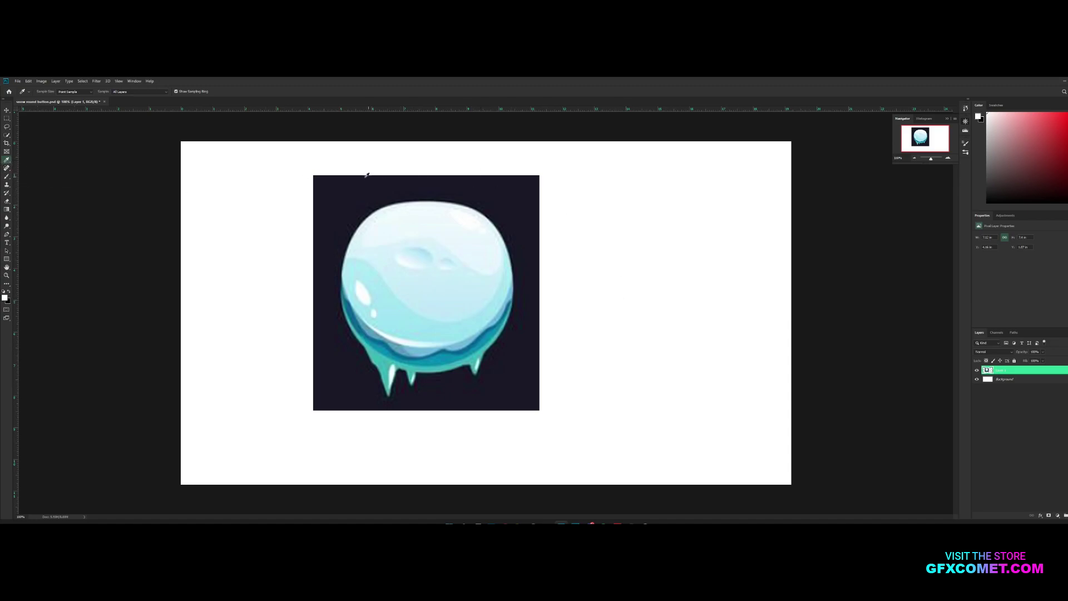
left_click(345, 186)
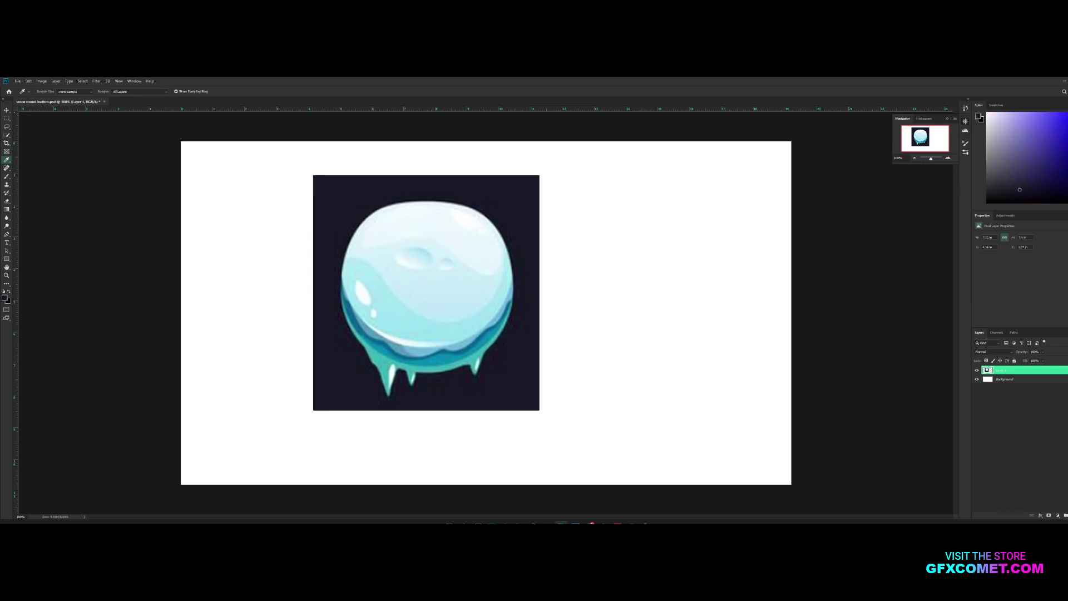
left_click(1036, 382)
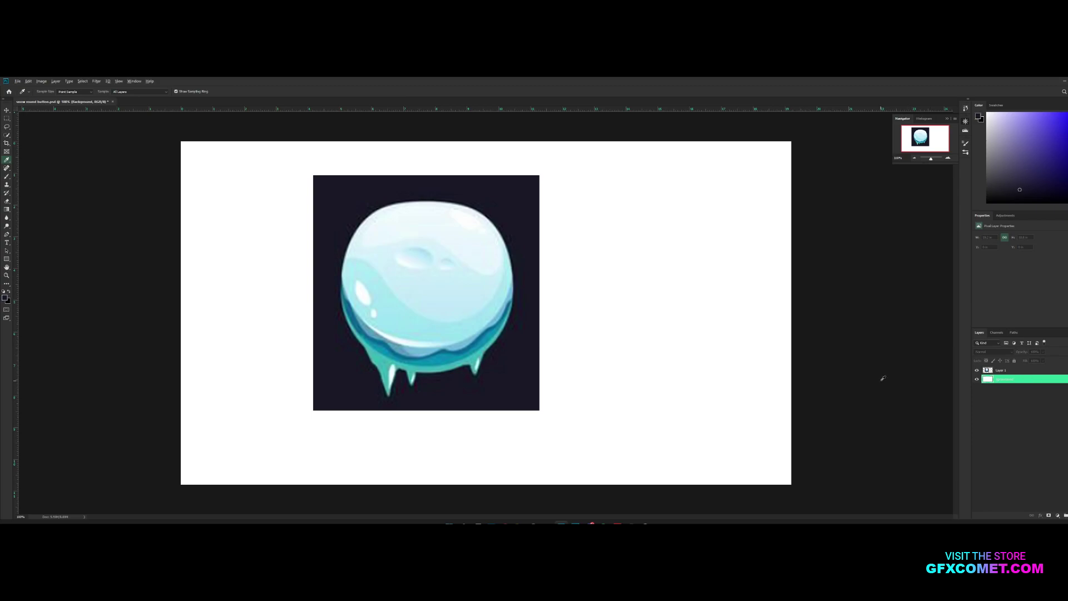
key("alt+BackSpace")
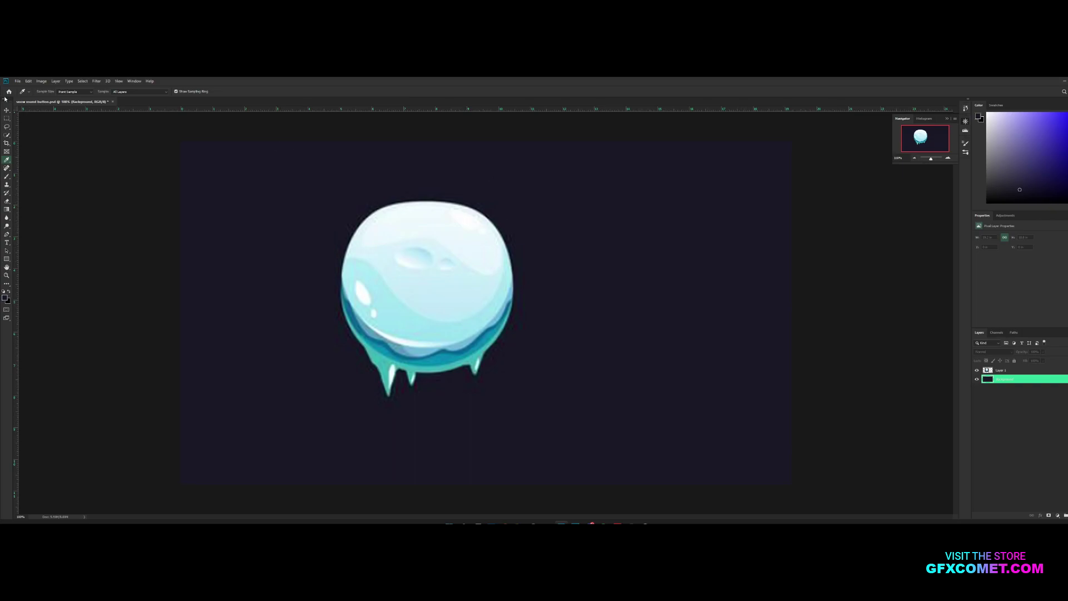
Step: Scale the snowball reference image down and move it to the canvas's upper-left corner
left_click(7, 110)
left_click(1018, 370)
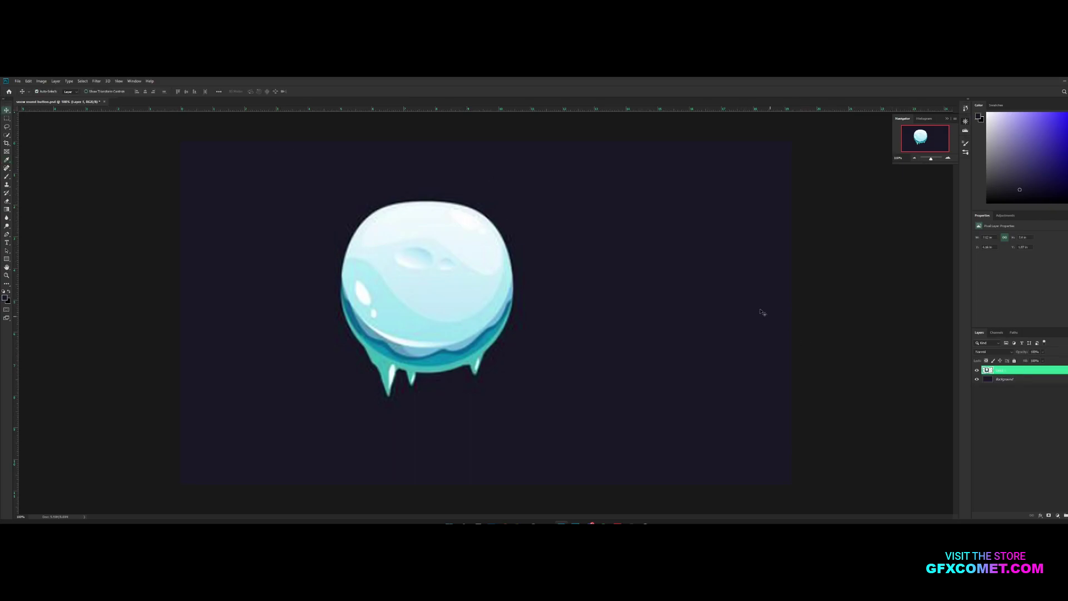
key("ctrl+t")
left_click_drag(539, 175, 494, 223)
key("Return")
left_click_drag(498, 283, 337, 214)
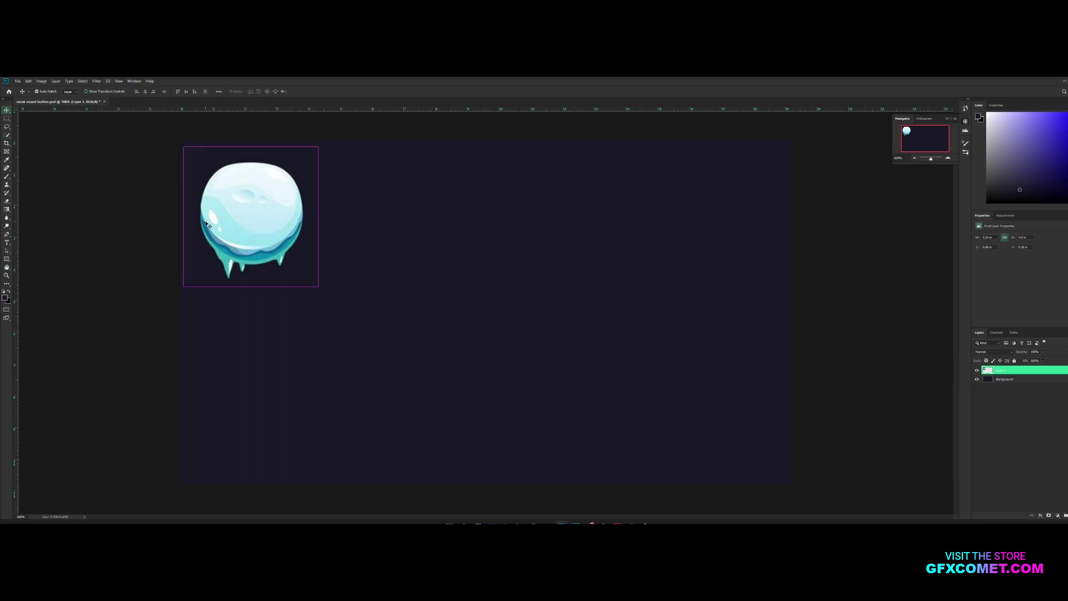
Step: Start pulling a horizontal guide from the ruler down onto the canvas
left_click(116, 82)
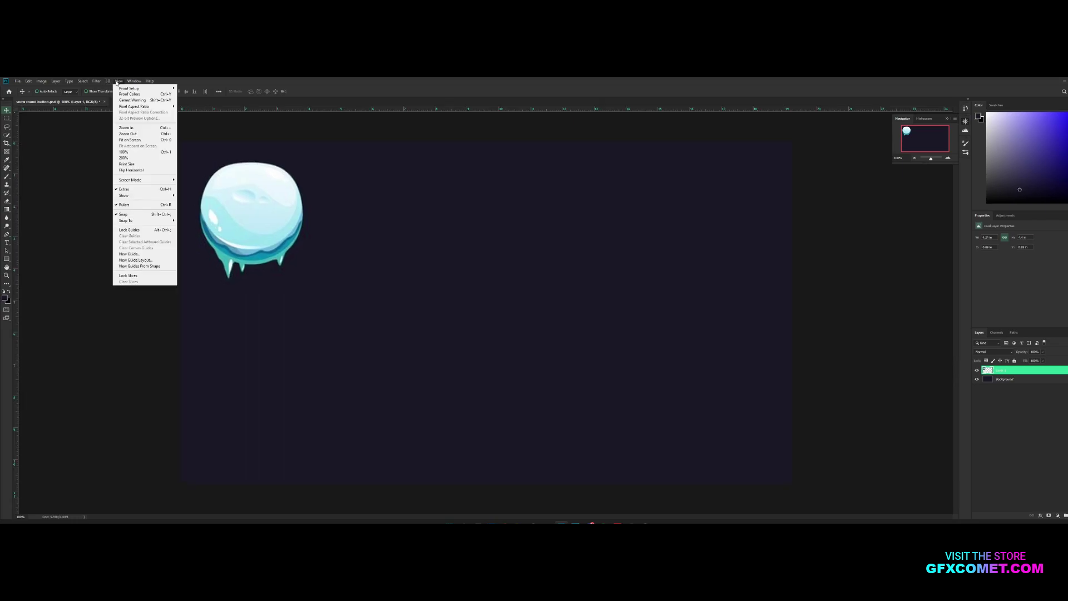
left_click(337, 91)
left_click_drag(205, 110, 248, 179)
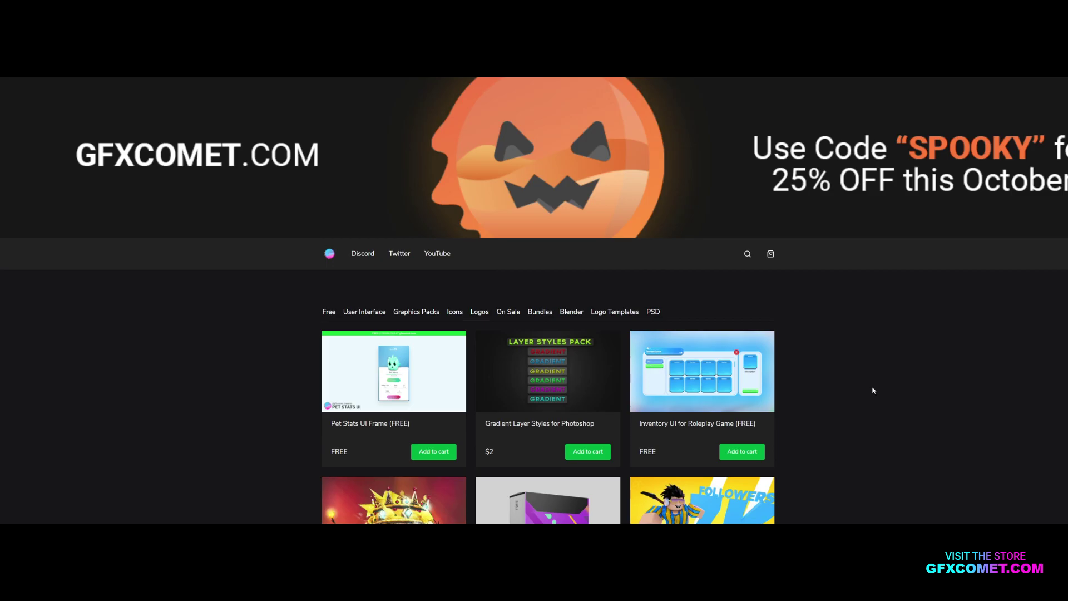
Step: Look through the product listings on the GFXCOMET.COM store page, down to the end and back up
scroll(735, 373, "down", 3)
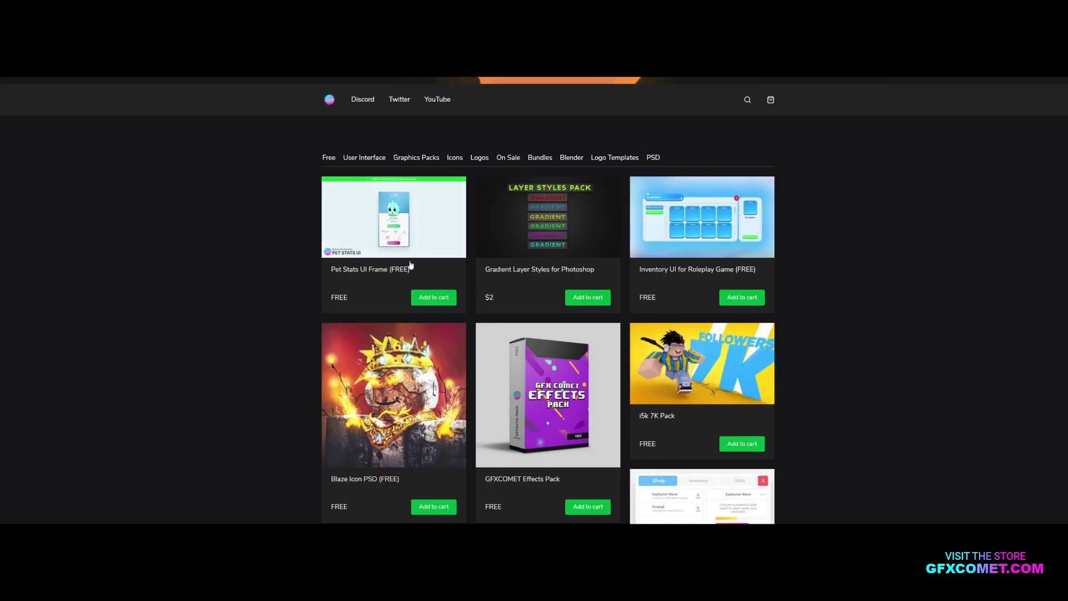
scroll(432, 368, "down", 6)
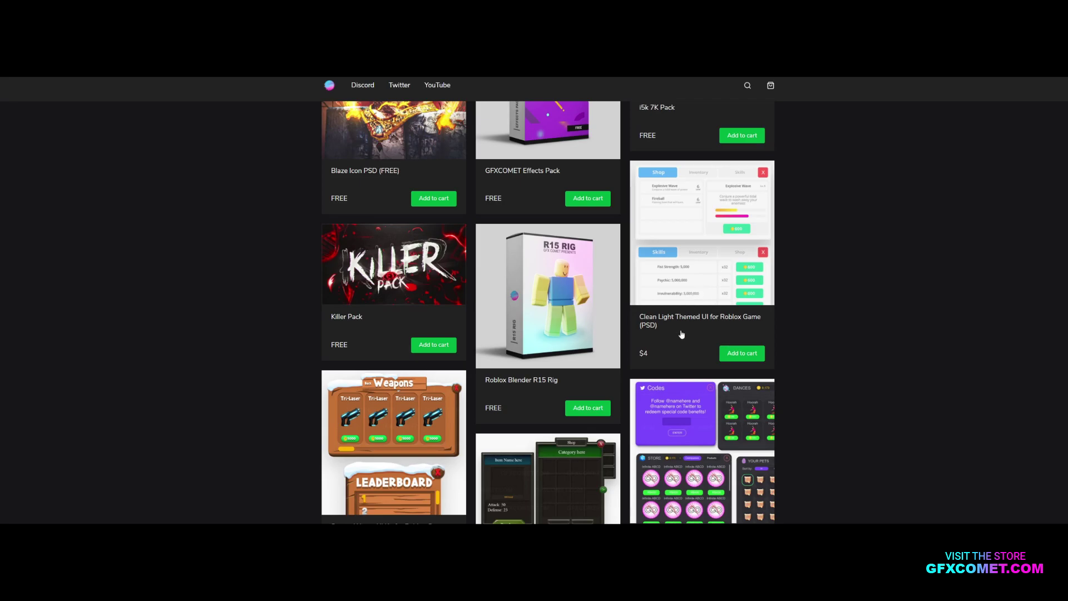
scroll(679, 334, "down", 9)
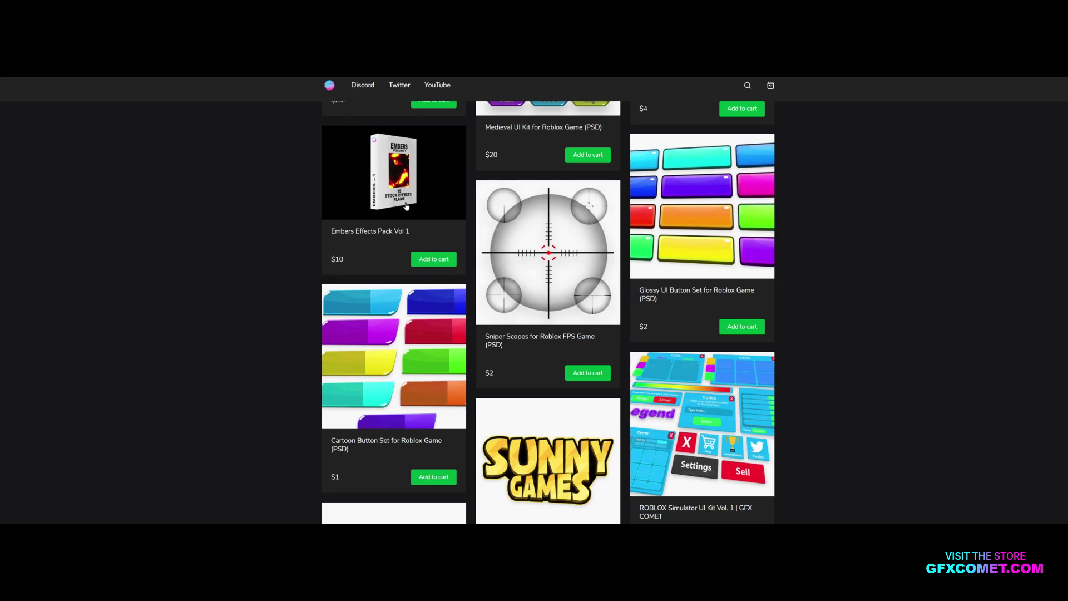
scroll(551, 406, "down", 7)
scroll(556, 402, "down", 4)
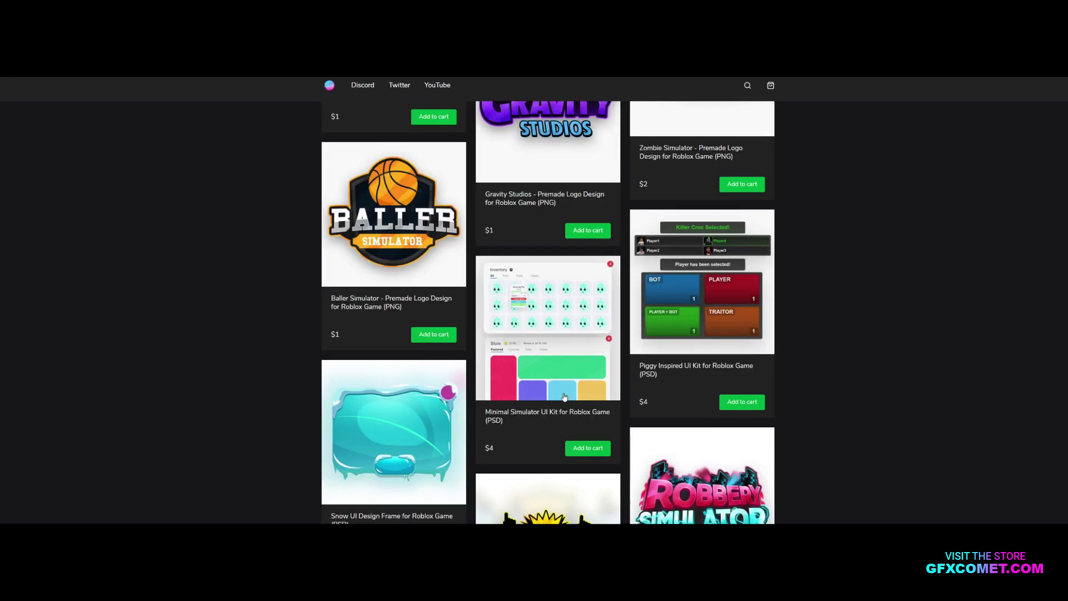
scroll(565, 396, "down", 1)
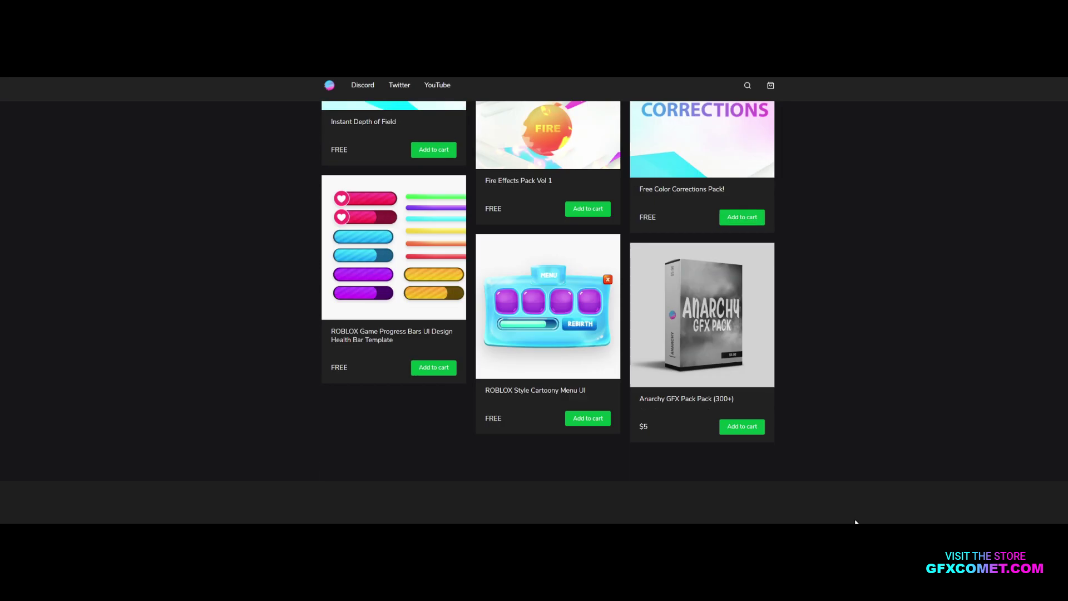
scroll(847, 298, "up", 20)
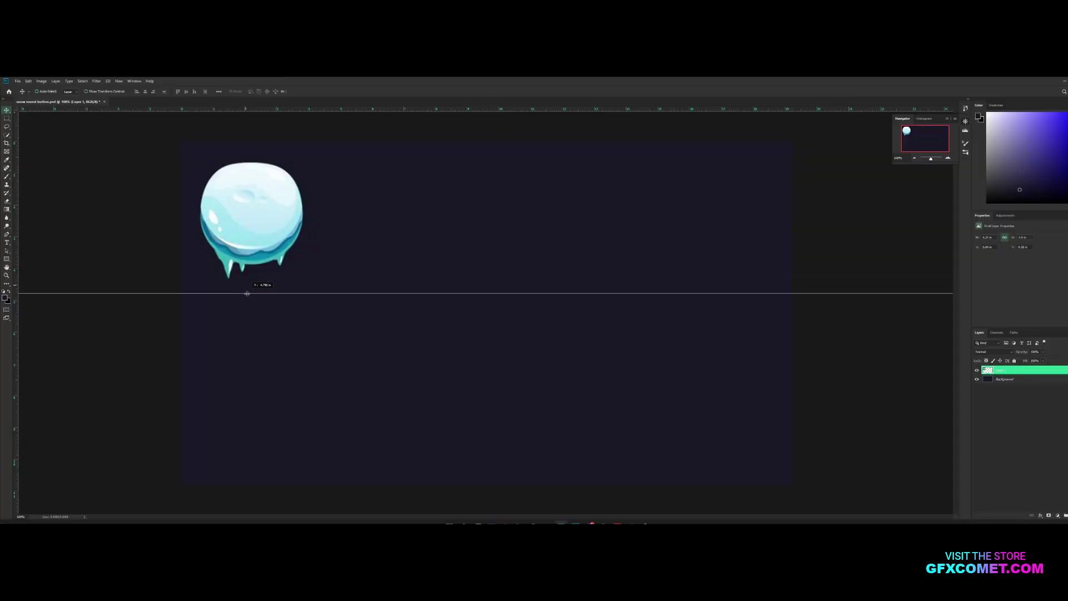
Step: Place the horizontal guide through the canvas centre and add a vertical guide crossing it there
left_click_drag(248, 293, 248, 313)
left_click_drag(20, 307, 487, 321)
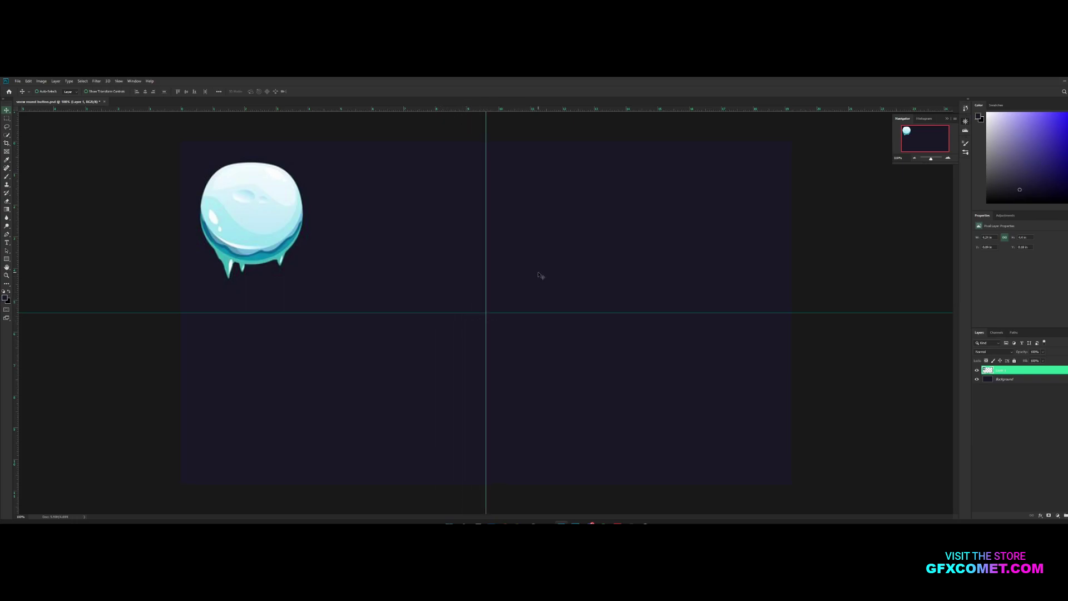
key("ctrl+equal")
key("h")
left_click_drag(355, 215, 727, 416)
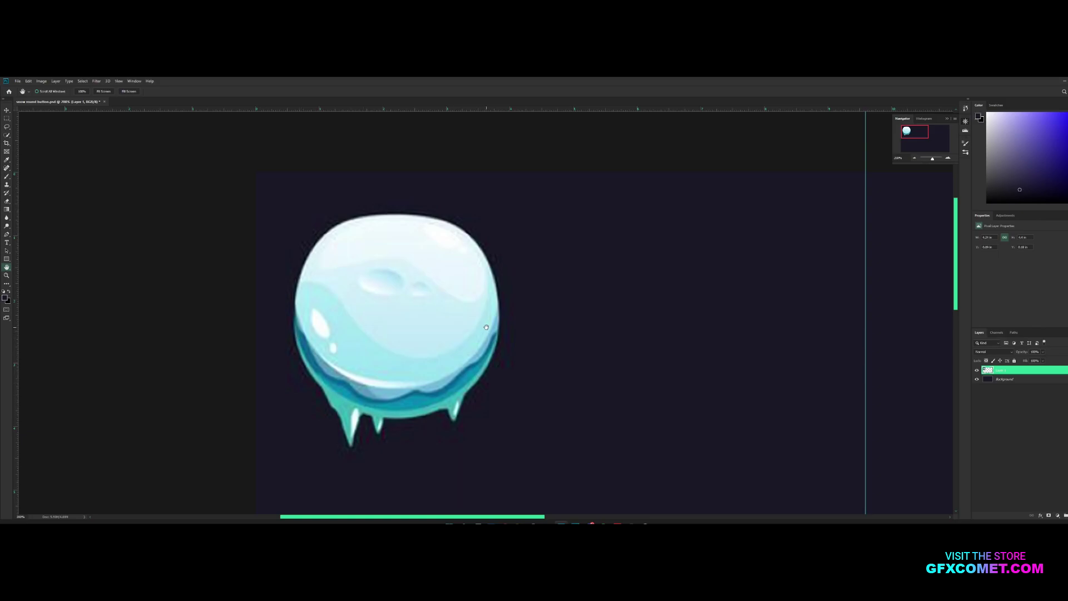
left_click_drag(487, 408, 427, 317)
key("ctrl+minus")
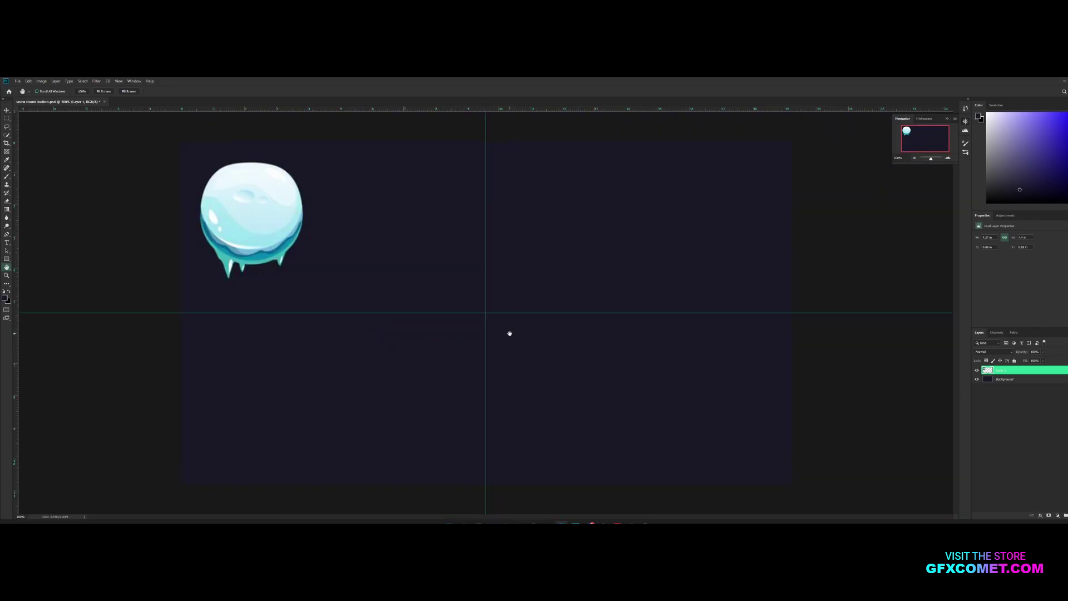
Step: Using the Ellipse tool and the reference's dark blue, draw a circle about 490 px wide centred on the guide intersection
left_click(6, 259)
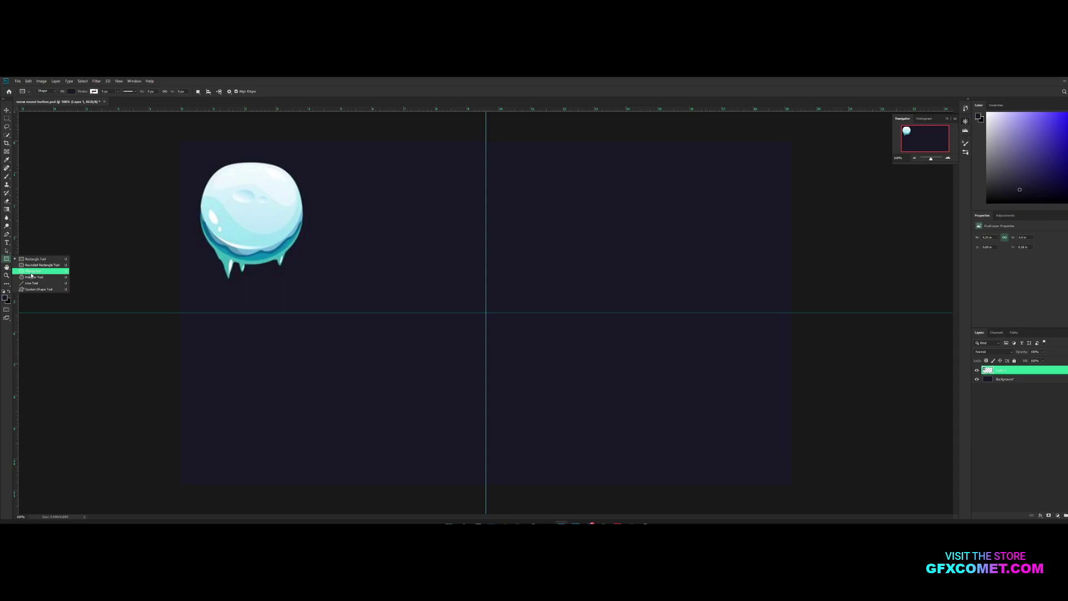
left_click(29, 272)
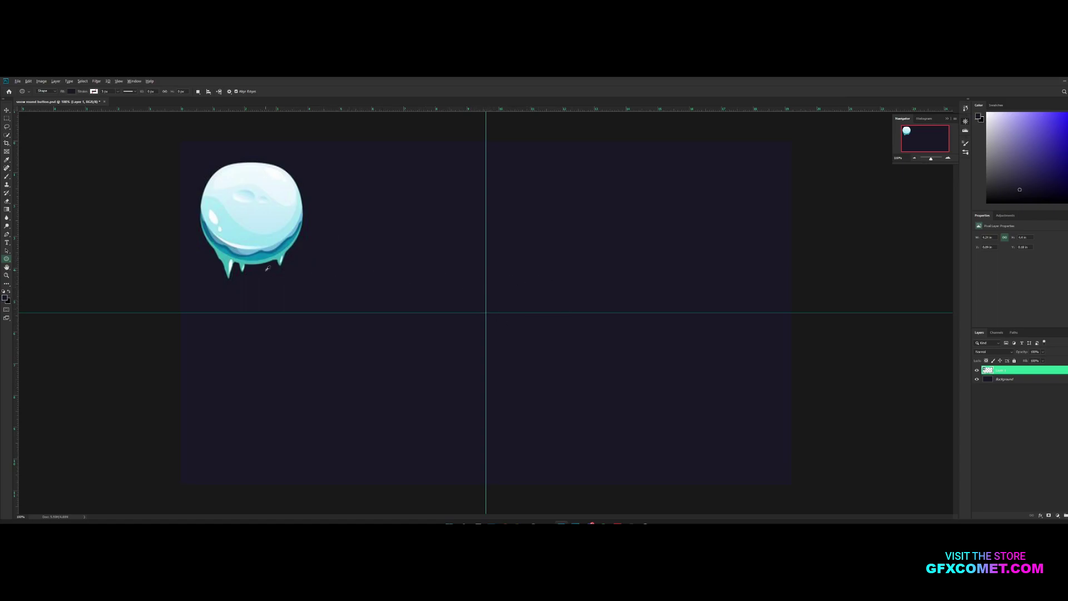
left_click(272, 255)
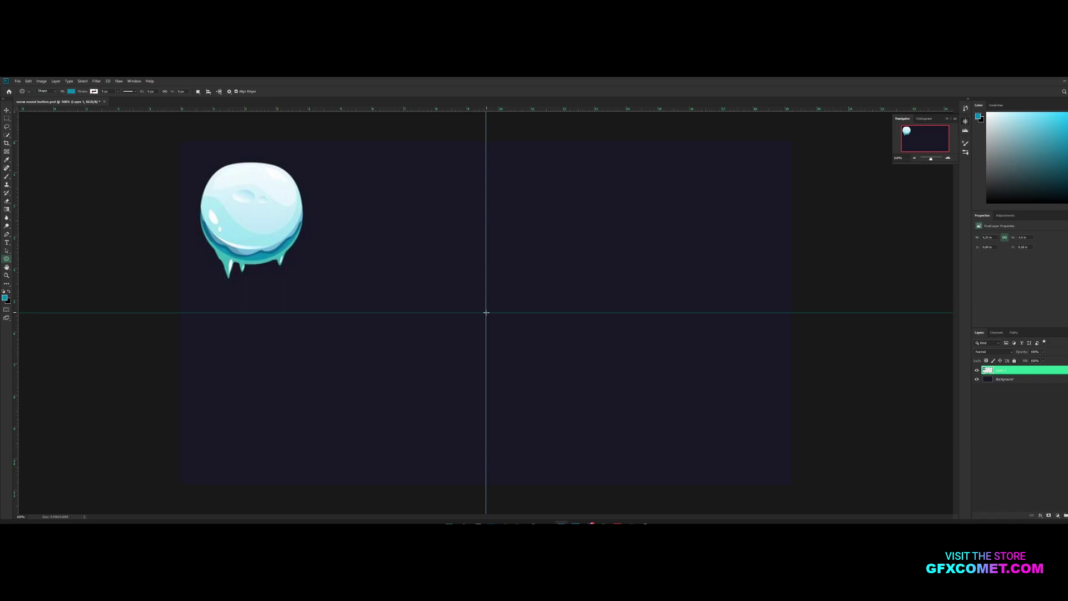
left_click_drag(486, 313, 633, 232)
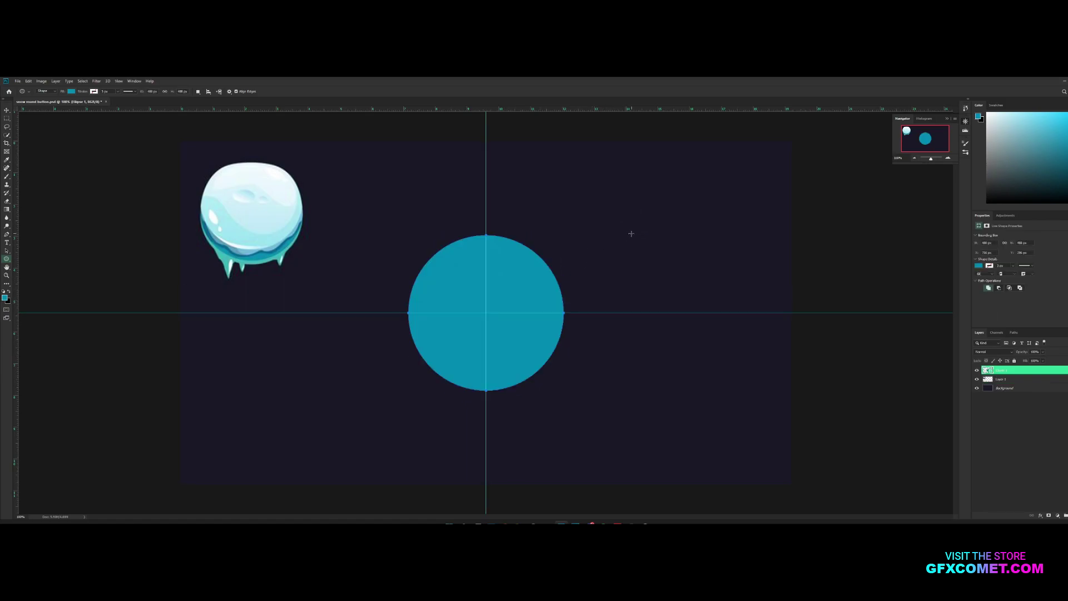
Step: Duplicate the circle layer beneath the original and shift the copy slightly downward
left_click(6, 110)
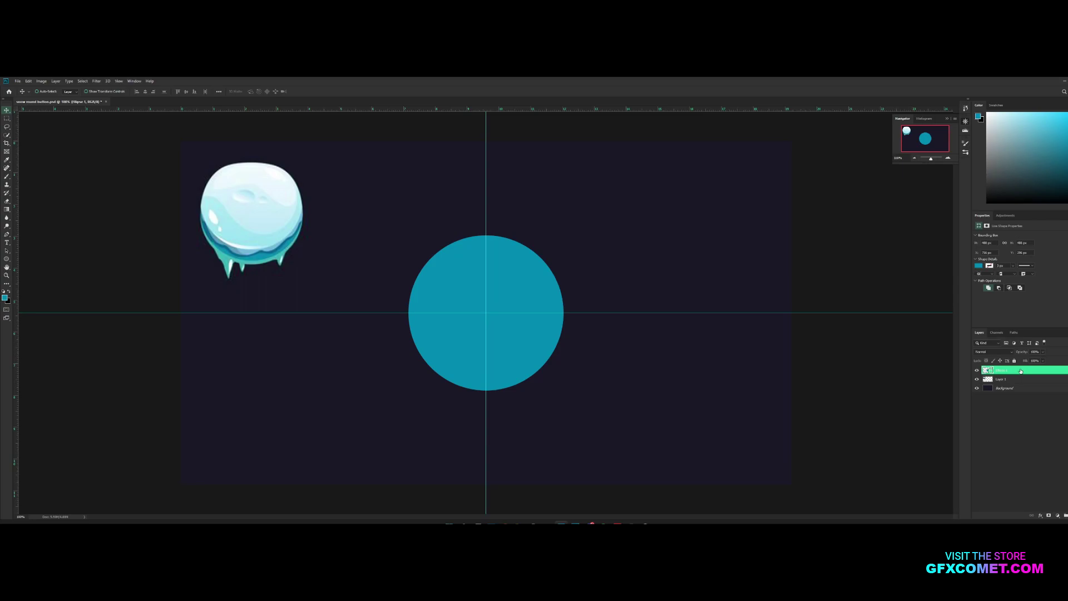
left_click_drag(1004, 373, 1004, 378)
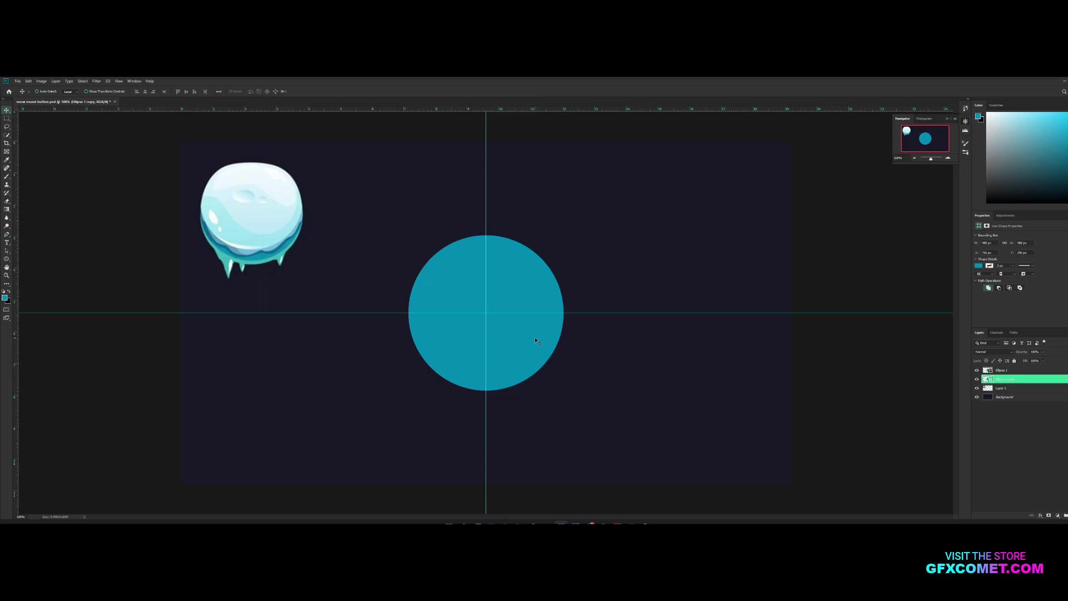
left_click_drag(536, 340, 541, 345)
Step: Recolour the lower circle copy with the teal green sampled from the reference's bottom rim
double_click(988, 380)
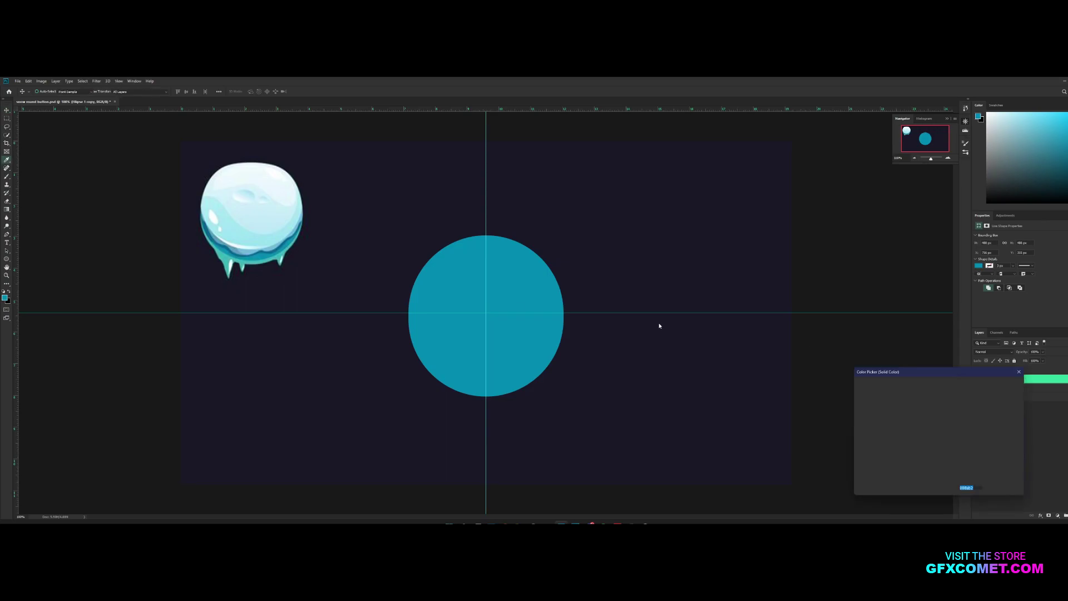
left_click(255, 259)
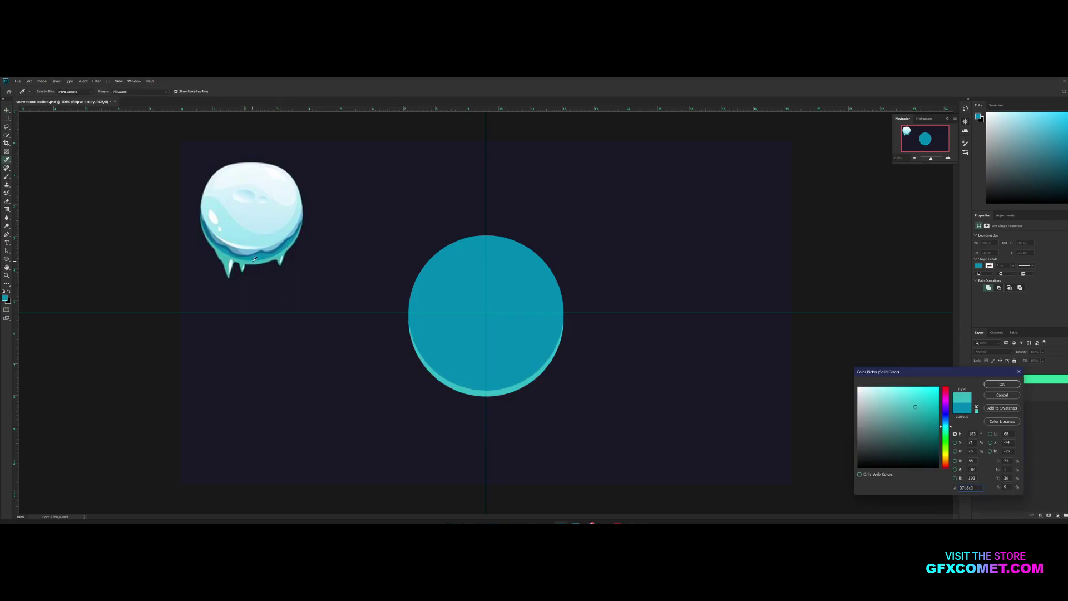
left_click(254, 260)
left_click(1001, 383)
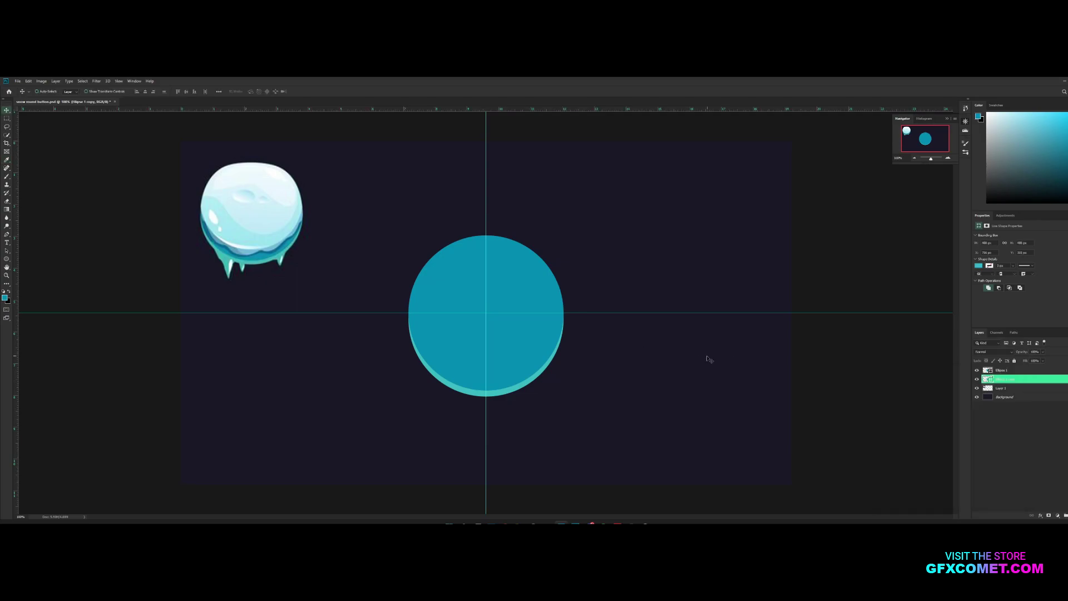
Step: Add an empty layer directly above the Ellipse 1 copy layer
left_click(1011, 371)
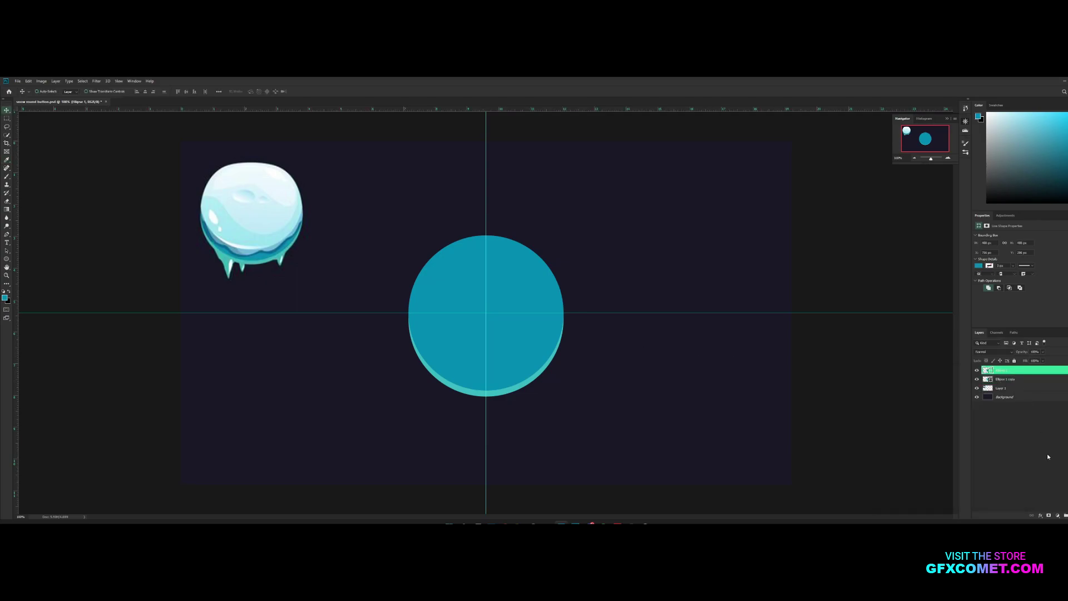
left_click(1011, 381)
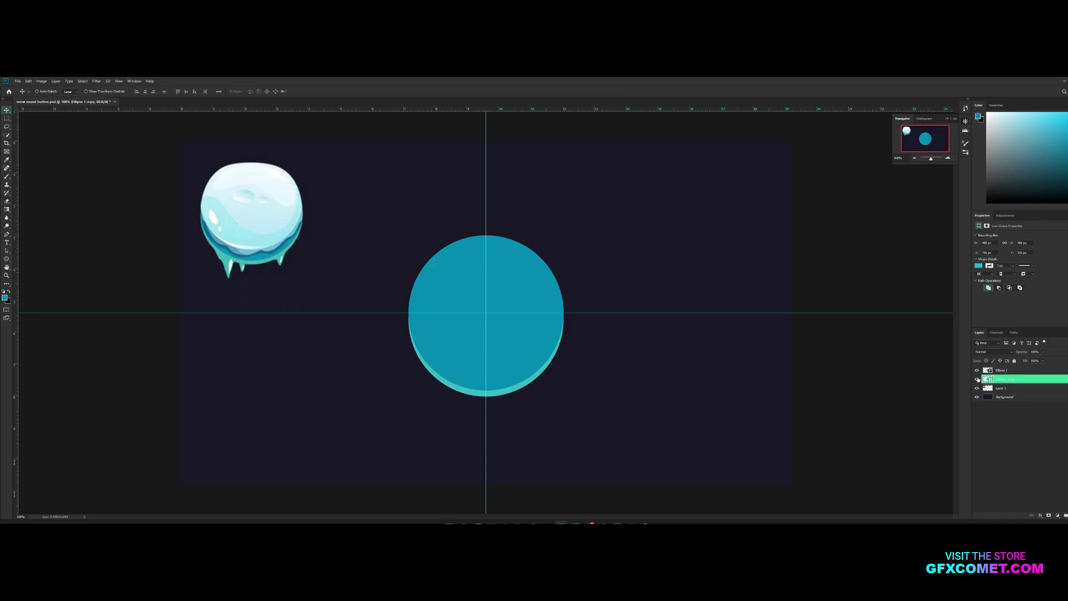
key("ctrl+shift+alt+n")
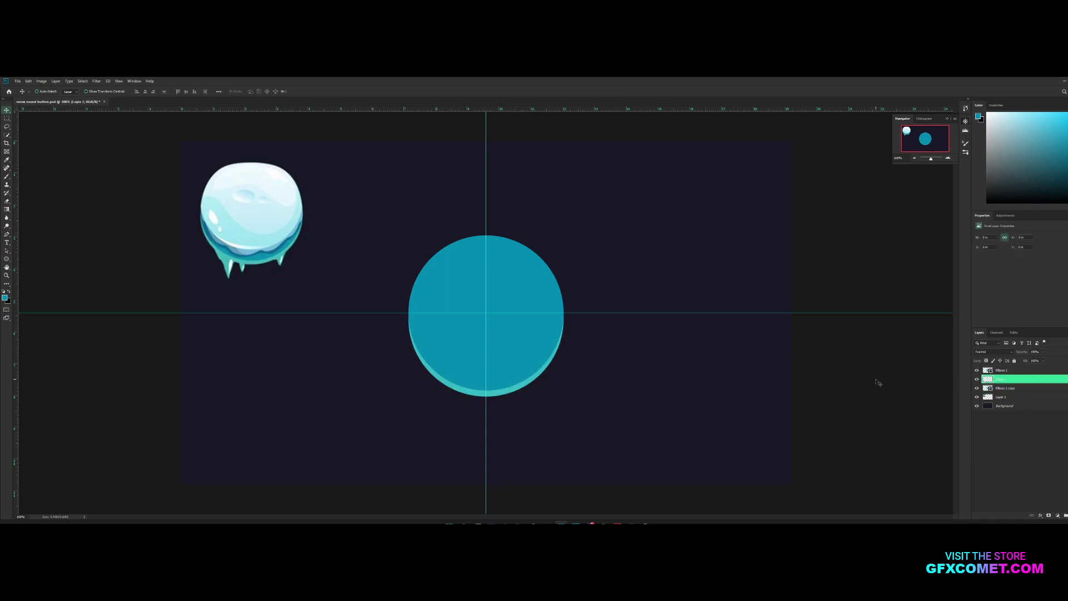
Step: Set up the Pen tool in Shape mode with a solid blue fill and no stroke for tracing the reference icicles
key("ctrl+plus")
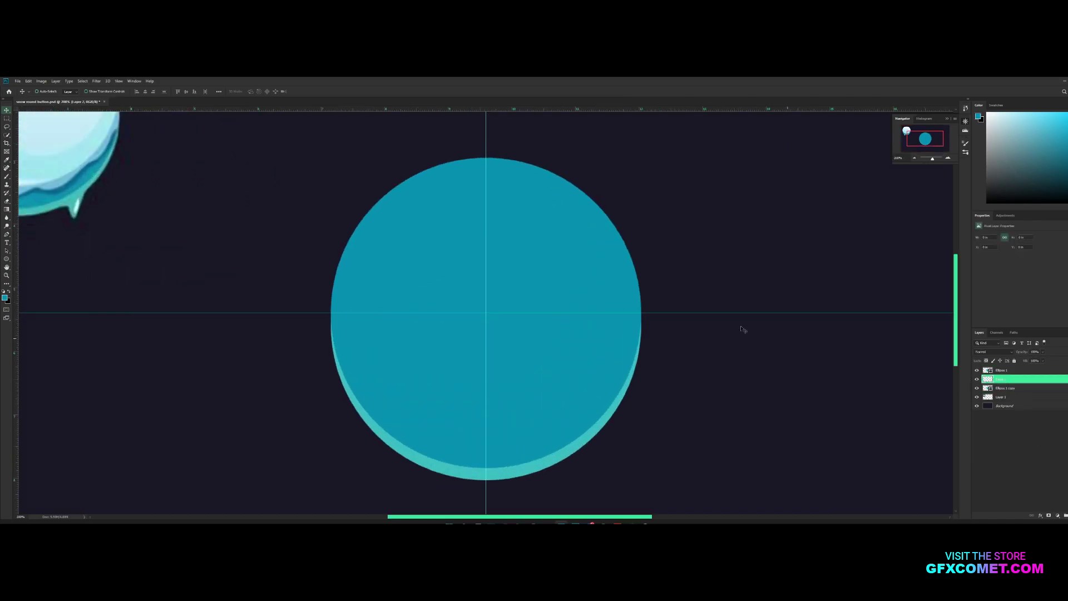
left_click_drag(392, 284, 794, 413)
key("ctrl+plus")
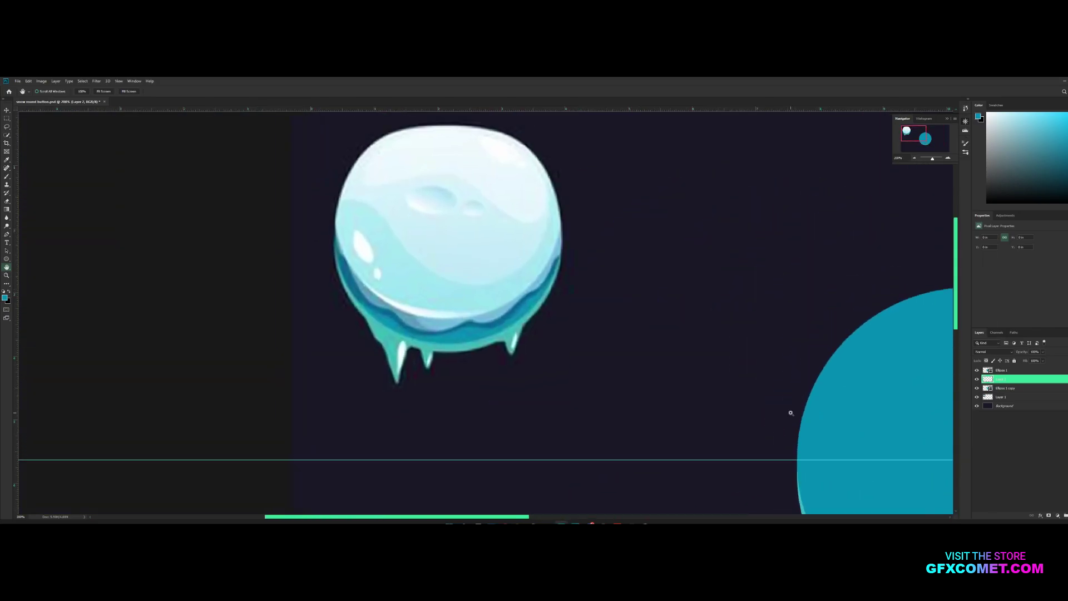
left_click(8, 234)
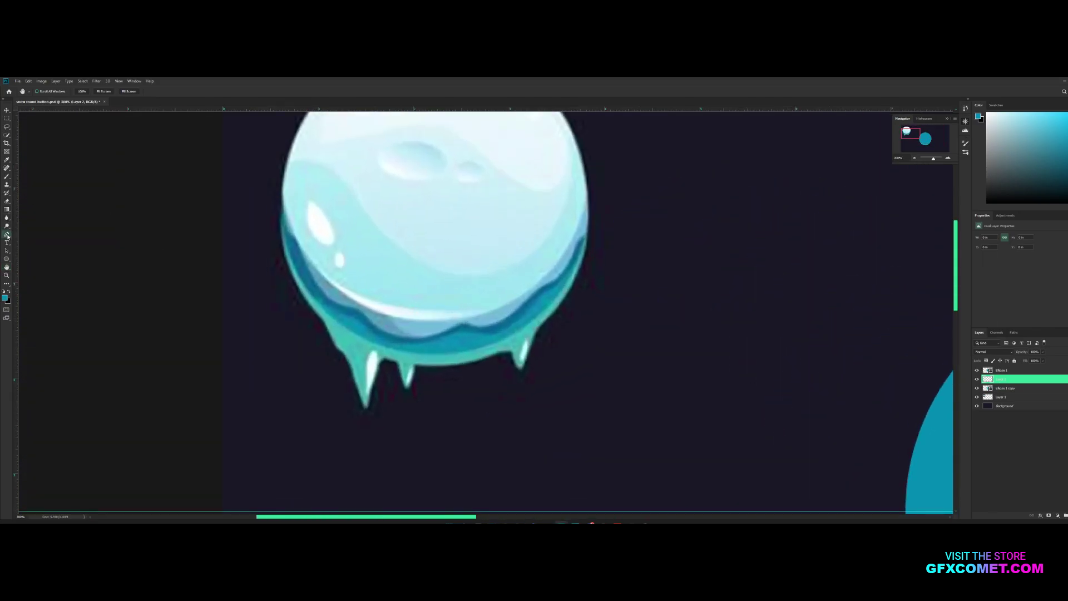
left_click(71, 91)
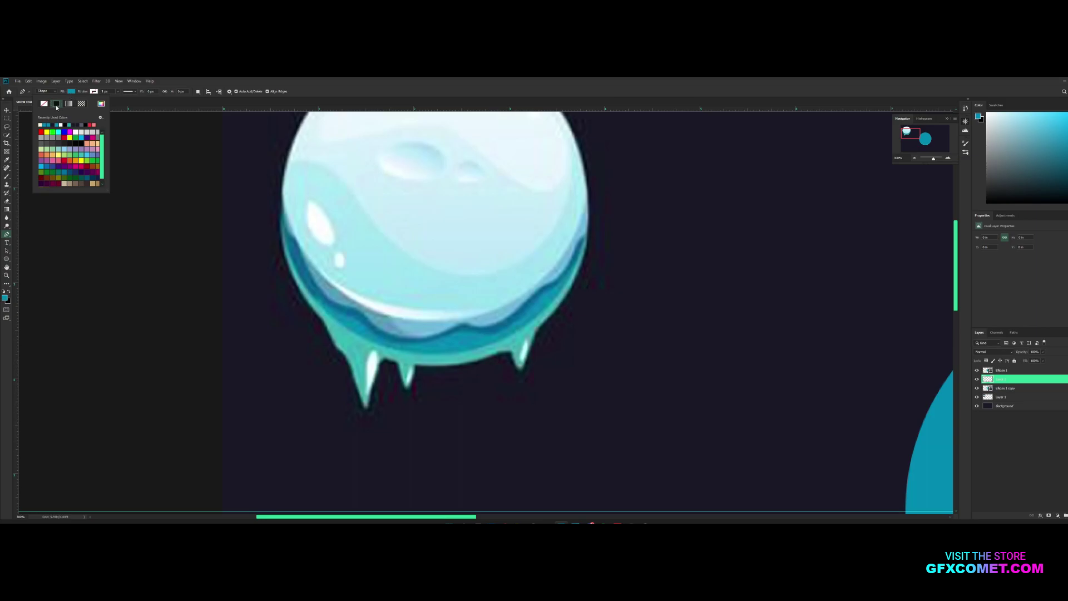
left_click(94, 91)
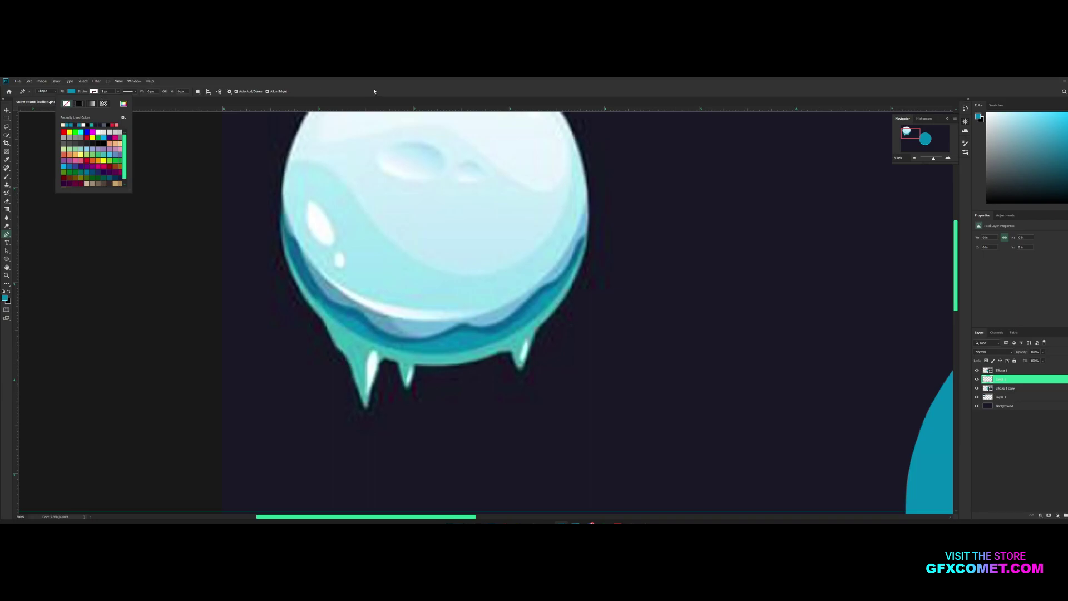
left_click(431, 86)
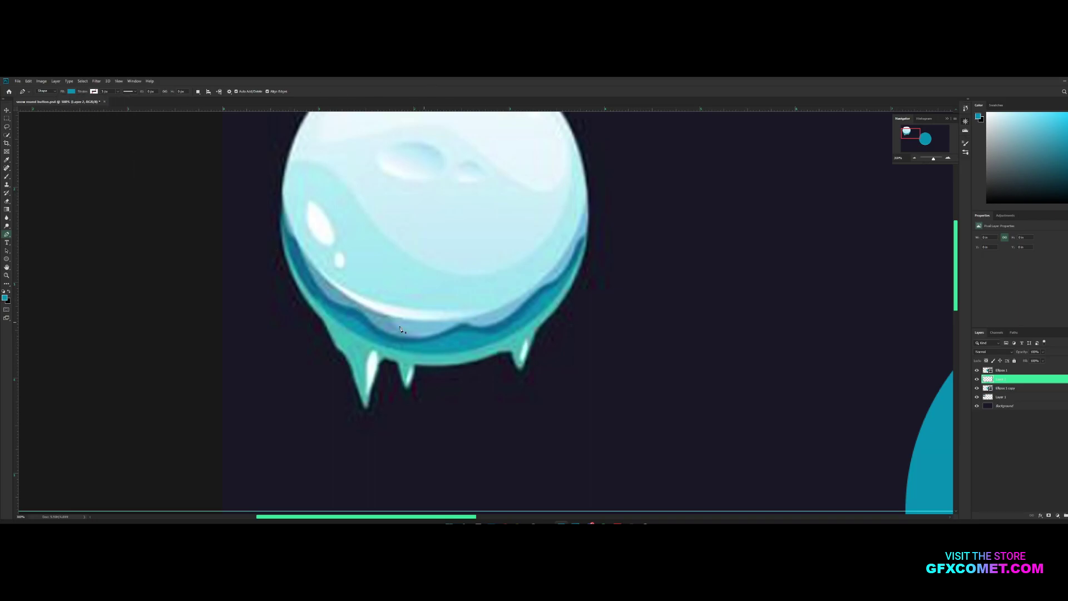
Step: Trace the reference's lower-left rim edge and its large left icicle as a blue shape
left_click(325, 326)
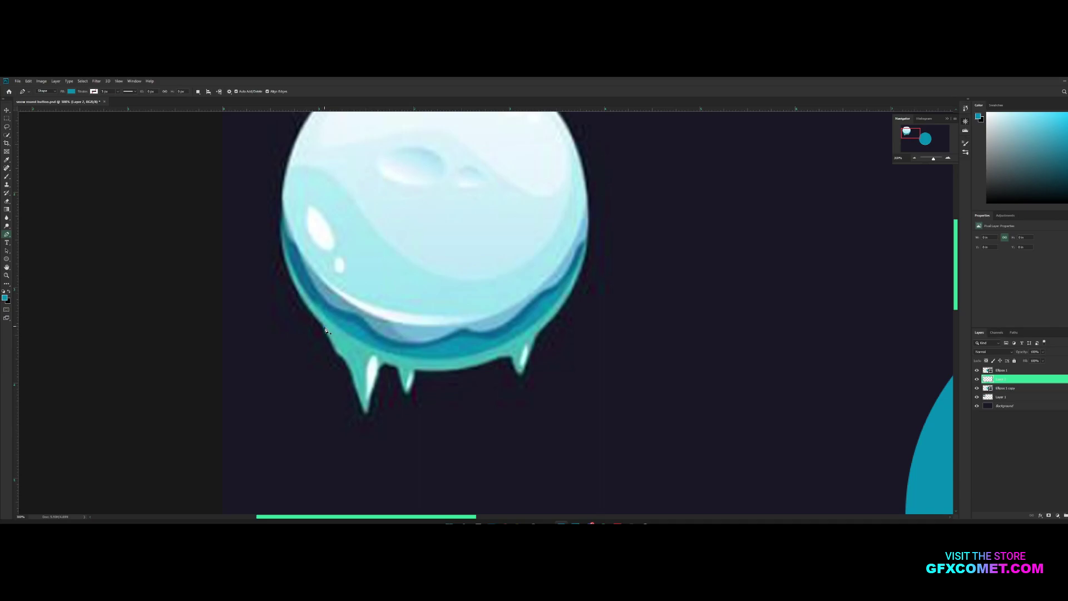
left_click(333, 347)
left_click(336, 353)
key("ctrl+z")
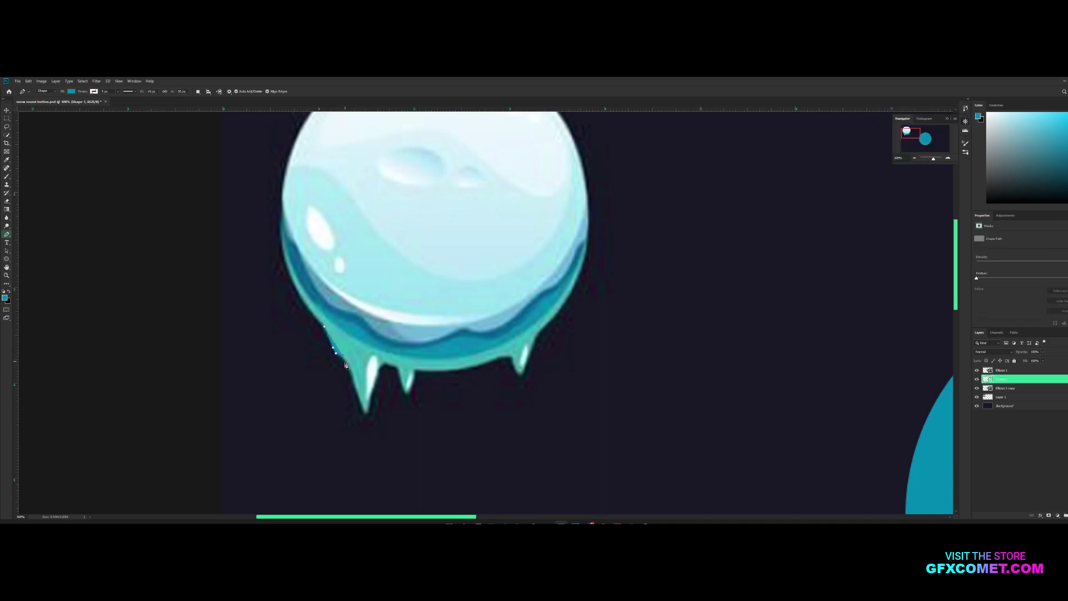
key("ctrl+z")
left_click(345, 361)
left_click(363, 410)
left_click(373, 396)
left_click(375, 378)
Step: Extend the outline around the small icicle beside the large one on the reference
left_click(381, 367)
left_click(390, 365)
left_click(399, 370)
left_click_drag(401, 384, 404, 392)
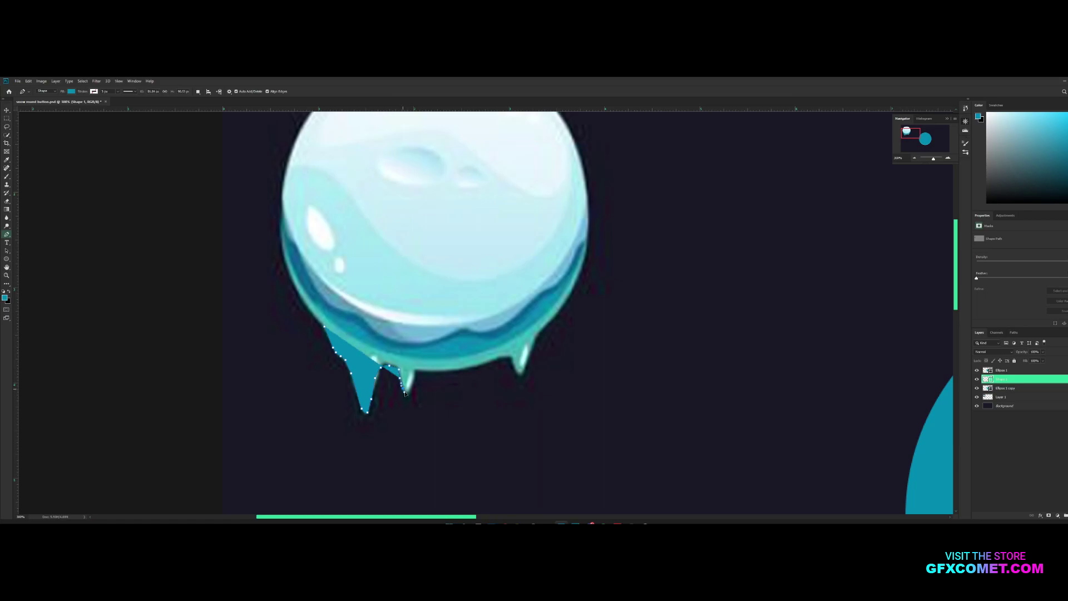
left_click(408, 392)
left_click(414, 375)
Step: Continue the outline along the reference's bottom rim and around its right icicle
left_click(439, 370)
left_click(465, 367)
left_click(491, 360)
left_click(505, 357)
left_click(520, 377)
left_click_drag(537, 340, 539, 336)
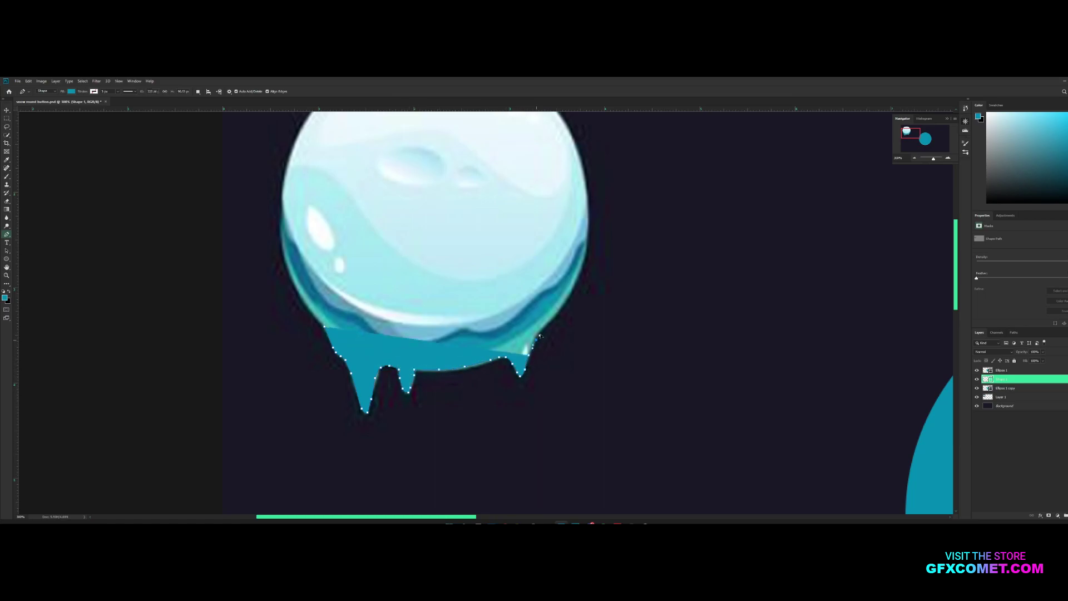
Step: Finish the icicle shape's outline up the right rim and back across the lower part of the snowball
left_click(543, 328)
left_click(564, 312)
left_click(546, 264)
left_click(417, 271)
left_click(357, 307)
key("v")
key("ctrl+1")
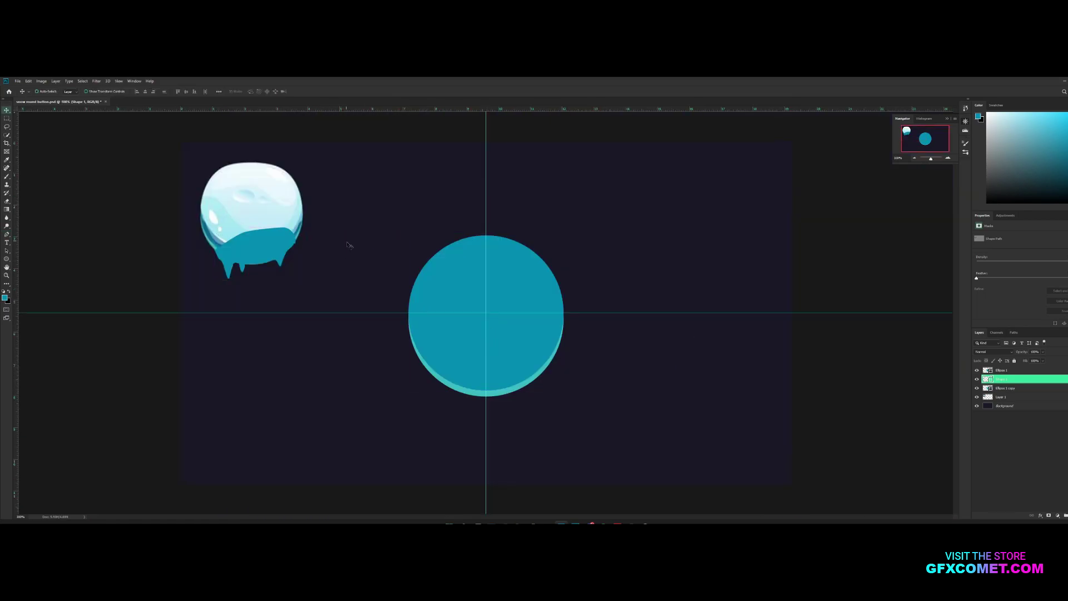
Step: Move the icicle shape off the reference and recolour it with the teal sampled from the lower circle copy
left_click_drag(348, 244, 396, 334)
double_click(988, 379)
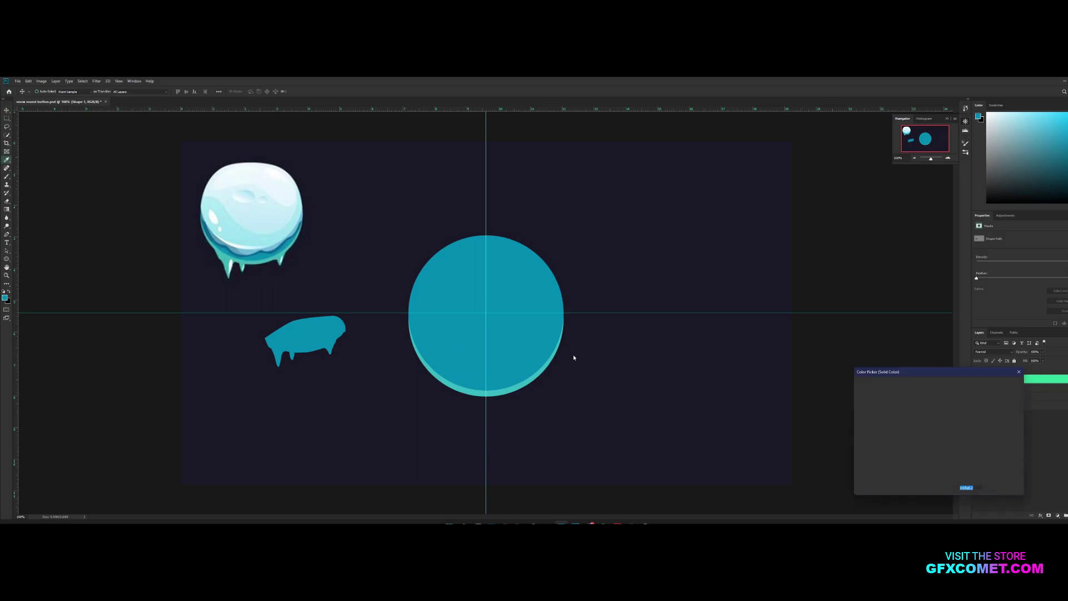
left_click(539, 372)
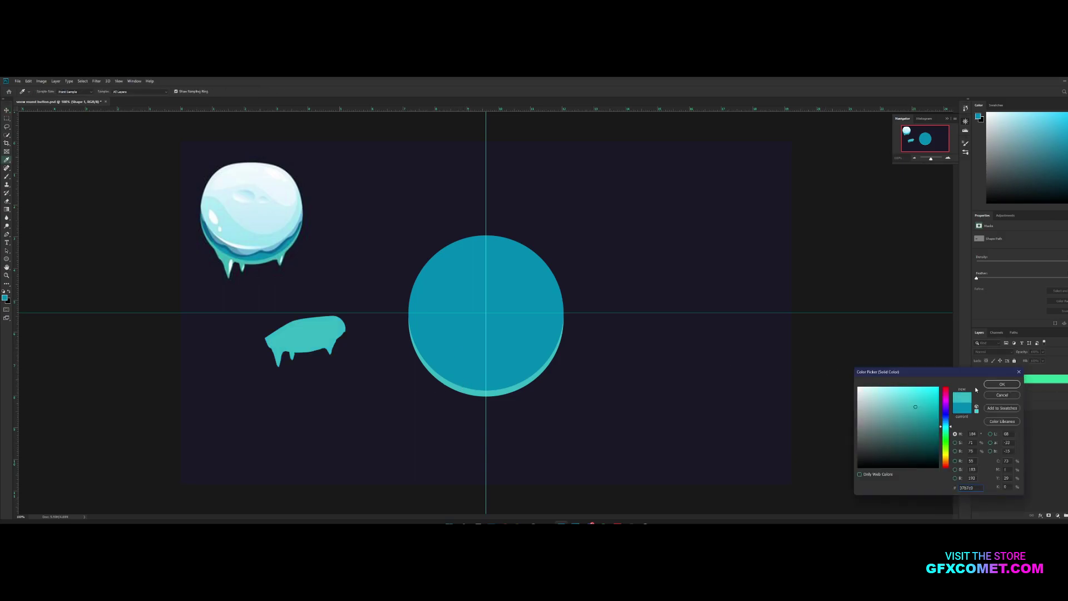
left_click(1002, 384)
Step: Move the teal icicle shape to the bottom of the blue circle and enlarge it to nearly the circle's width
left_click_drag(396, 334, 576, 417)
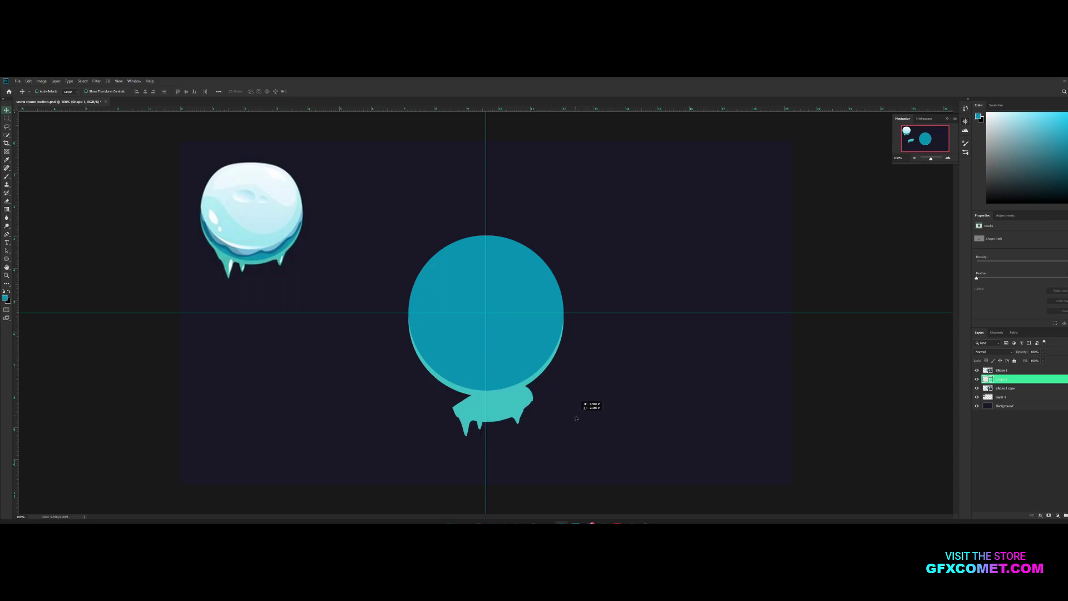
key("ctrl+t")
left_click_drag(536, 384, 544, 379)
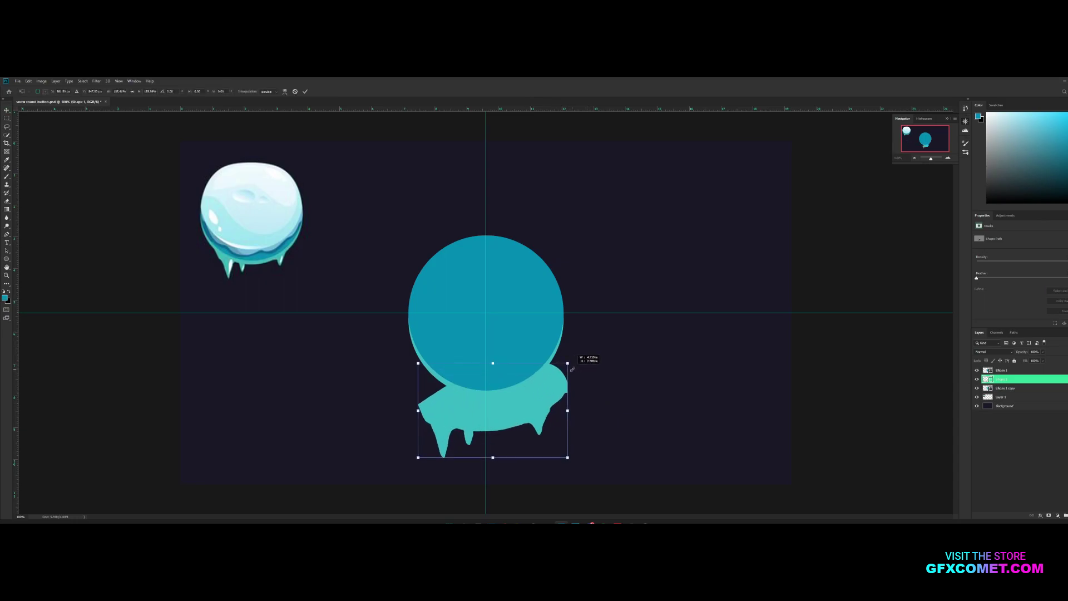
key("Return")
Step: Raise the icicle shape behind the circle and scale it down to fit the lower rim
mouse_move(564, 399)
left_mouse_down()
mouse_move(563, 360)
mouse_move(562, 379)
left_mouse_up()
key("ctrl+t")
left_click_drag(563, 341, 546, 351)
mouse_move(526, 371)
left_mouse_down()
mouse_move(526, 362)
mouse_move(540, 369)
left_mouse_up()
key("Return")
Step: Nudge the icicle shape left and slightly down to line it up with the circle's lower rim
key("Left")
key("Left")
key("Left")
key("Left")
key("Left")
key("Left")
key("Left")
key("Down")
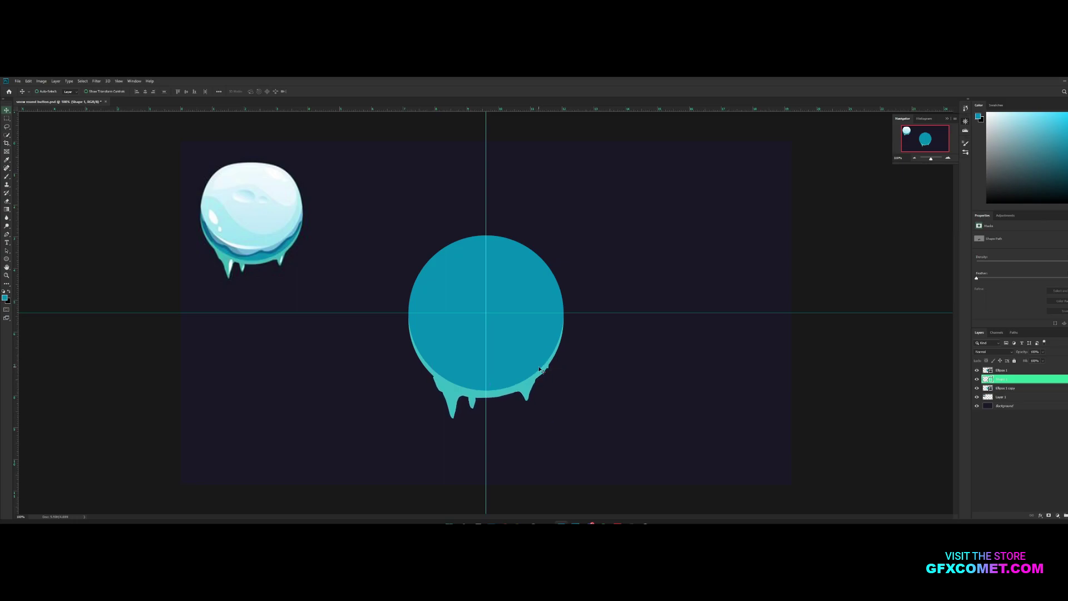
key("Left")
key("Left")
key("Left")
key("Left")
Step: Slightly enlarge and raise the icicle shape against the circle's lower rim, and save the document in Photoshop format
key("ctrl+t")
left_click_drag(547, 342, 565, 326)
left_click_drag(528, 358, 529, 353)
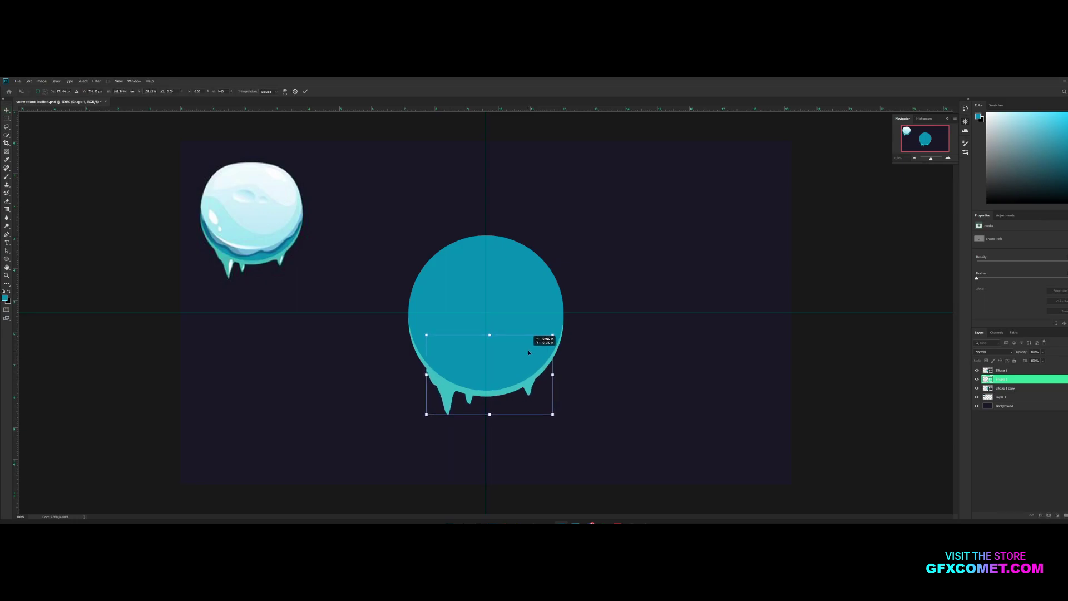
key("Return")
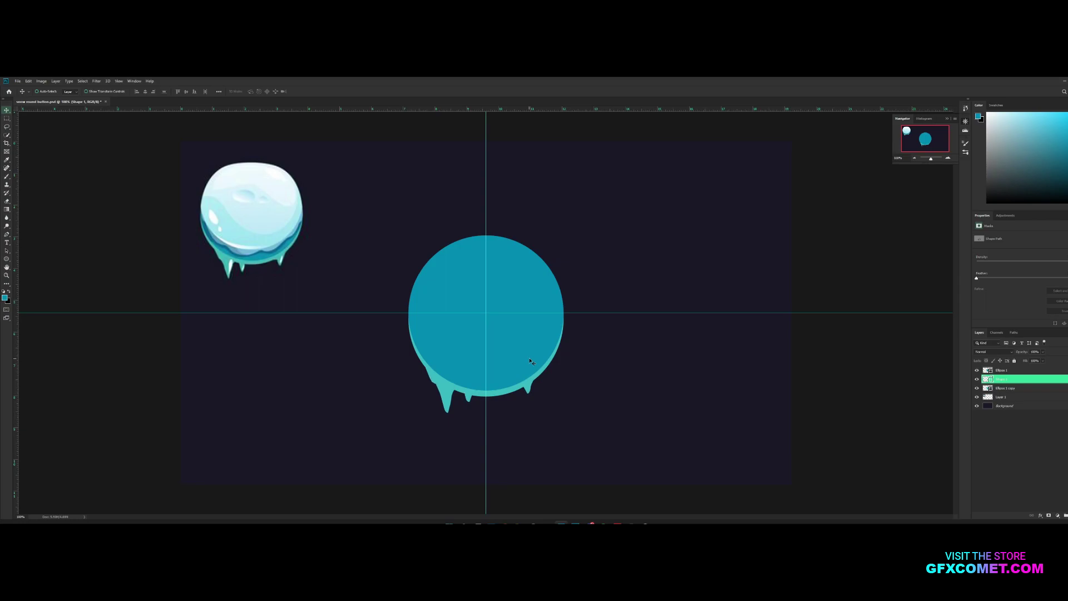
key("ctrl+s")
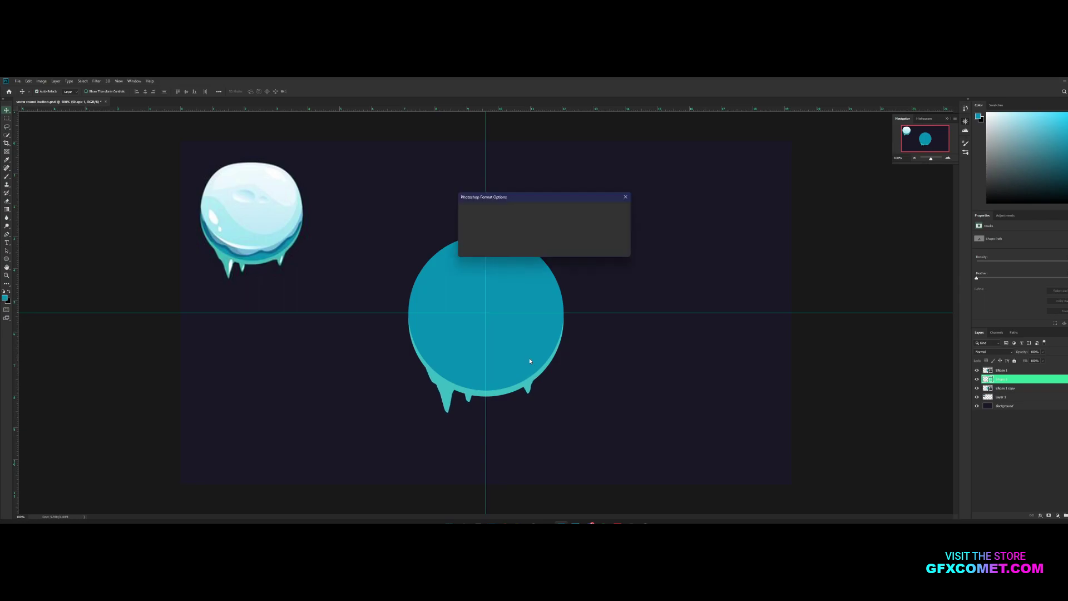
left_click(616, 211)
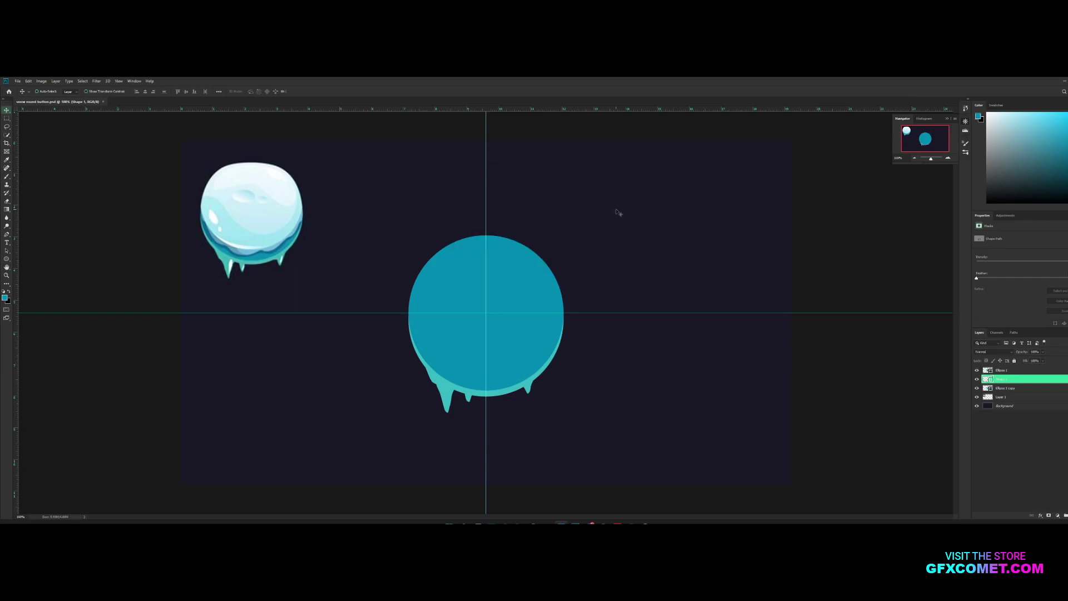
Step: Add an empty layer directly above the icicle shape and set the Pen tool's fill to white
key("ctrl+plus")
key("ctrl+plus")
key("space")
left_click_drag(377, 222, 688, 332)
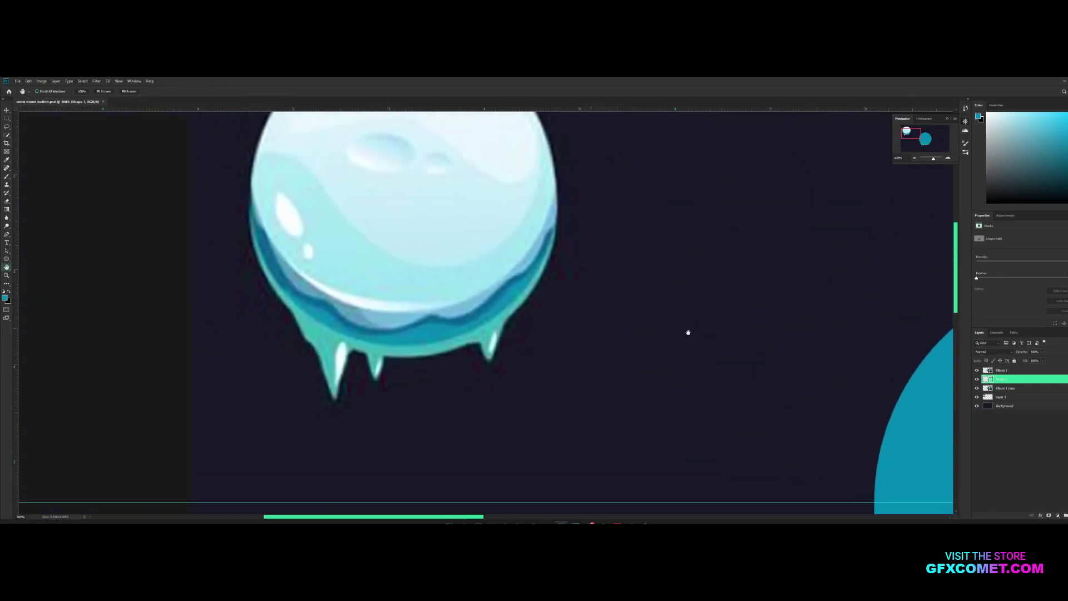
left_click_drag(477, 360, 530, 326)
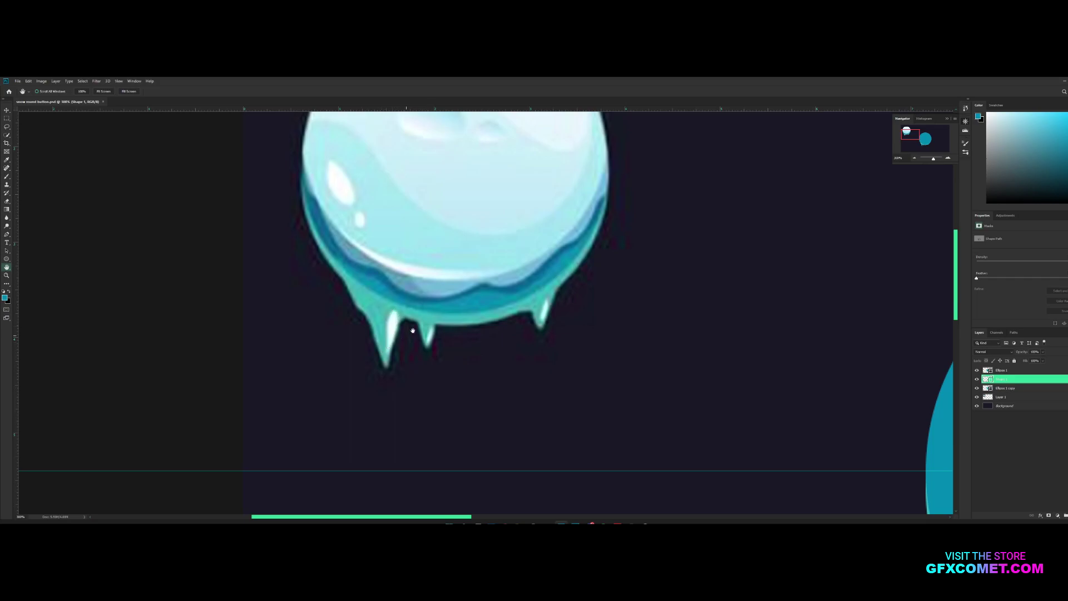
key("ctrl+shift+alt+n")
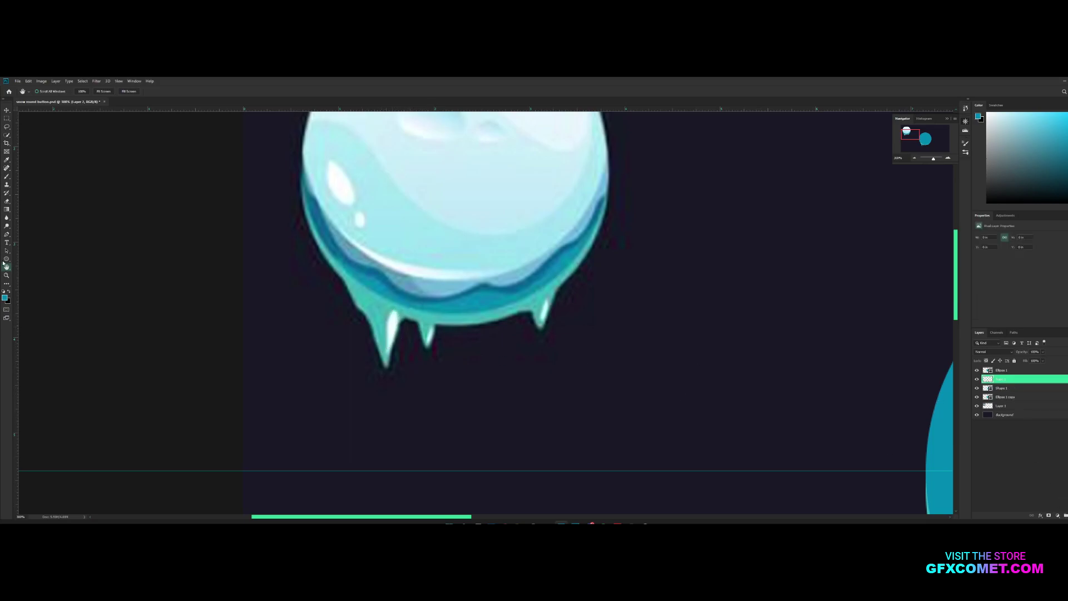
key("p")
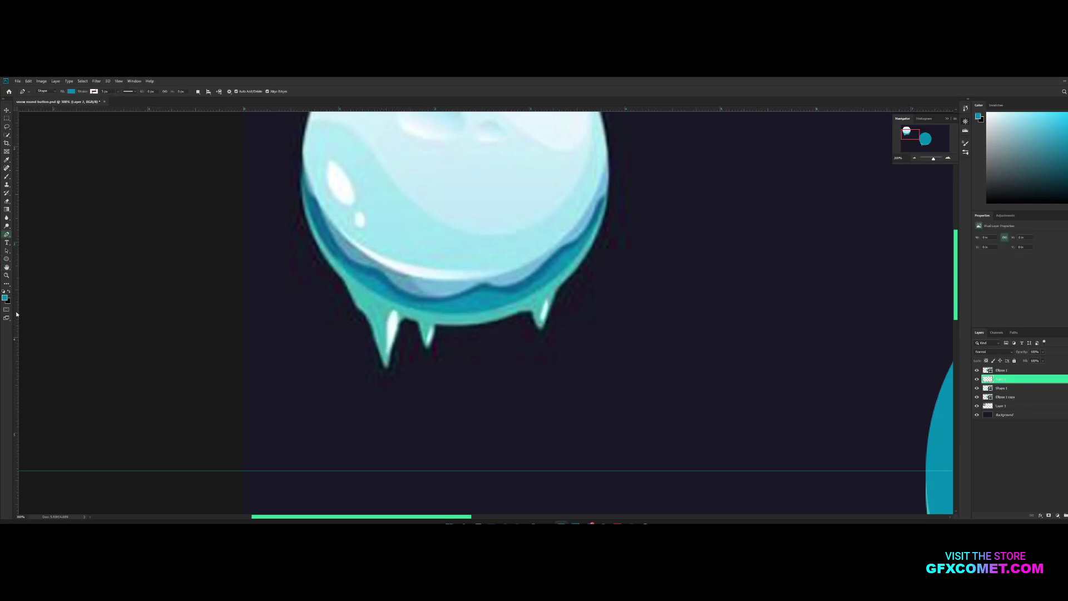
key("d")
key("x")
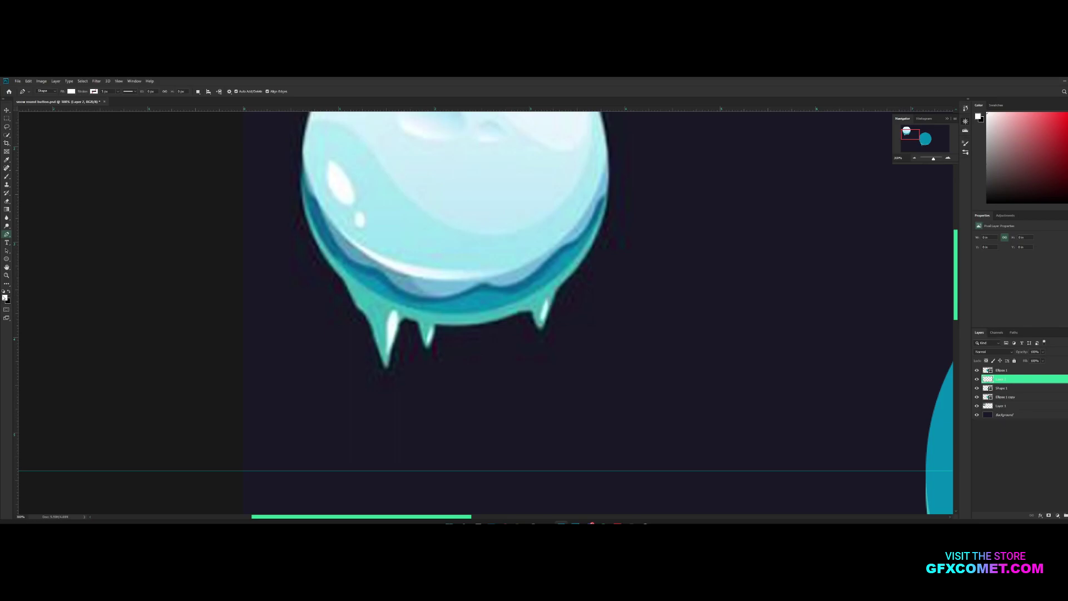
Step: Trace the highlights on the reference's three icicles as separate white shapes
left_click(394, 309)
left_click_drag(389, 317, 388, 321)
left_click(388, 351)
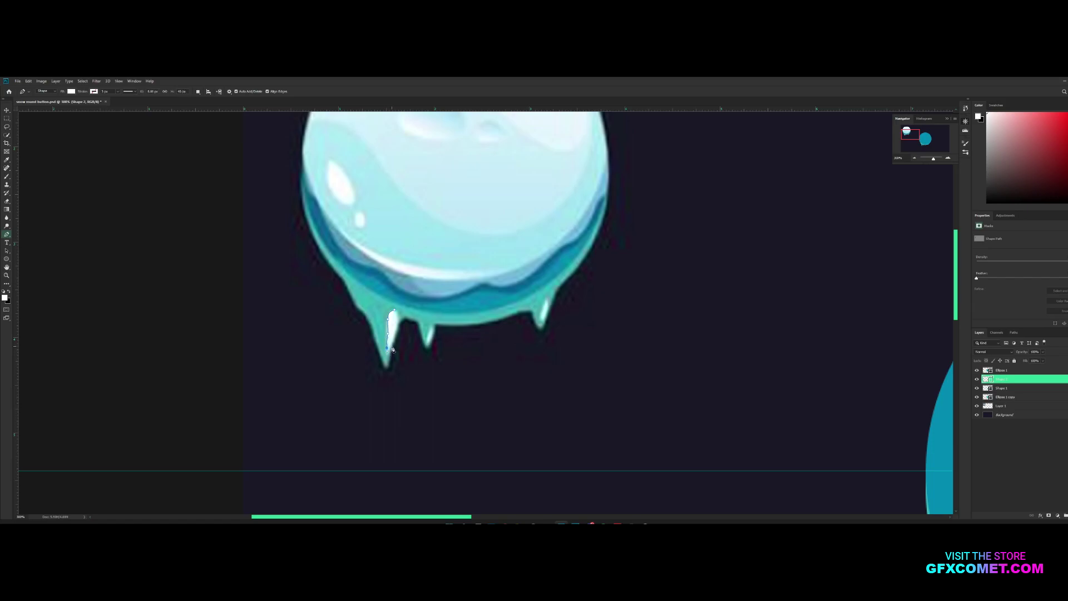
left_click(394, 310)
left_click(432, 327)
left_click_drag(426, 337, 426, 343)
left_click(428, 345)
left_click(432, 327)
left_click(547, 297)
left_click(541, 324)
left_click(546, 303)
left_click(548, 304)
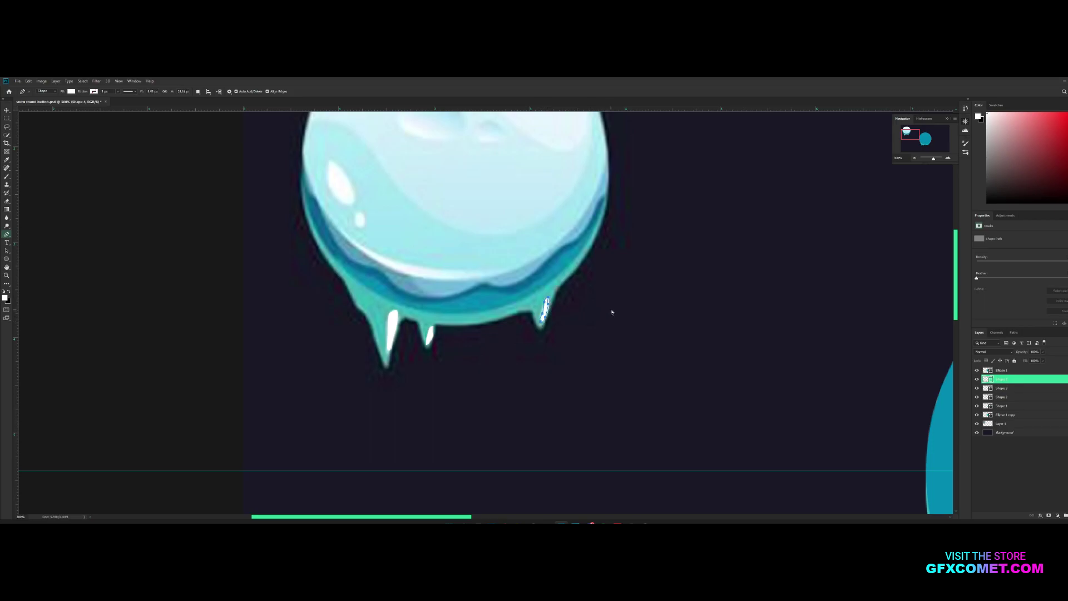
Step: Move the three white highlight shapes together onto the button's icicles and enlarge them to match
key("v")
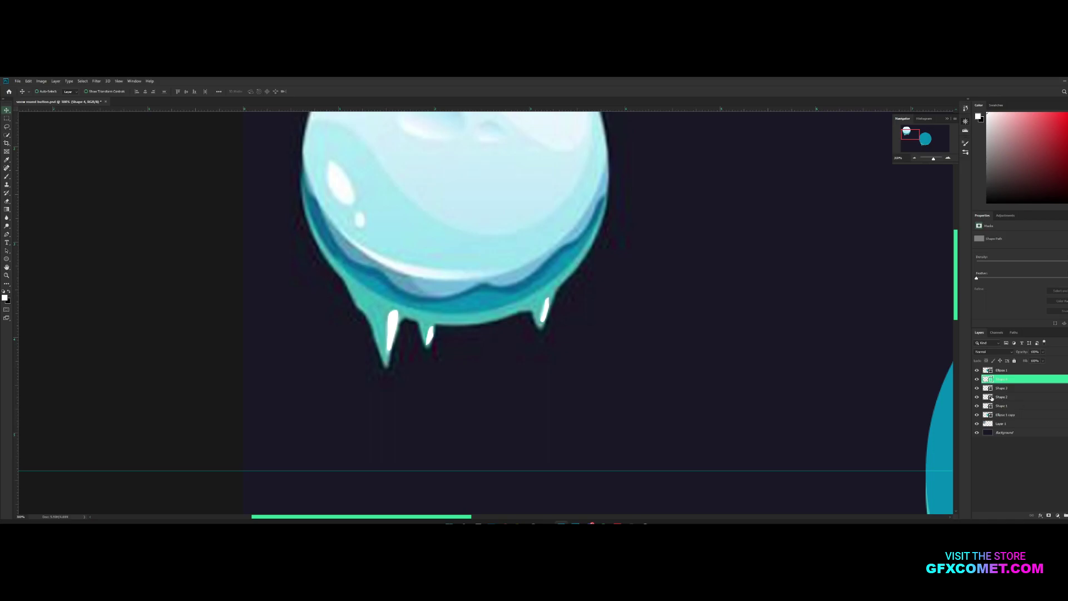
left_click(1013, 398, "shift")
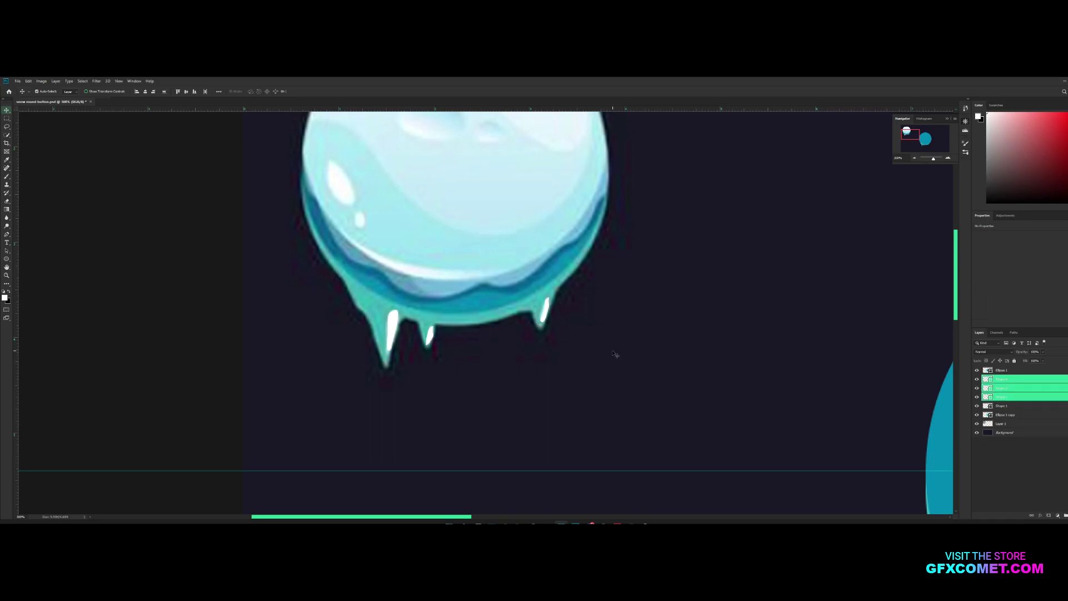
key("ctrl+minus")
key("ctrl+minus")
left_click_drag(531, 334, 771, 465)
key("ctrl+t")
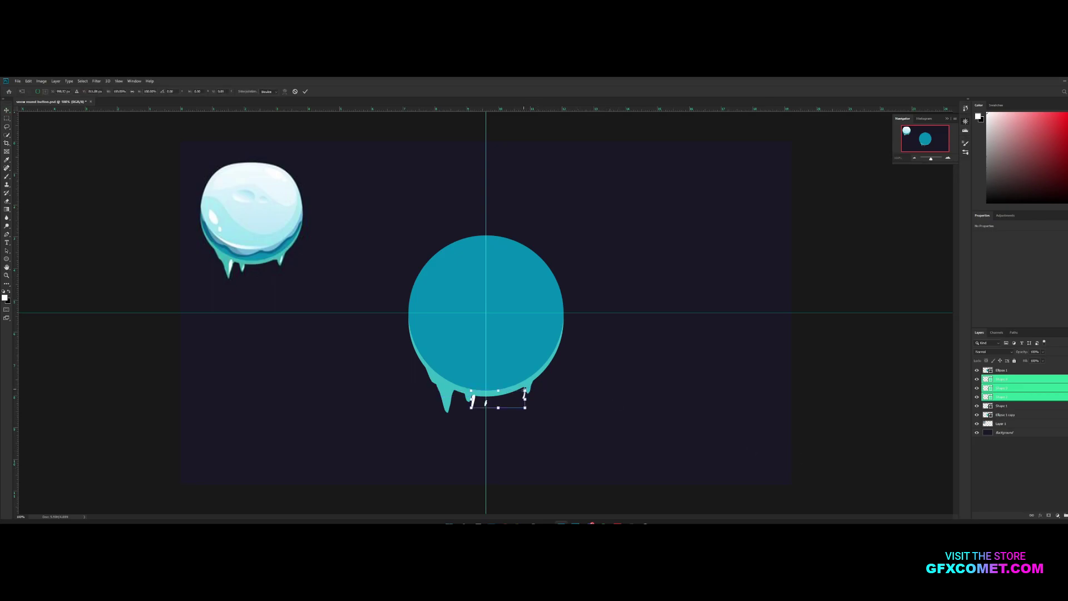
mouse_move(525, 390)
left_mouse_down()
mouse_move(536, 386)
mouse_move(518, 395)
left_mouse_up()
key("Return")
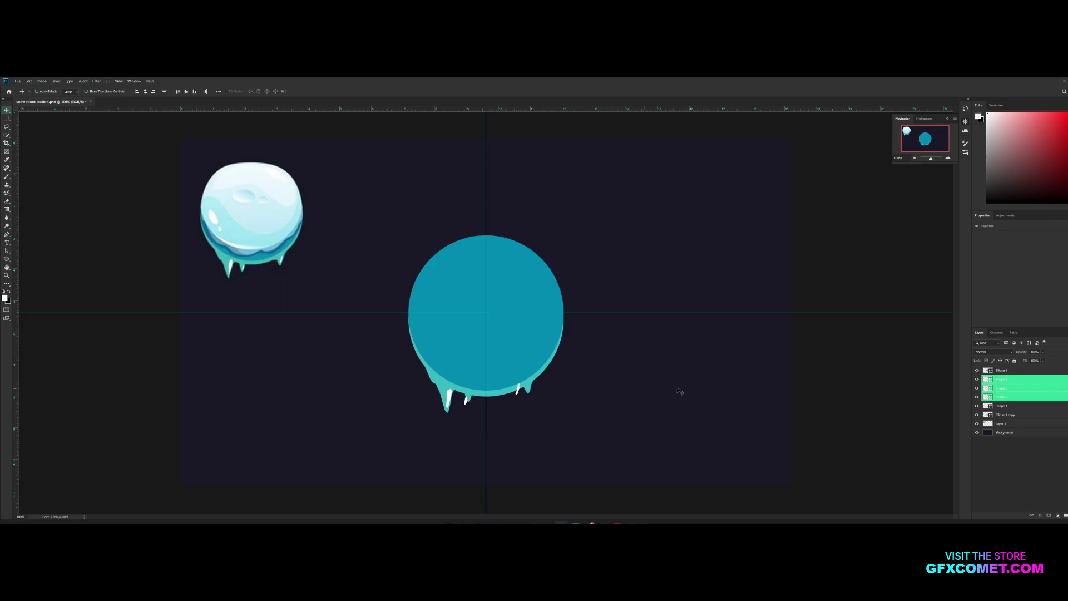
Step: Clip the three highlight layers to the teal icicle shape with clipping masks
left_click(1008, 396)
left_click(976, 406)
left_click(976, 406)
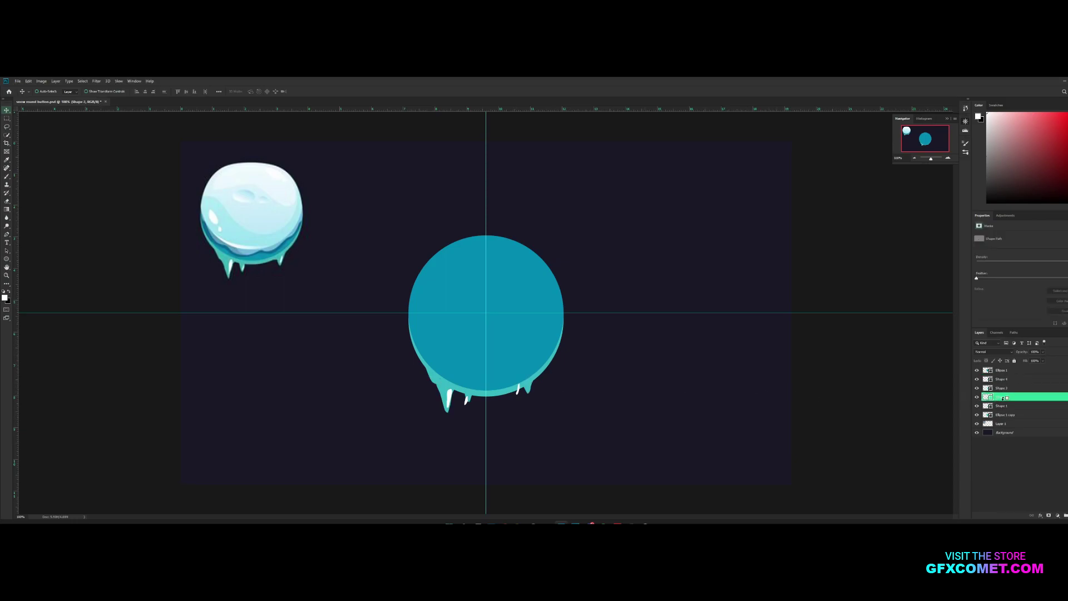
left_click(1002, 401, "alt")
left_click(1015, 392, "alt")
left_click(1018, 383, "alt")
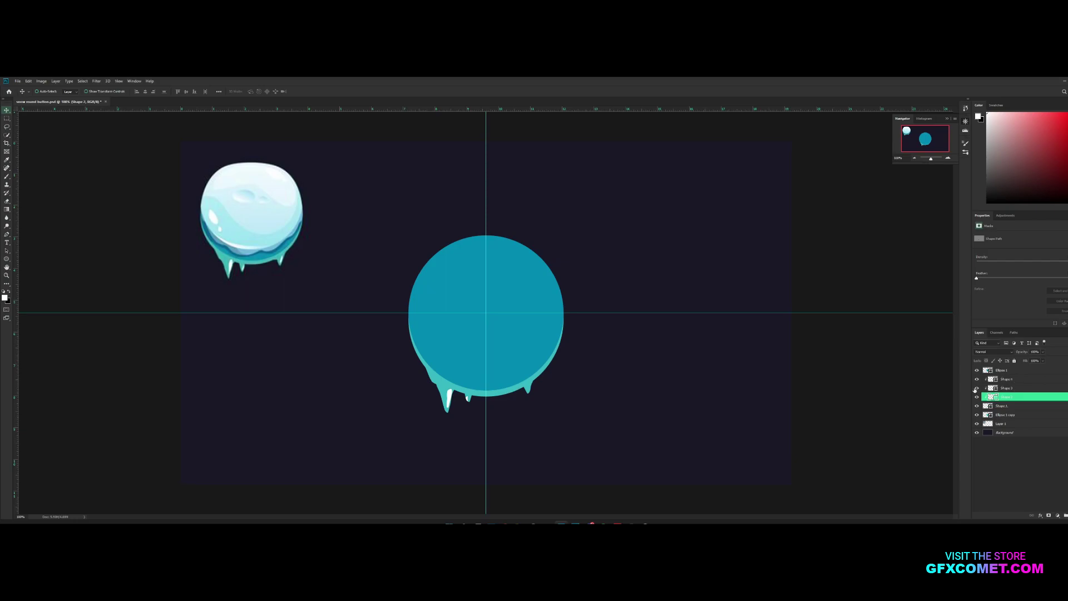
Step: Move the right highlight shape onto the button's right icicle
left_click(1008, 379)
mouse_move(629, 383)
left_mouse_down()
mouse_move(675, 377)
mouse_move(632, 376)
mouse_move(632, 386)
left_mouse_up()
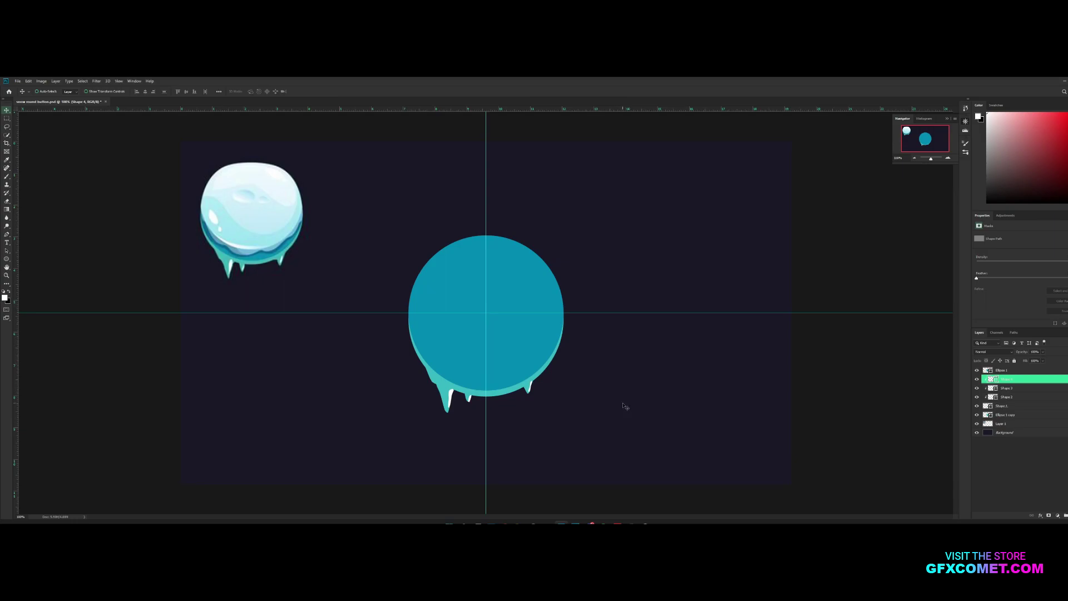
key("ctrl+plus")
key("space")
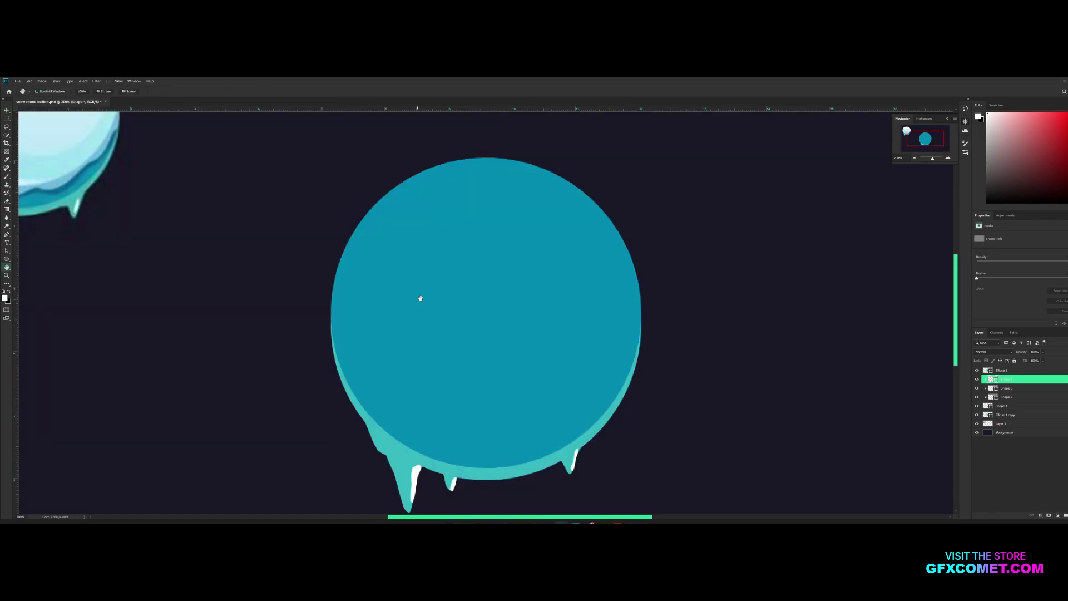
Step: Add a drop shadow with a small distance to the button's blue circle, angled toward the lower right independently of the global light
left_click_drag(420, 298, 836, 388)
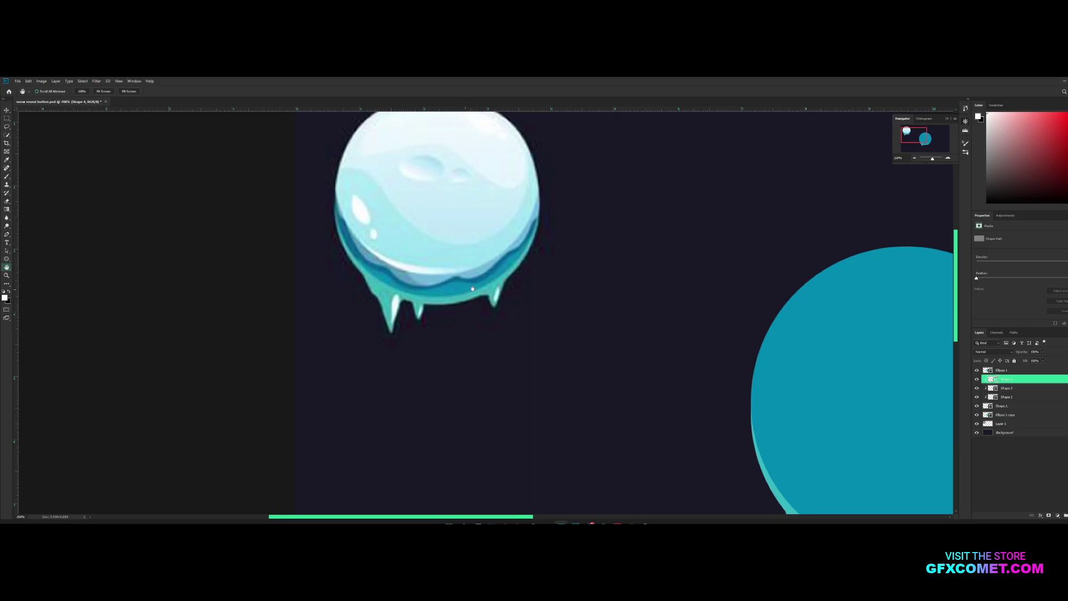
left_click_drag(632, 300, 539, 282)
key("ctrl+minus")
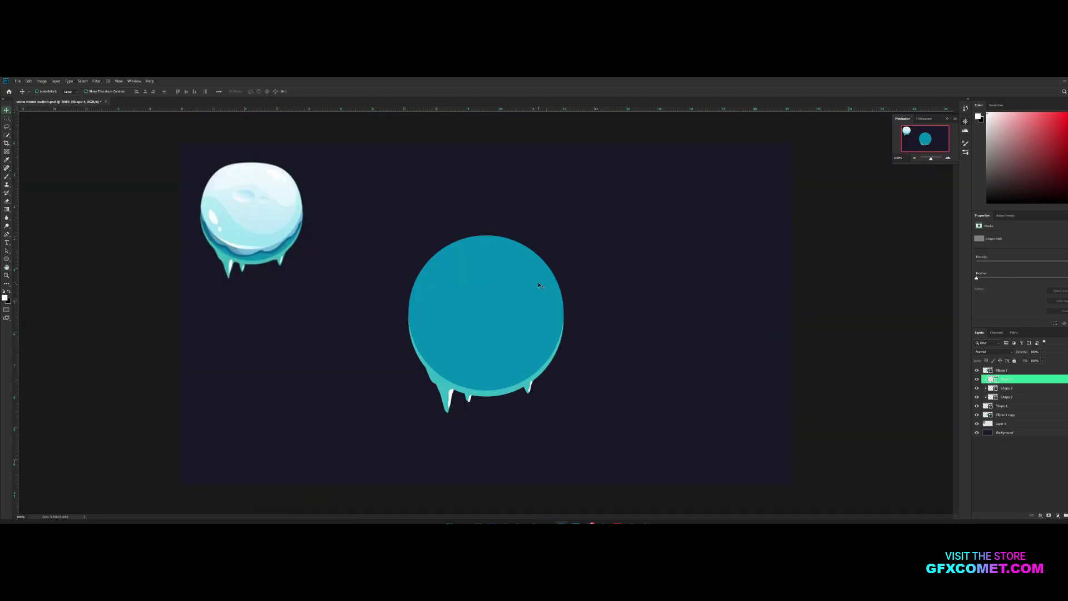
left_click(1002, 370)
left_click(977, 370)
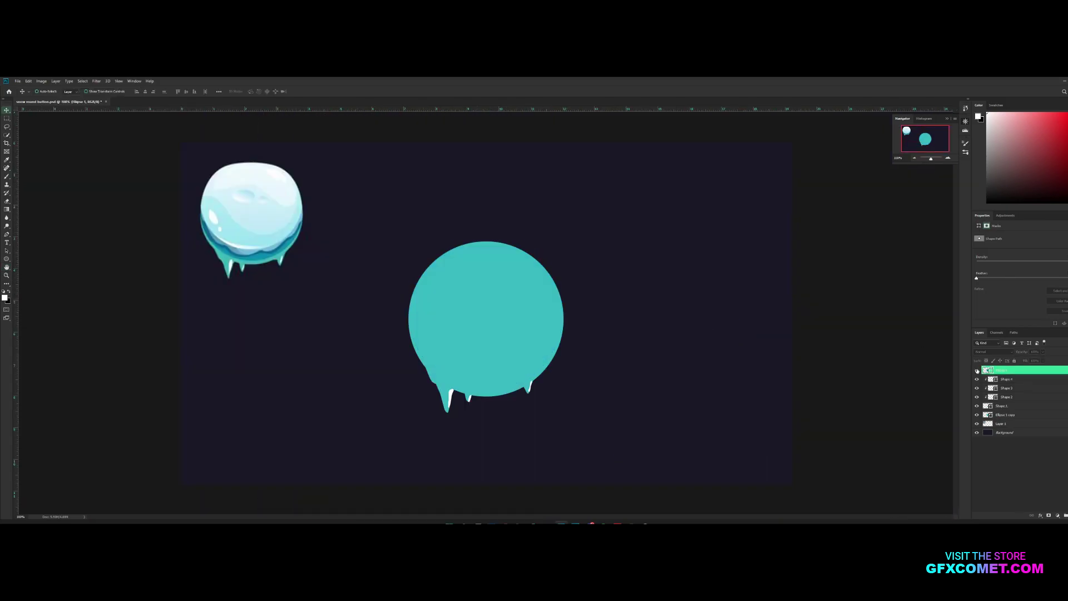
left_click(977, 370)
right_click(1010, 371)
left_click(1031, 110)
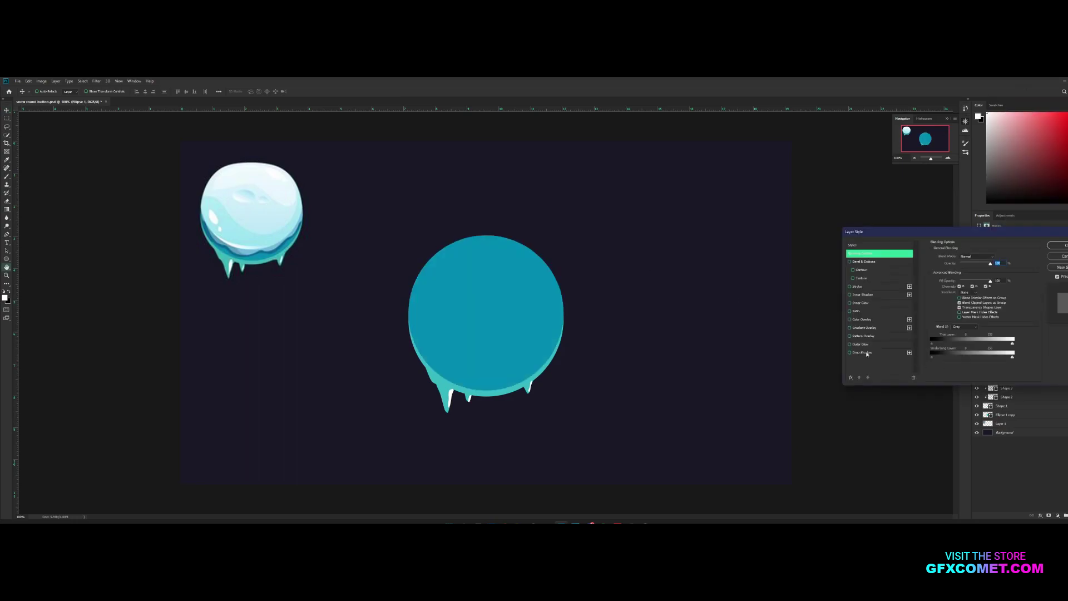
mouse_move(956, 267)
left_mouse_down()
mouse_move(996, 265)
mouse_move(970, 292)
mouse_move(986, 293)
mouse_move(954, 299)
mouse_move(956, 287)
left_mouse_up()
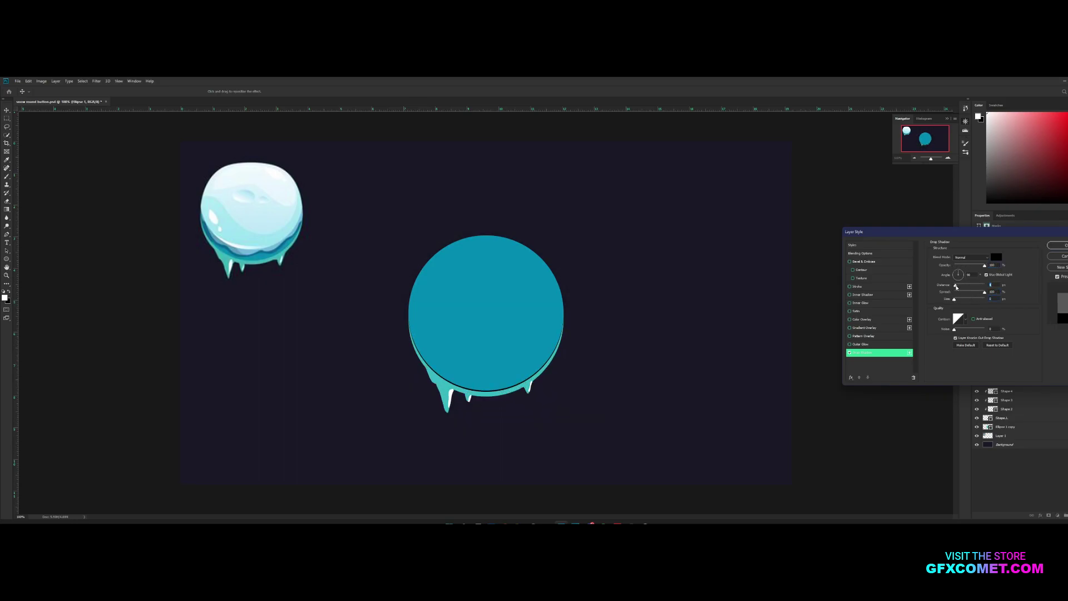
left_click_drag(959, 275, 955, 273)
key("ctrl+plus")
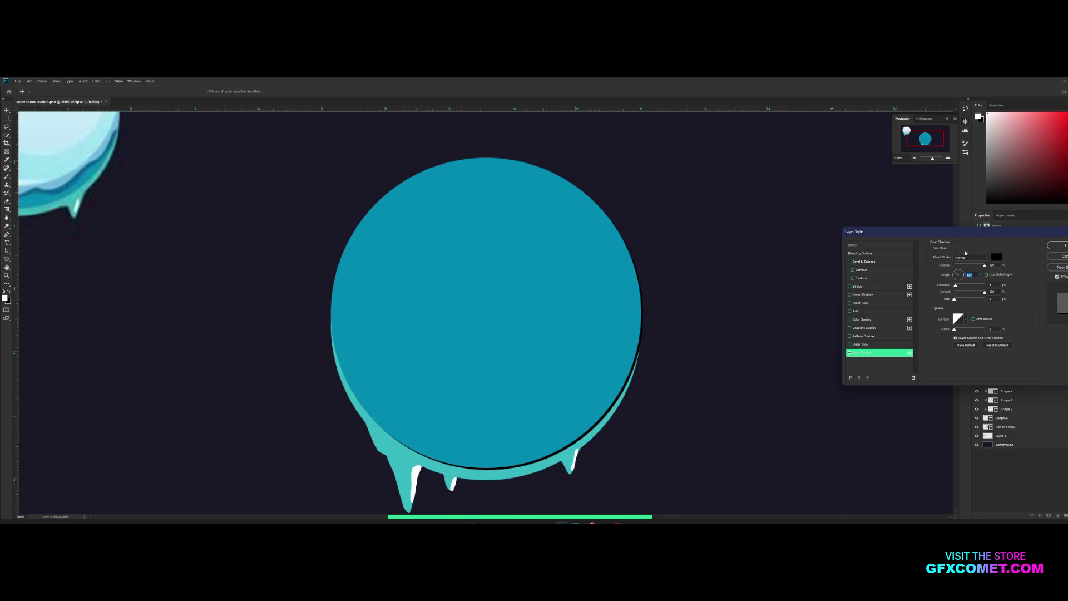
Step: Color the blue circle's drop shadow with the teal sampled from the reference's lower ice band and apply the layer style
left_click(996, 257)
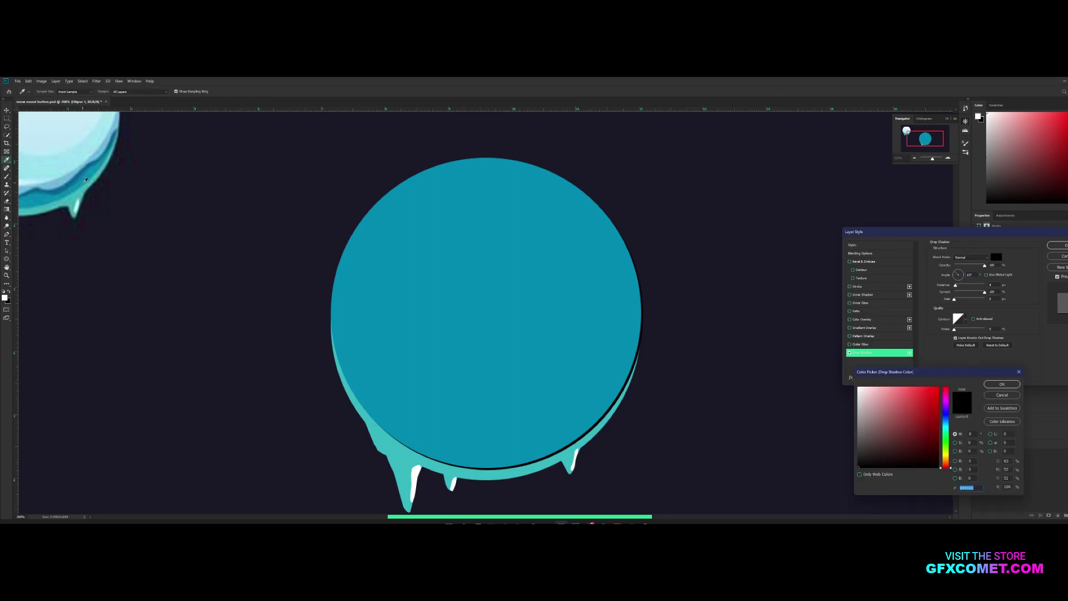
left_click(85, 185)
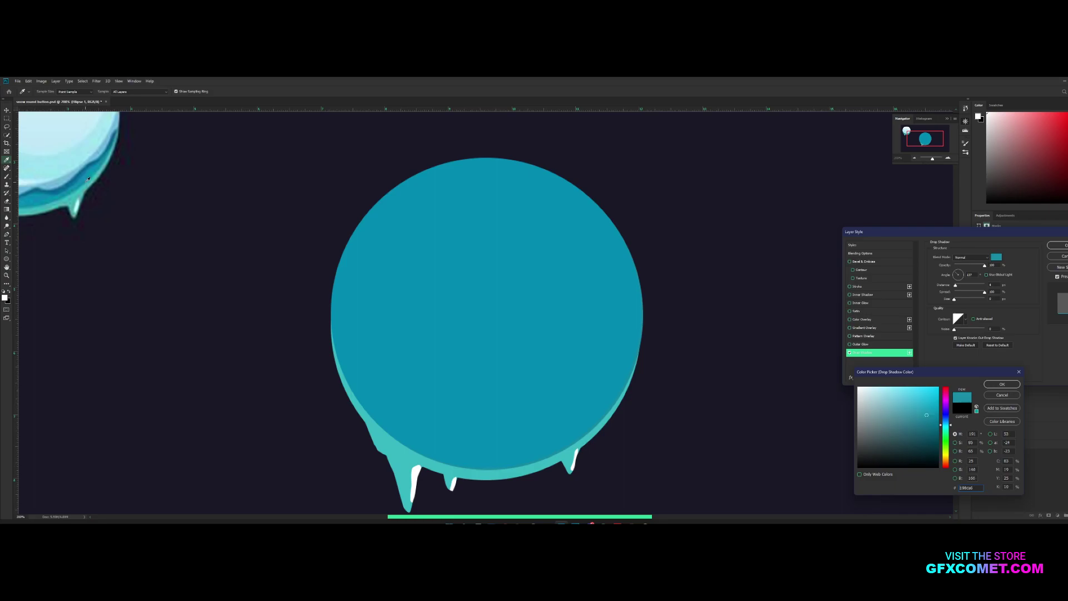
key("Return")
key("Return")
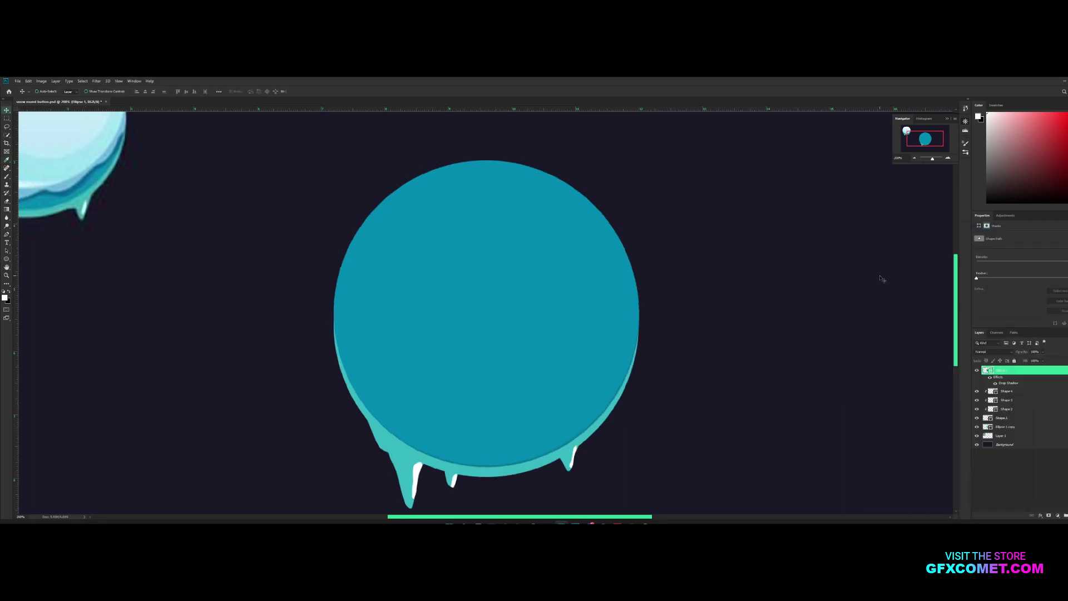
key("ctrl+minus")
key("h")
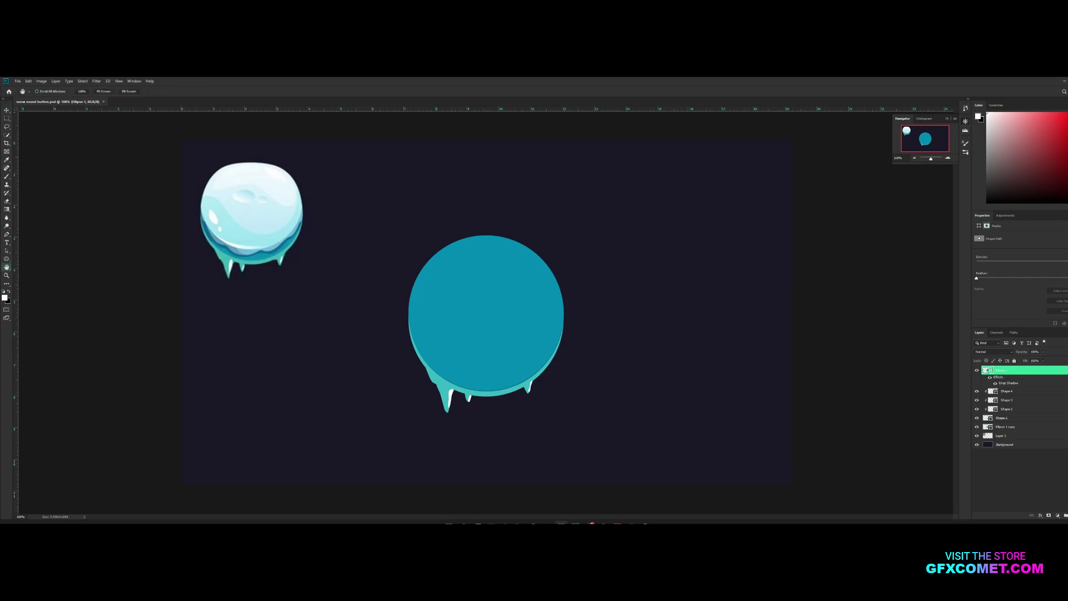
key("ctrl+z")
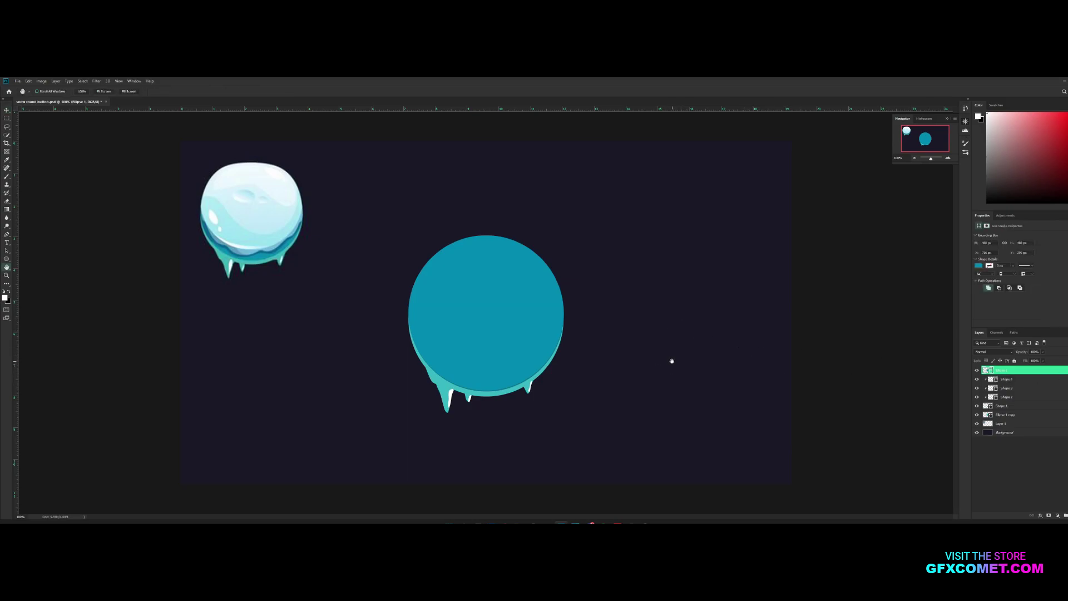
Step: Duplicate the blue circle and recolor the copy light blue, sampled from the wavy snow edge of the reference
key("ctrl+plus")
left_click_drag(55, 167, 384, 290)
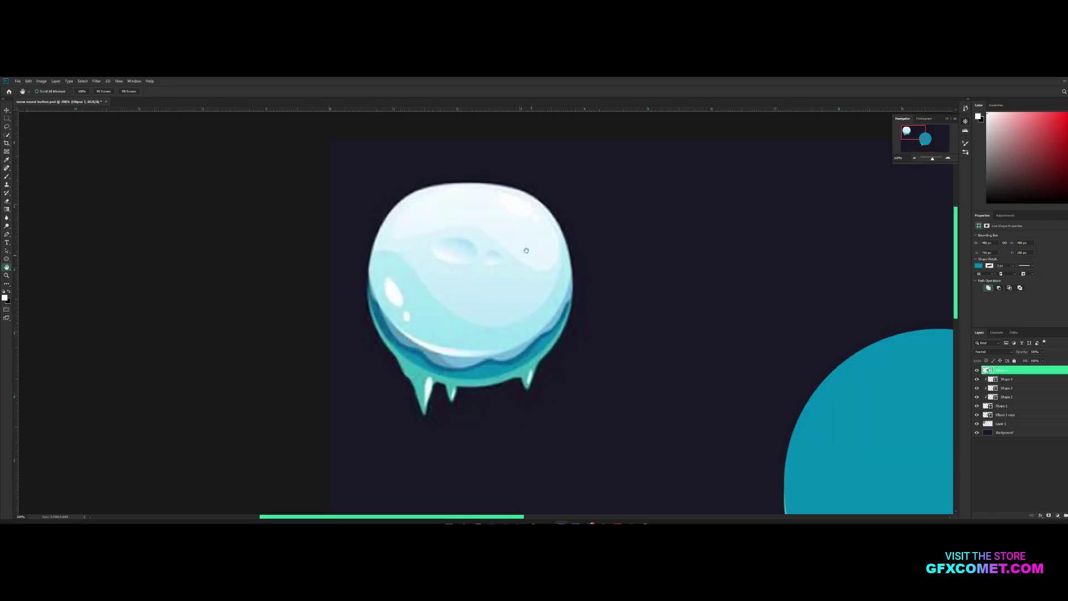
left_click_drag(679, 381, 502, 297)
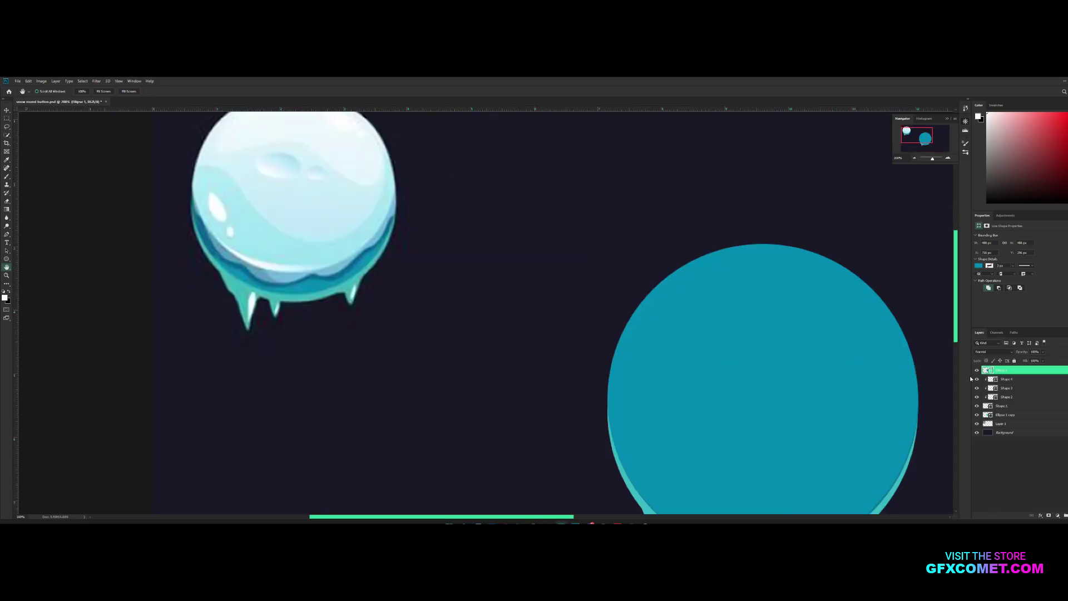
left_click(976, 371)
left_click(976, 371)
key("ctrl+j")
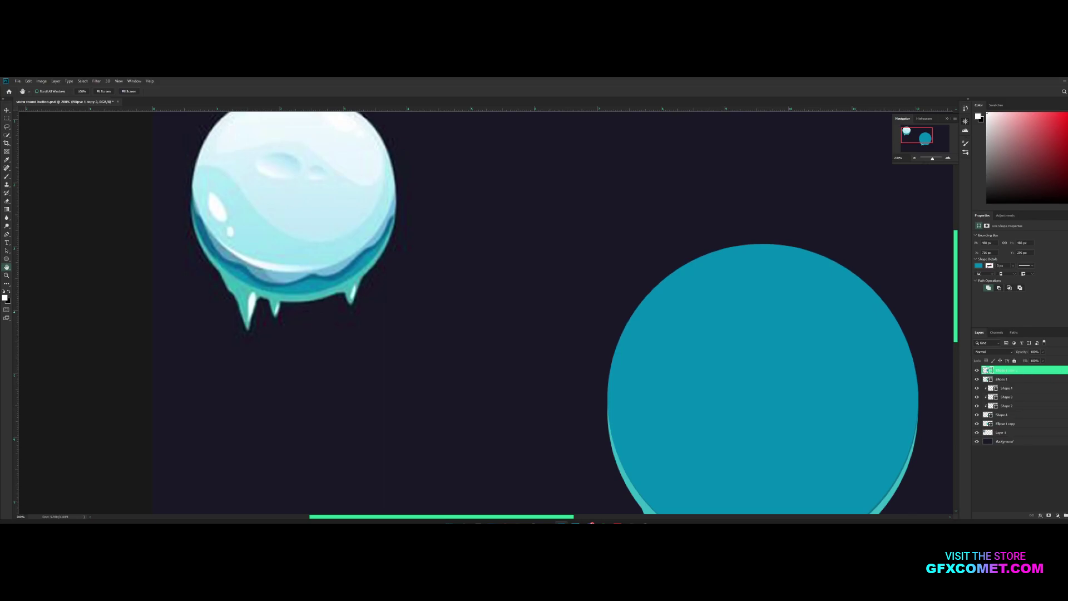
key("v")
double_click(987, 372)
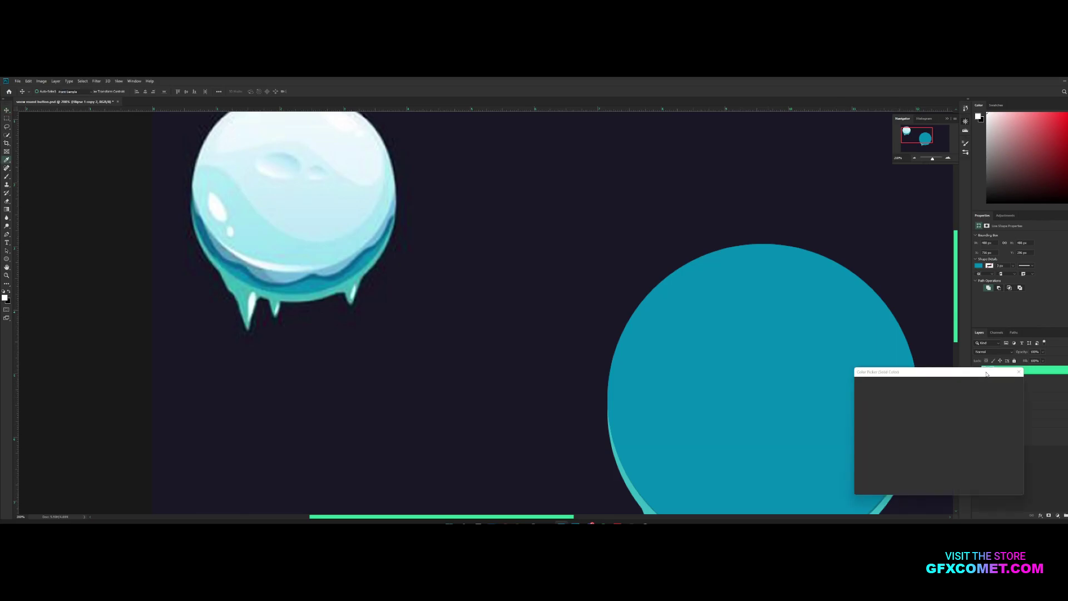
left_click(287, 272)
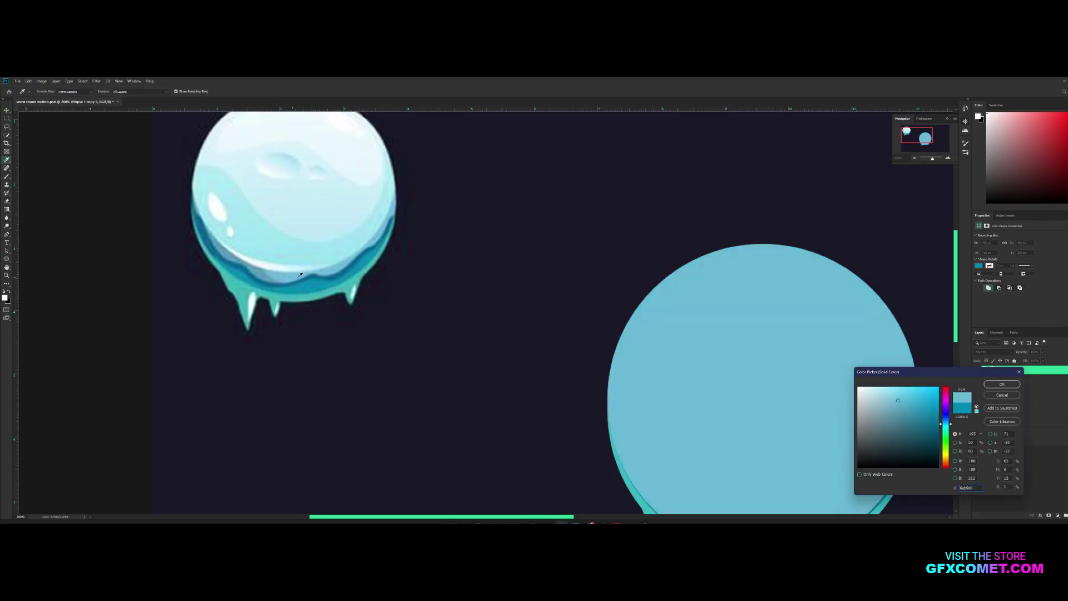
left_click(1002, 384)
Step: Shrink the light-blue circle about its center and move it up over the blue circle
key("ctrl+t")
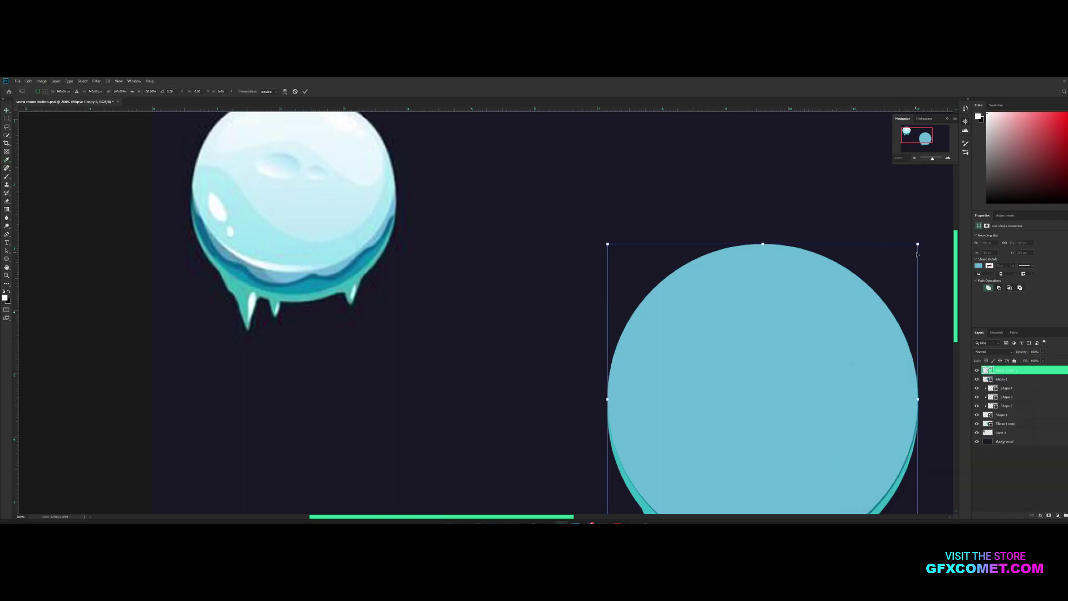
left_click_drag(918, 243, 900, 258)
key("Return")
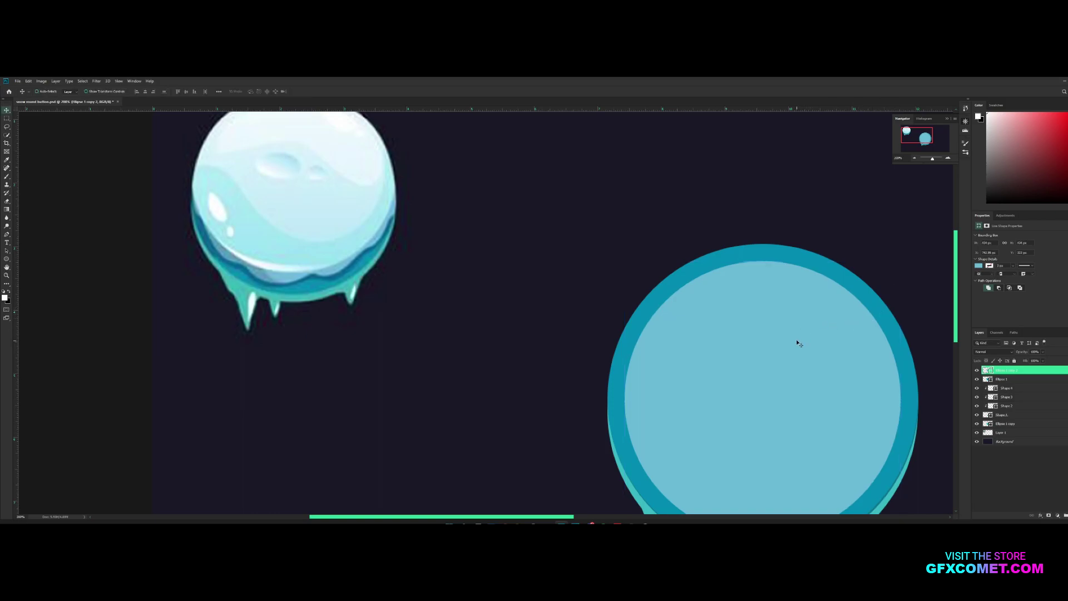
left_click_drag(797, 341, 735, 313)
key("space")
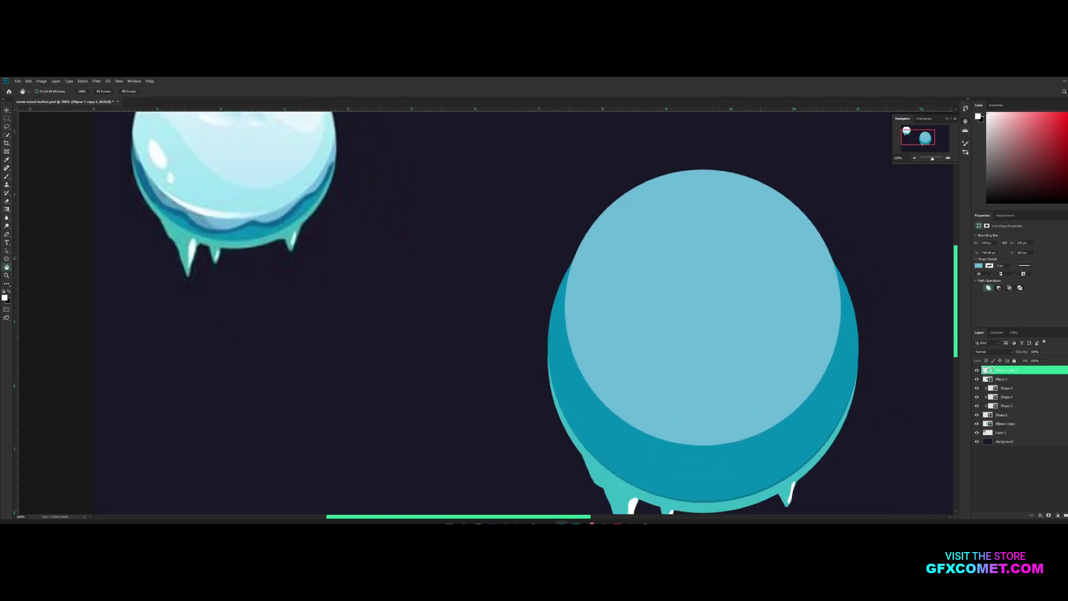
Step: On a new layer, trace the reference's wavy lower snow edge with the Pen tool as a closed white shape
left_click(1067, 516)
left_click_drag(368, 249, 482, 303)
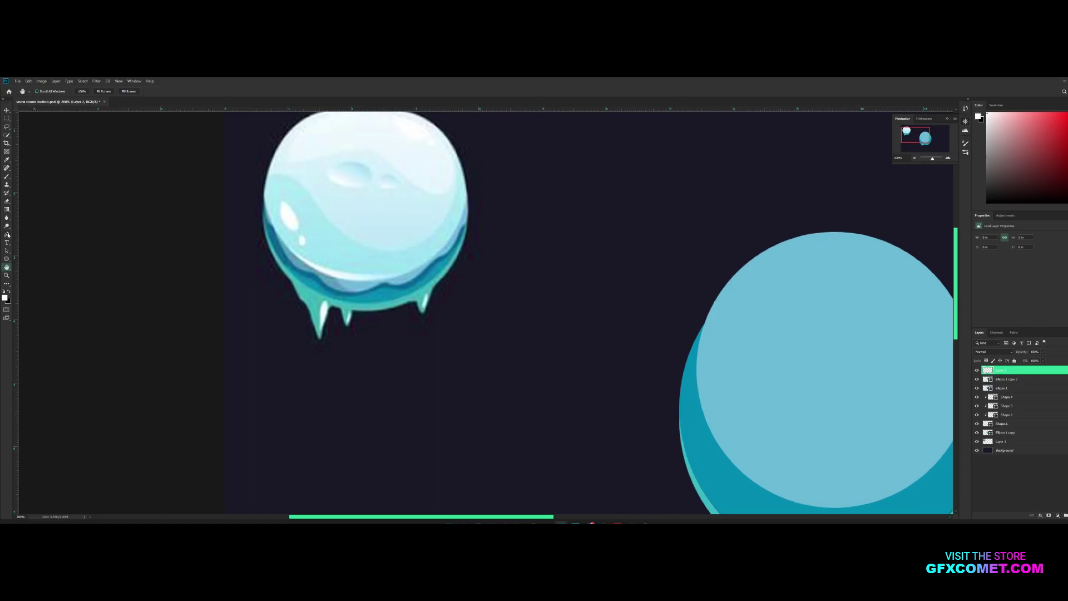
left_click(7, 235)
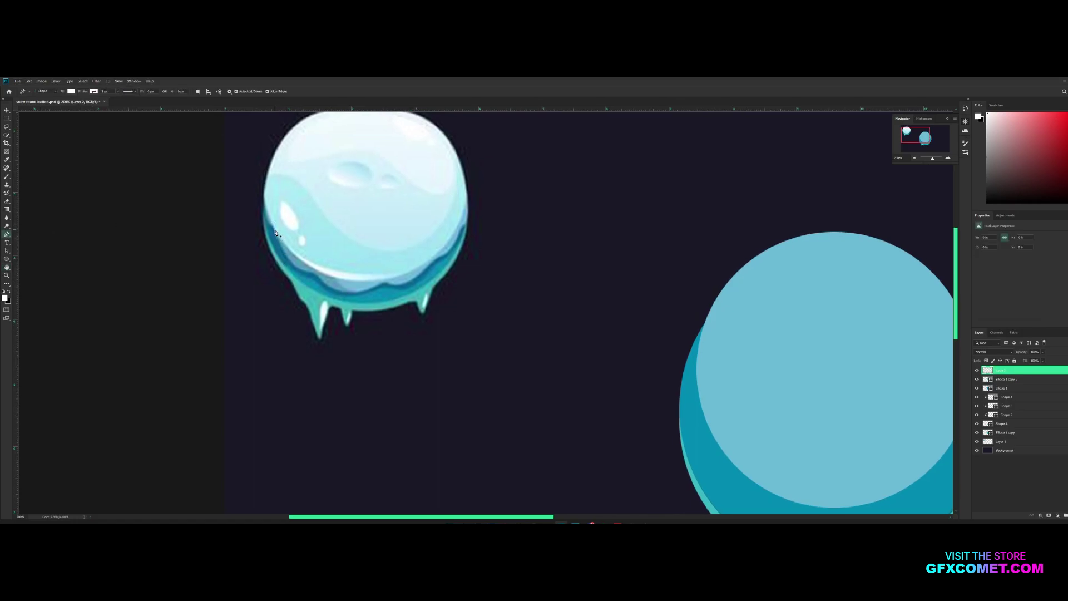
left_click_drag(275, 228, 368, 290)
left_click(319, 275)
left_click(328, 284)
left_click(340, 290)
key("ctrl+z")
key("ctrl+z")
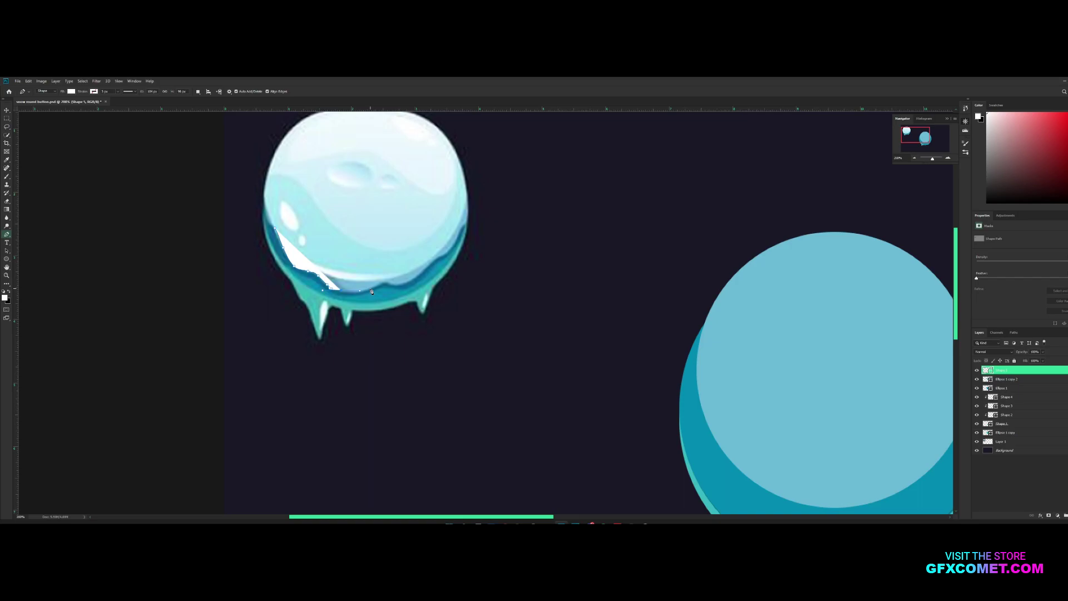
key("ctrl+z")
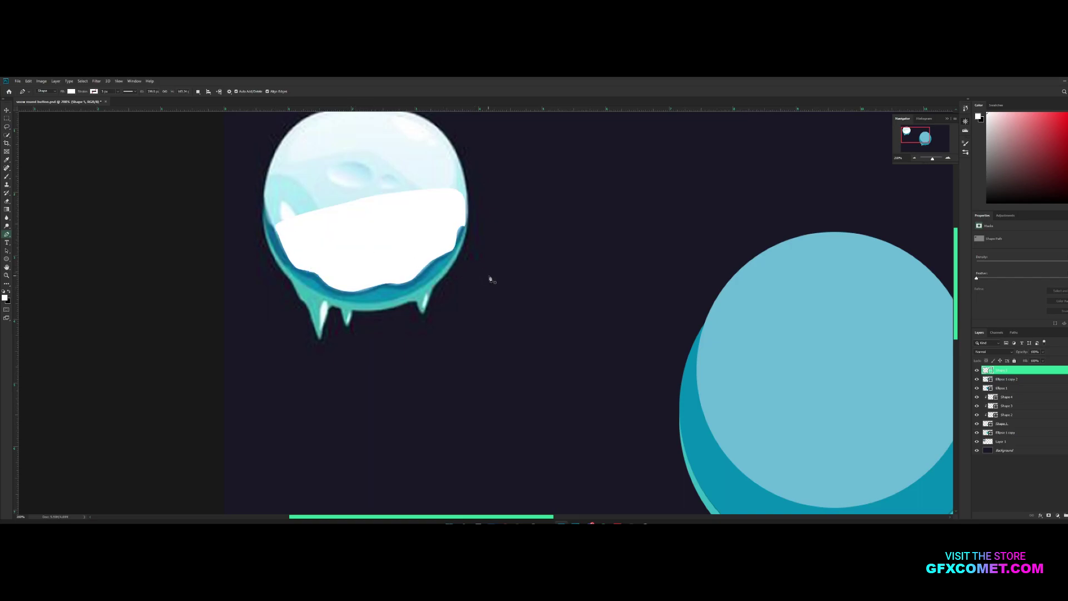
Step: Move the traced wavy shape onto the button and recolor it to match the light-blue circle
key("v")
left_click_drag(396, 256, 870, 436)
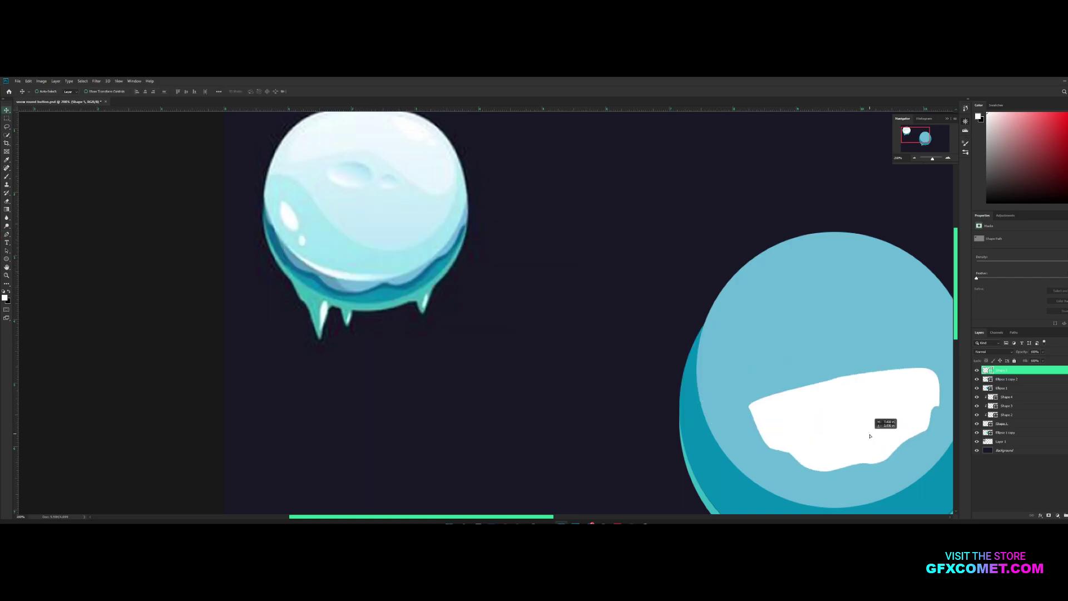
double_click(989, 371)
left_click(852, 333)
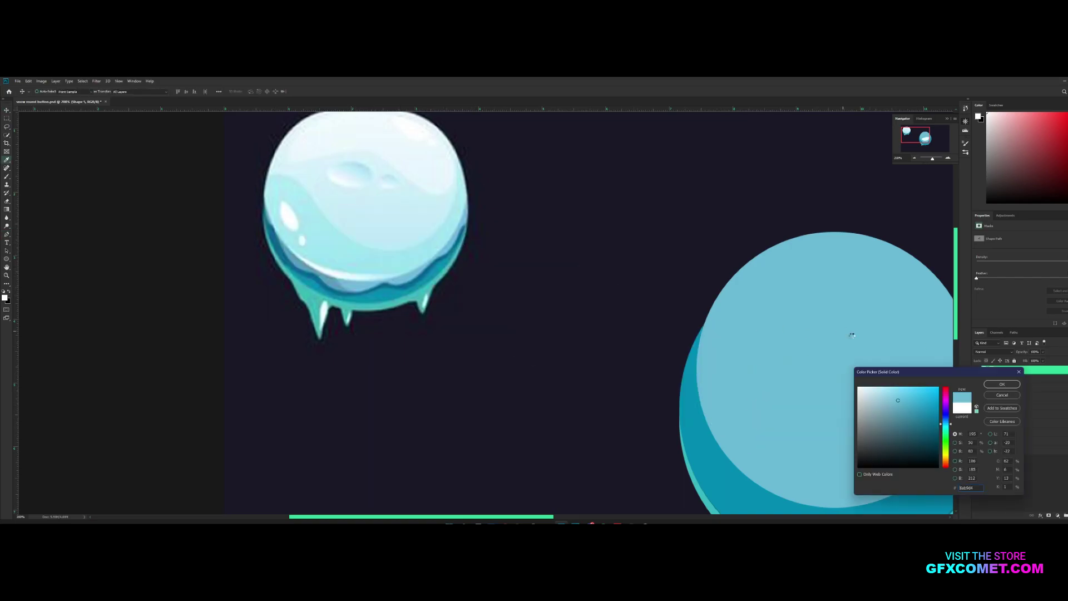
left_click(985, 387)
key("ctrl+minus")
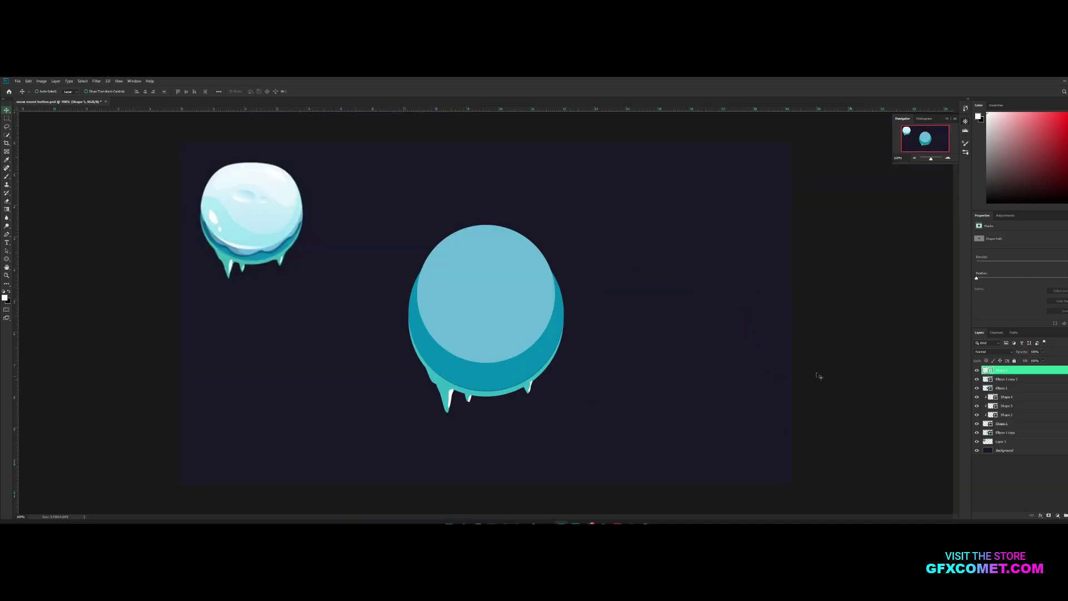
Step: Enlarge the wavy shape and align it so it forms the lower edge of the light-blue circle
mouse_move(527, 354)
left_mouse_down()
mouse_move(546, 391)
mouse_move(529, 385)
left_mouse_up()
key("ctrl+t")
left_click_drag(535, 338, 555, 294)
key("Return")
key("ctrl+t")
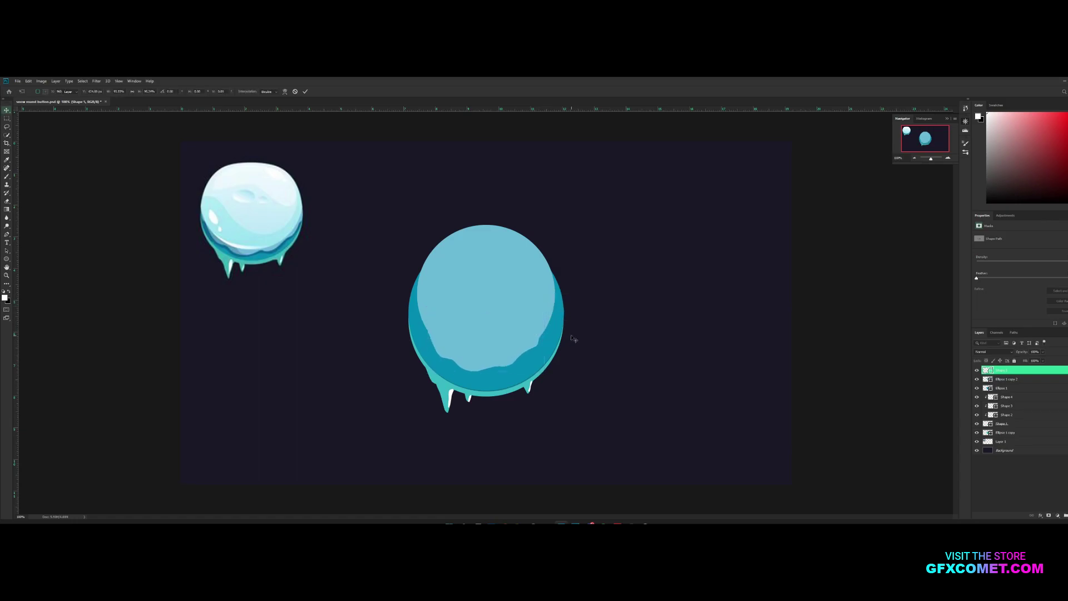
key("Return")
left_click_drag(541, 333, 541, 332)
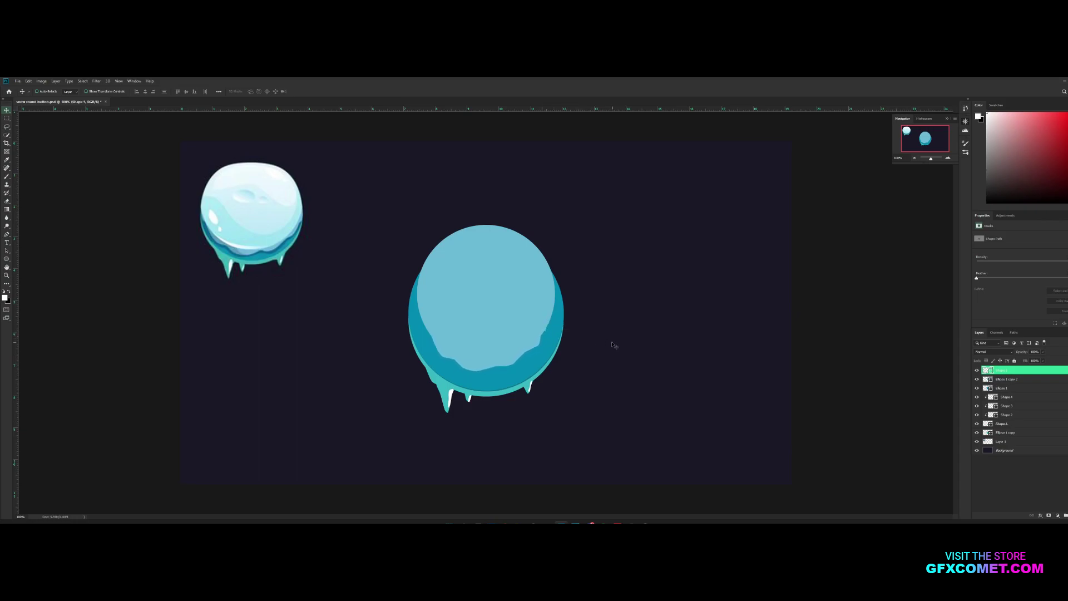
key("Up")
key("Up")
key("Up")
key("Left")
key("Left")
Step: Move the light-blue circle and wavy shape down together, enlarge them to nearly fill the blue circle, and convert them to one smart object
left_click(1014, 381, "shift")
left_click_drag(566, 296, 570, 306)
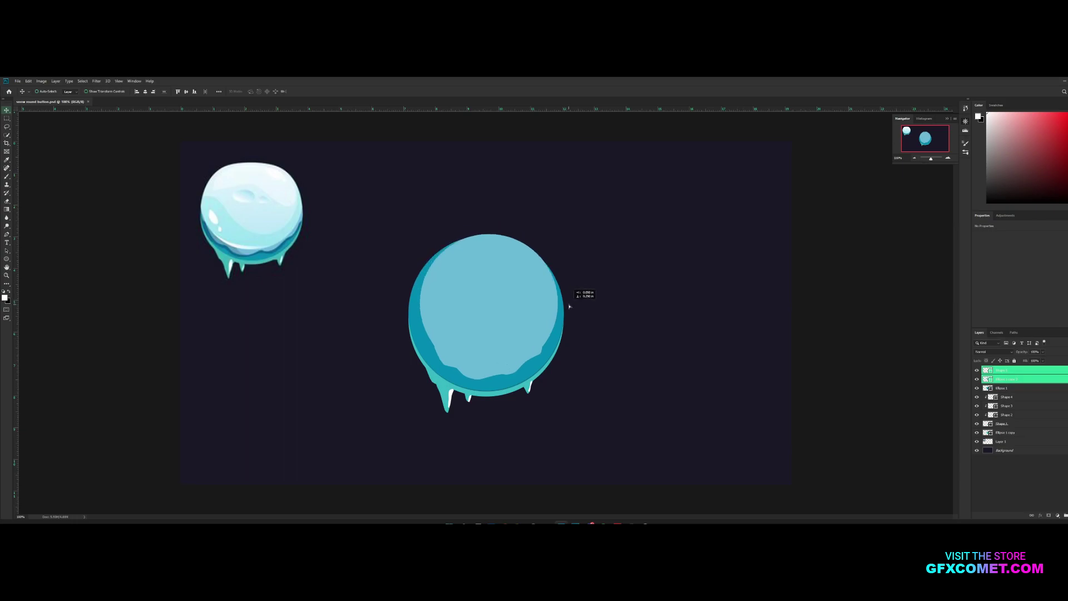
key("ctrl+t")
left_click_drag(558, 234, 568, 232)
key("Return")
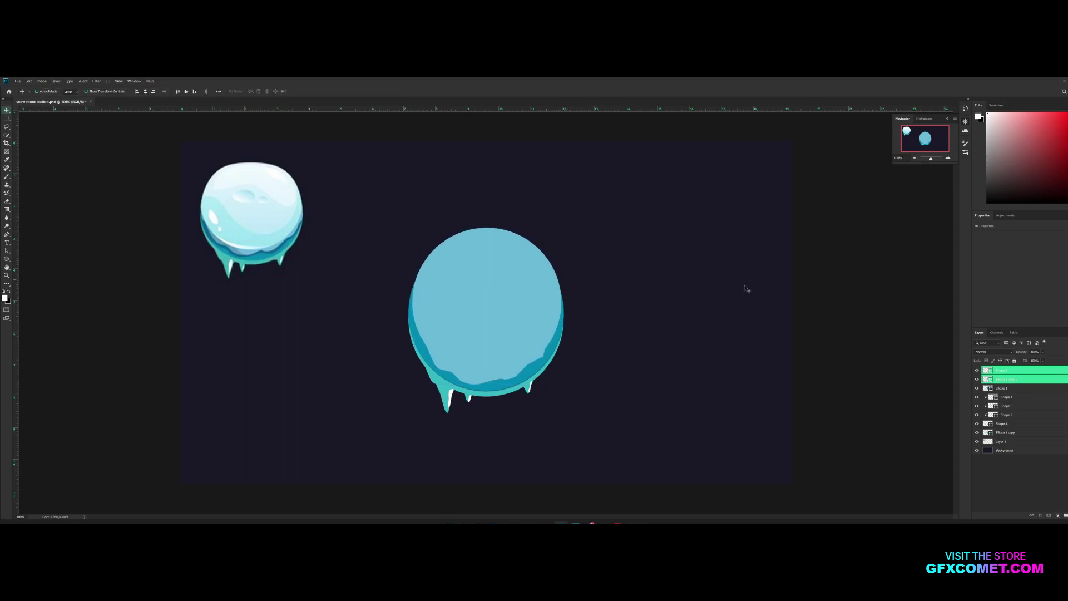
right_click(1027, 371)
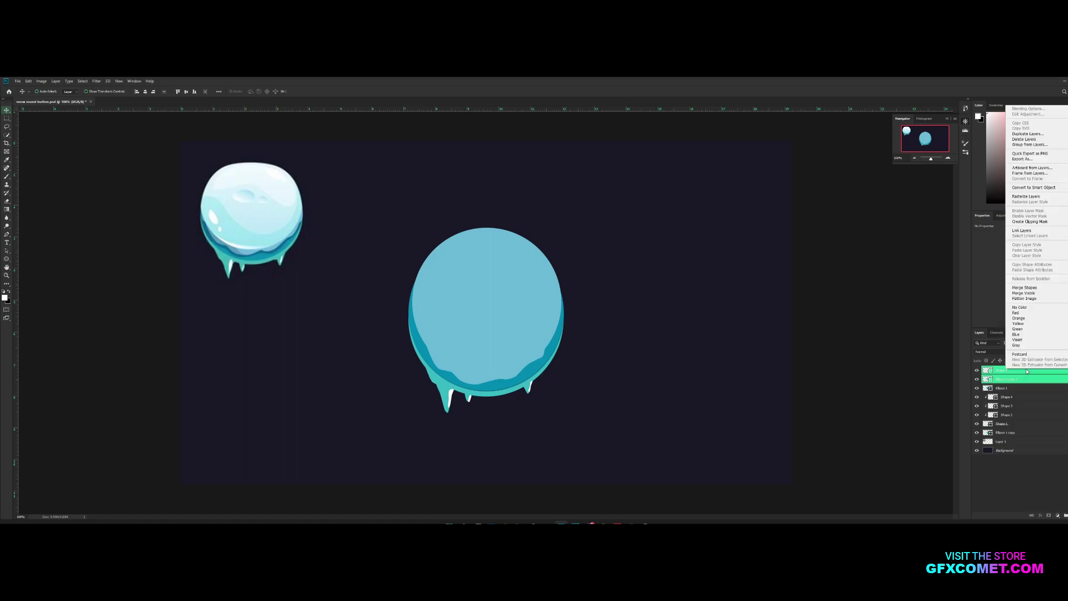
left_click(1035, 190)
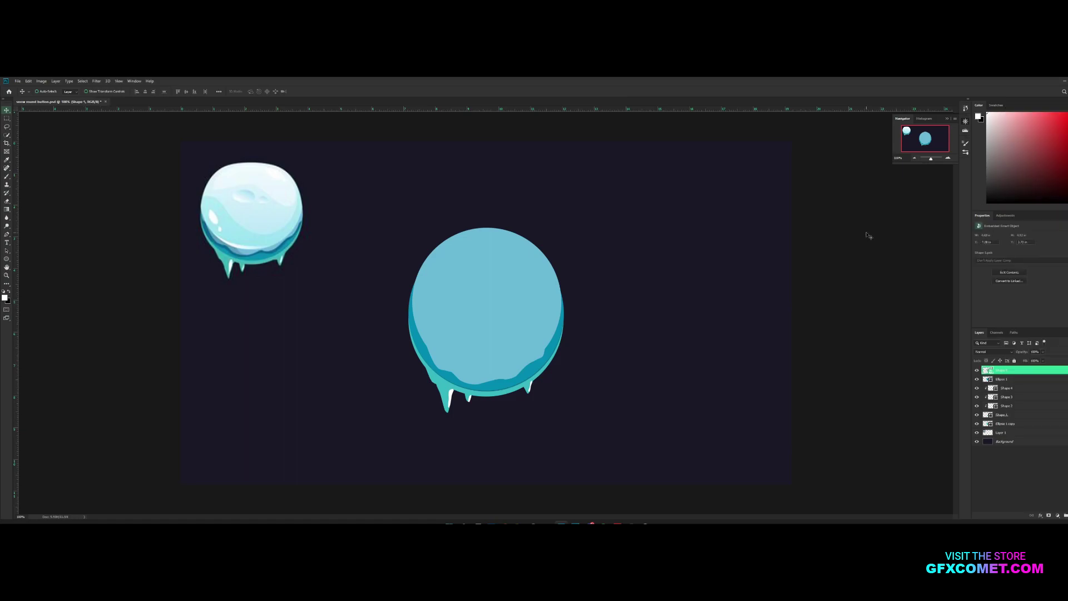
Step: Give the light-blue wavy smart object an Inner Shadow in Normal blend mode at 100% opacity, colored black 000000
key("ctrl+plus")
key("space")
left_click_drag(546, 303, 783, 337)
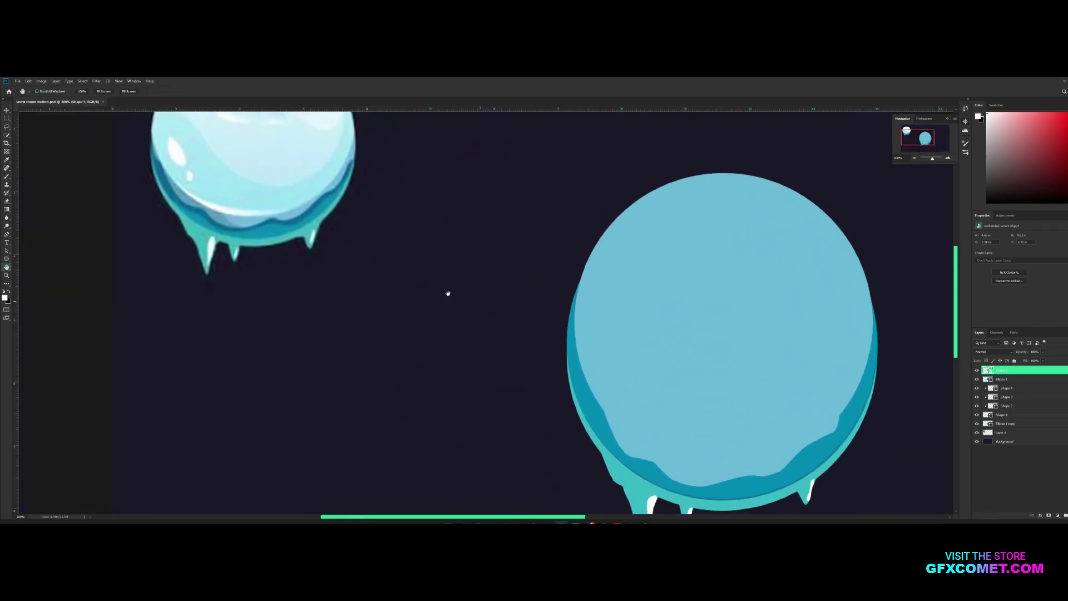
right_click(1030, 373)
left_click(1011, 110)
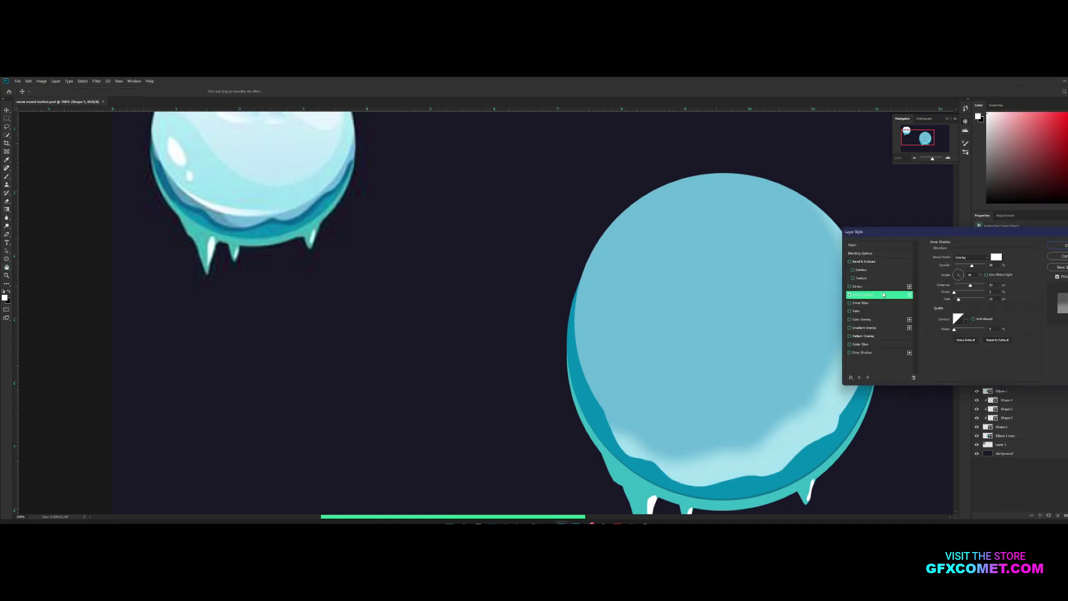
left_click_drag(973, 266, 988, 266)
left_click(972, 257)
left_click(968, 263)
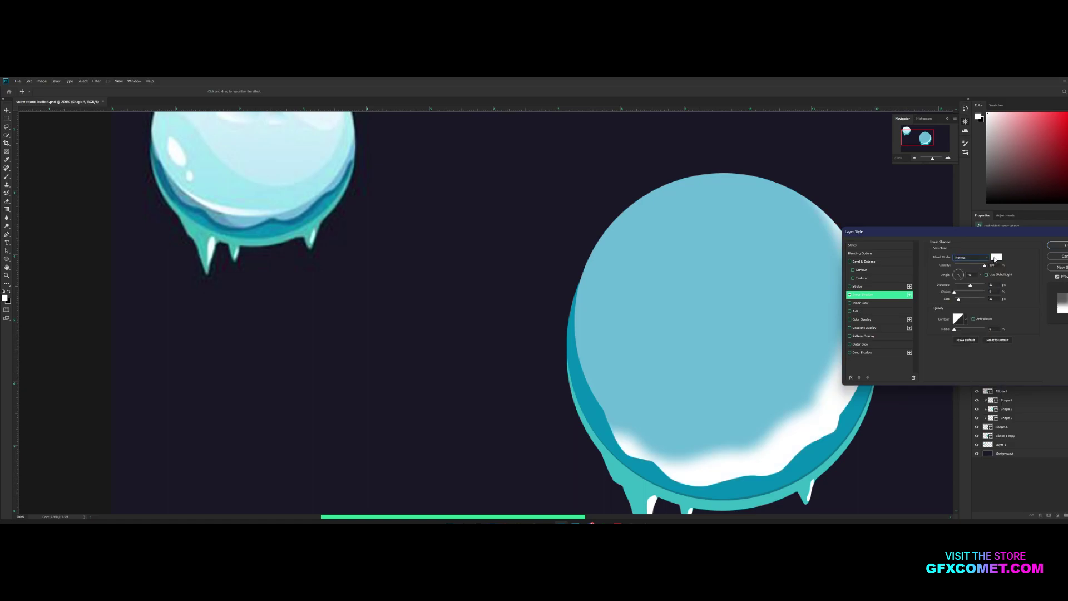
left_click(996, 257)
type("000000")
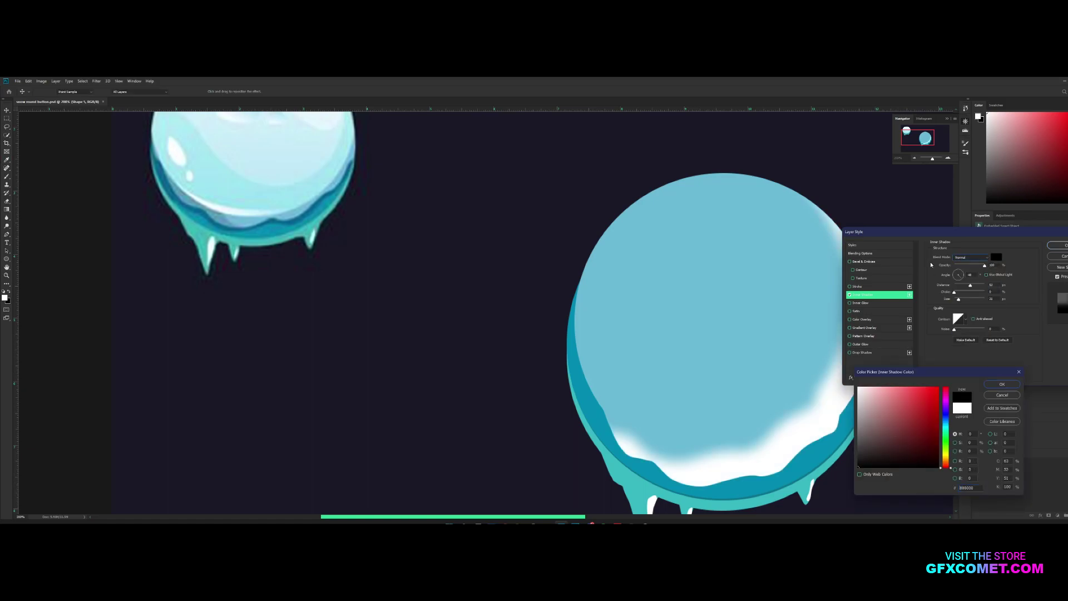
left_click(1002, 384)
Step: Make the inner shadow a hard-edged band along the lower-left rim with 100% choke and 0 px size, recolored muted grey-blue
left_click(992, 292)
left_click_drag(995, 293, 950, 299)
left_click_drag(960, 277, 953, 278)
mouse_move(984, 265)
left_mouse_down()
mouse_move(946, 267)
mouse_move(988, 266)
left_mouse_up()
left_click(996, 257)
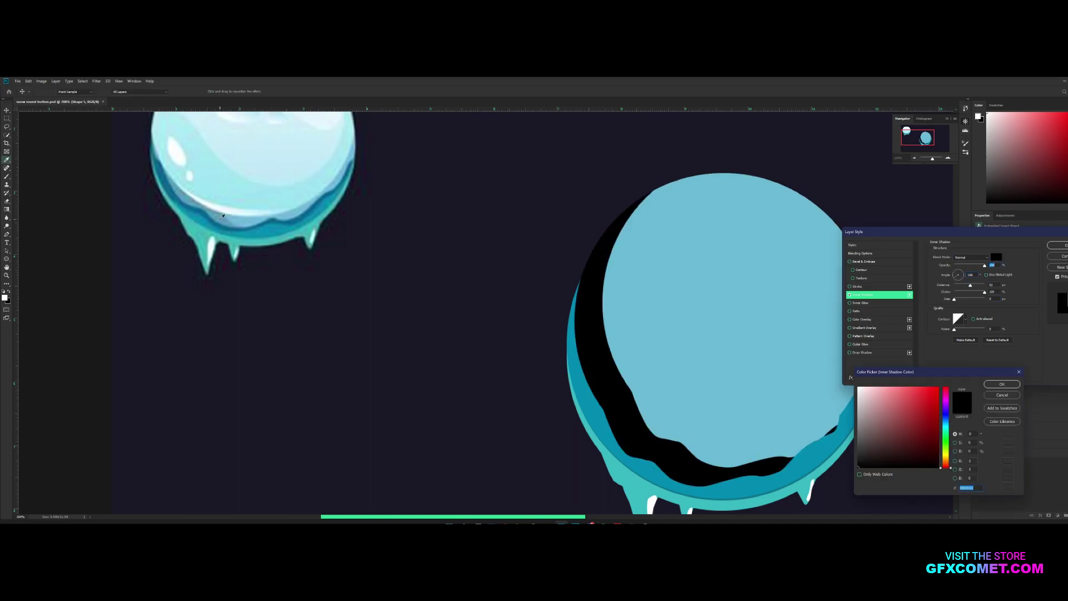
left_click(807, 334)
left_click(902, 410)
left_click(1002, 384)
Step: Add a hard Drop Shadow beneath the wavy edge, darken its color sampled from the reference to deep blue, and increase its distance
left_click(861, 353)
left_click(996, 257)
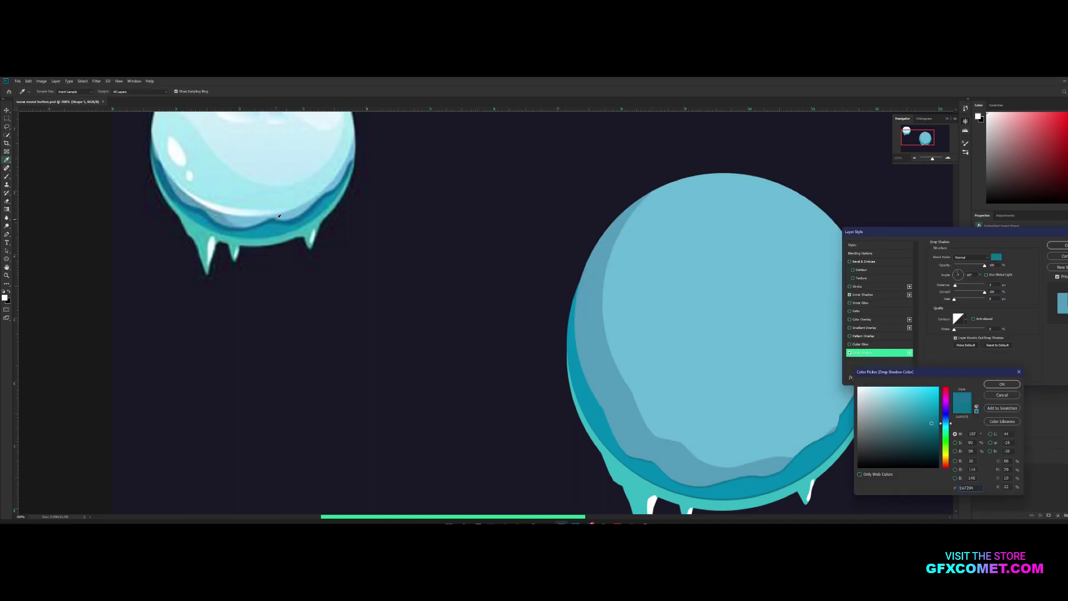
left_click(328, 190)
key("Return")
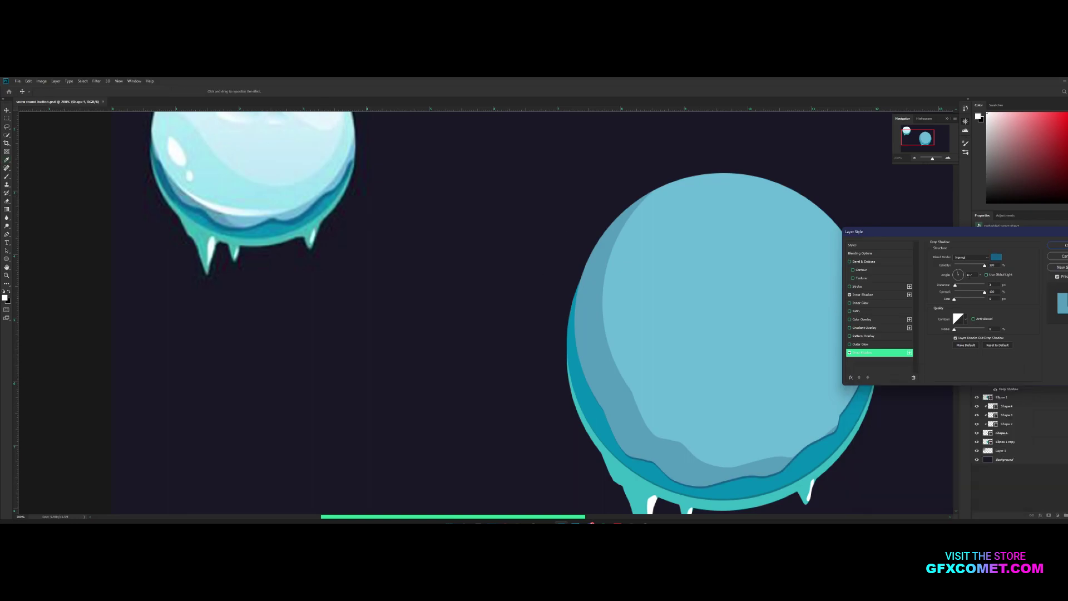
left_click_drag(956, 285, 956, 300)
left_click(996, 257)
left_click_drag(924, 438, 935, 434)
left_click(1012, 389)
key("Return")
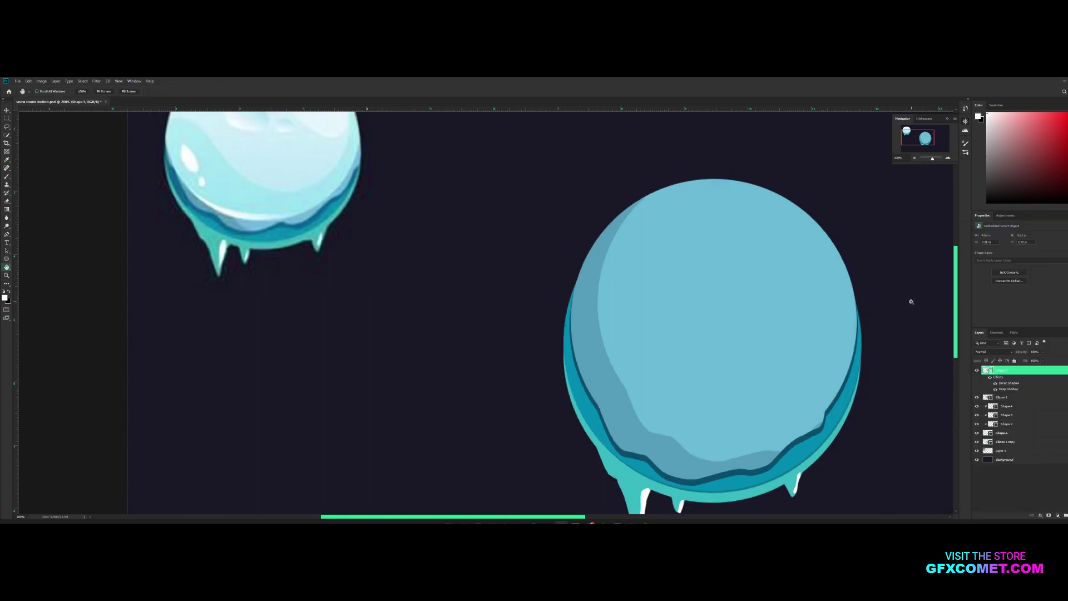
Step: Squash the light-blue wavy shape from its upper edge to about 94% height, nudge it up, and save the file
key("ctrl+minus")
key("ctrl+t")
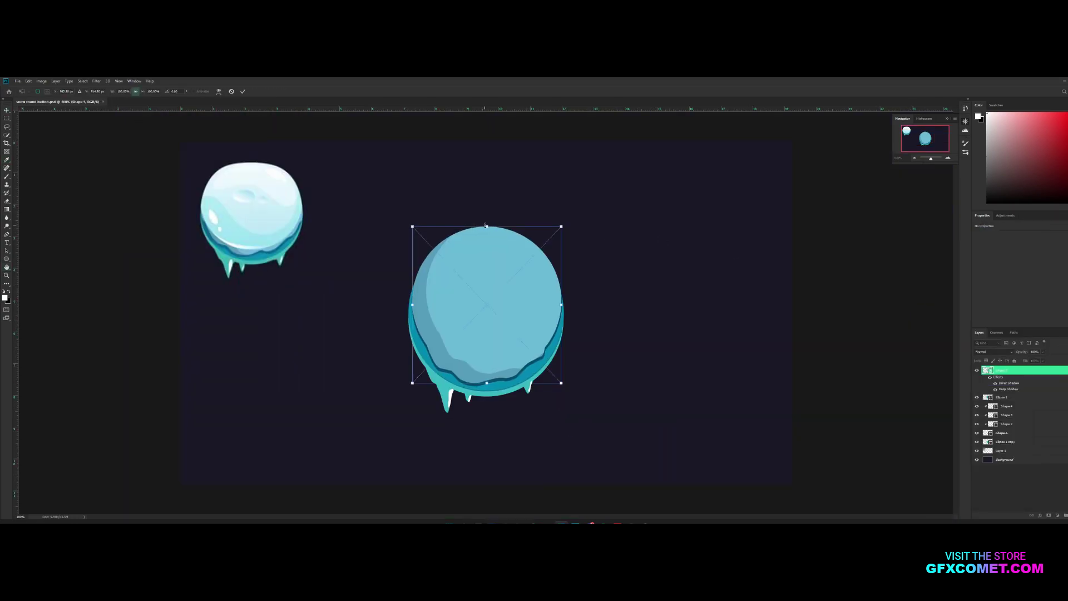
left_click_drag(487, 227, 488, 235)
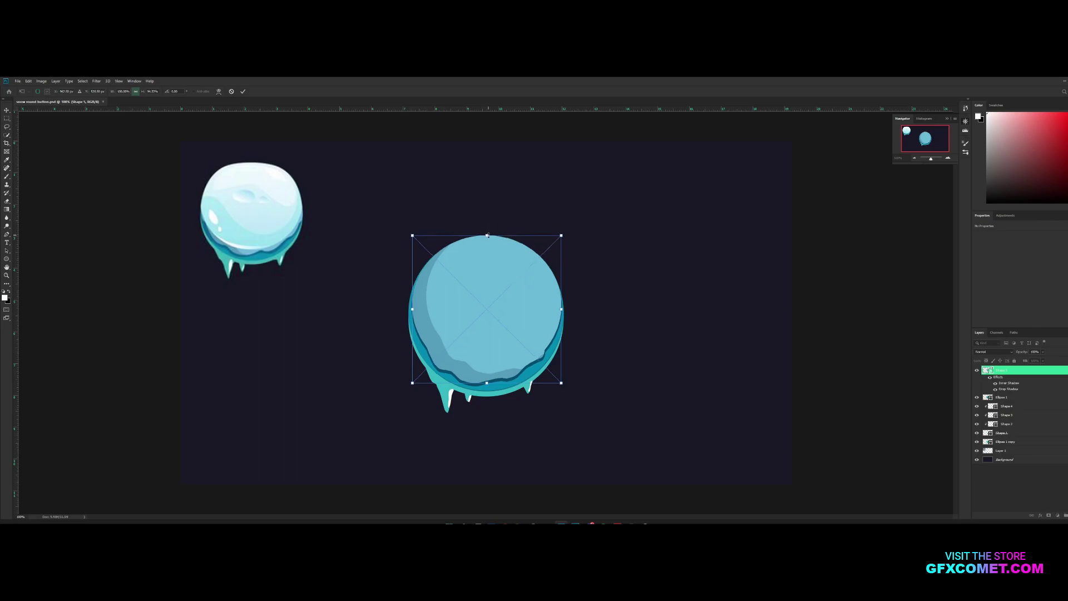
key("Return")
key("ctrl+z")
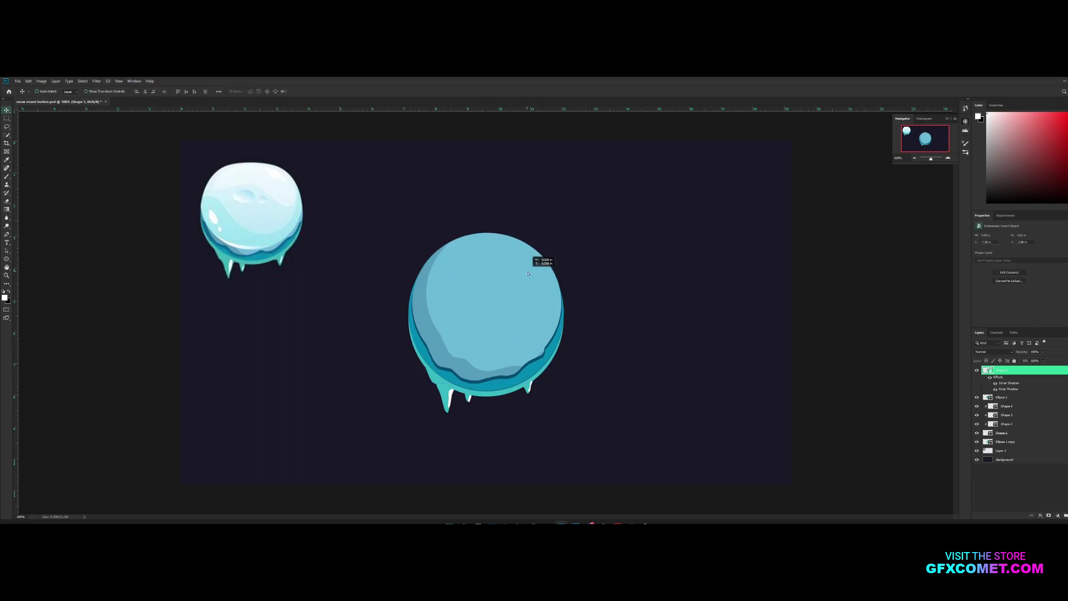
key("ctrl+shift+z")
key("Up")
key("Up")
key("Up")
key("ctrl+s")
Step: Hide the light-blue wavy shape and place a duplicate of the darker blue circle above it in the layer stack
key("ctrl+plus")
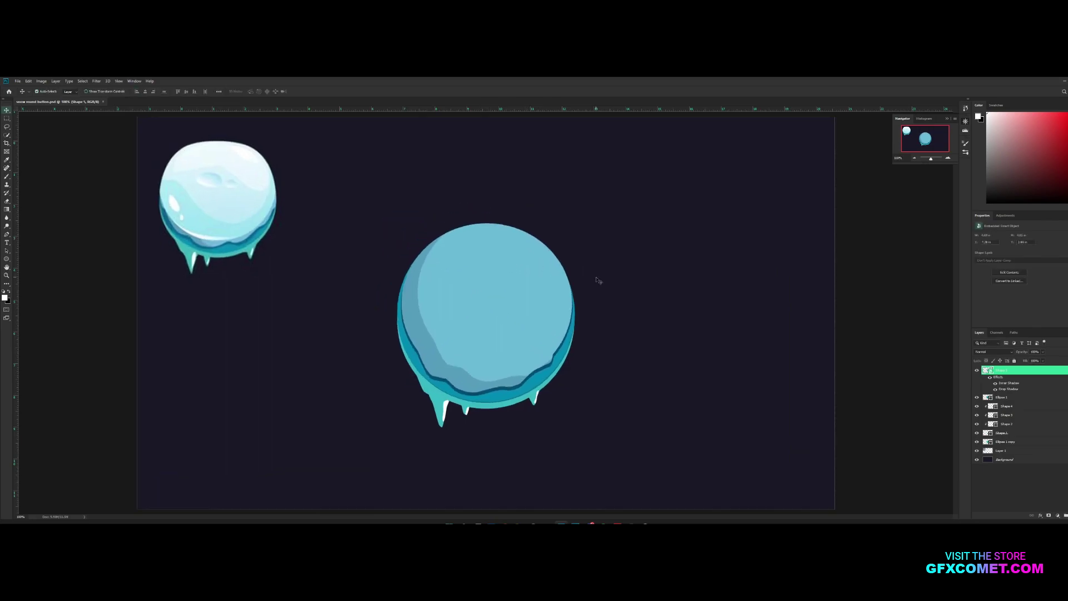
key("space")
left_click_drag(336, 257, 651, 375)
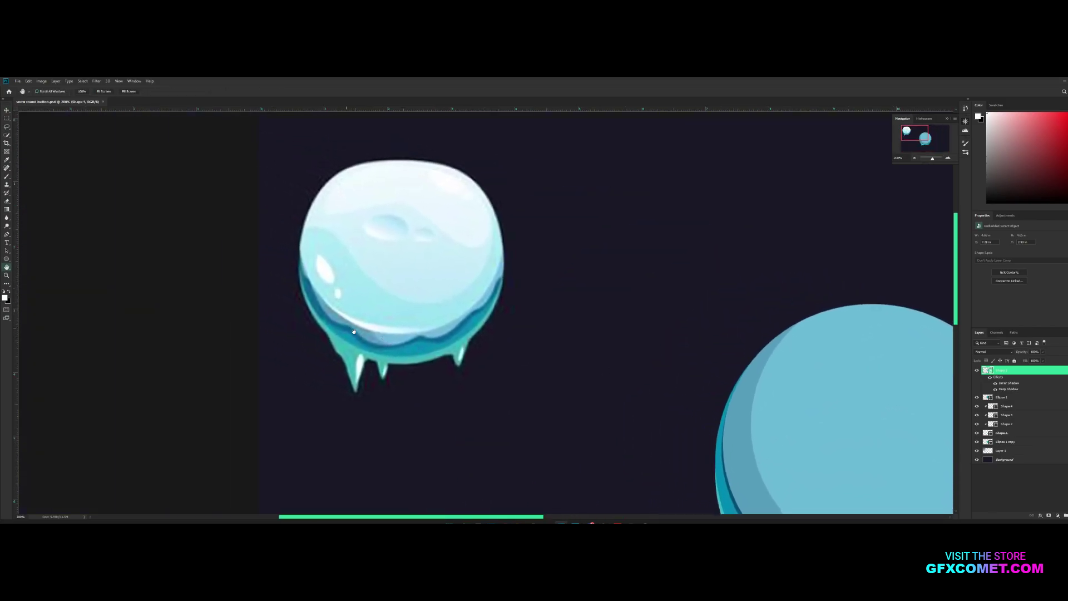
left_click_drag(569, 345, 508, 340)
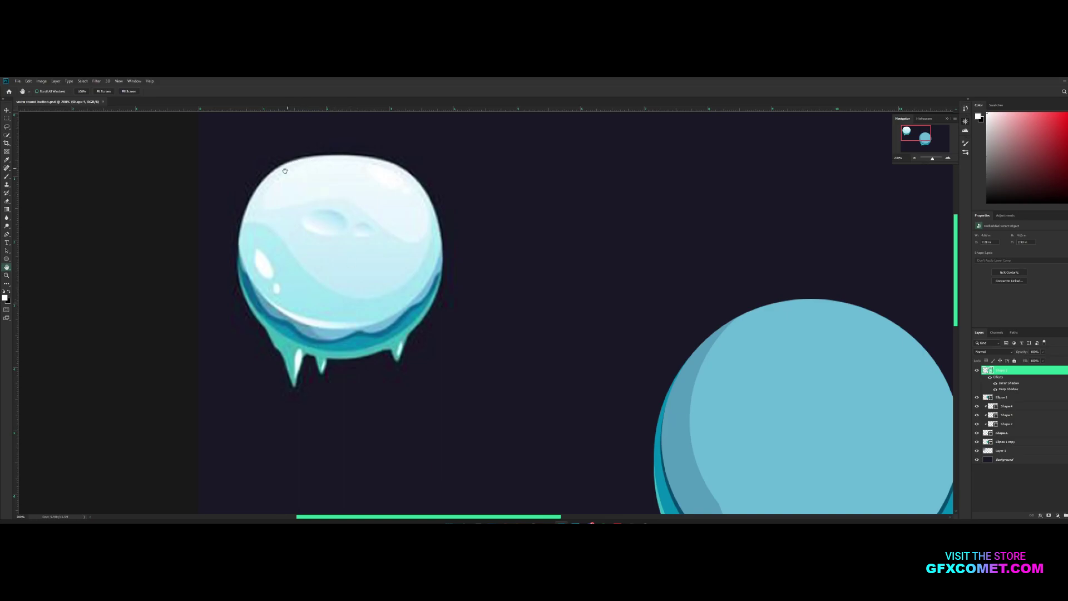
left_click_drag(647, 359, 476, 365)
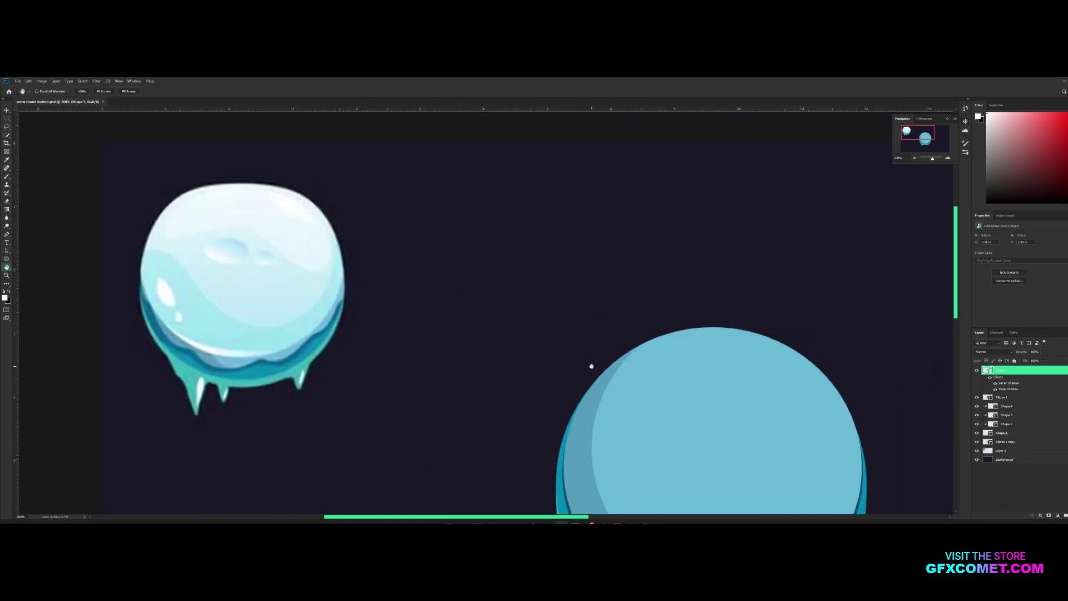
left_click_drag(591, 367, 551, 292)
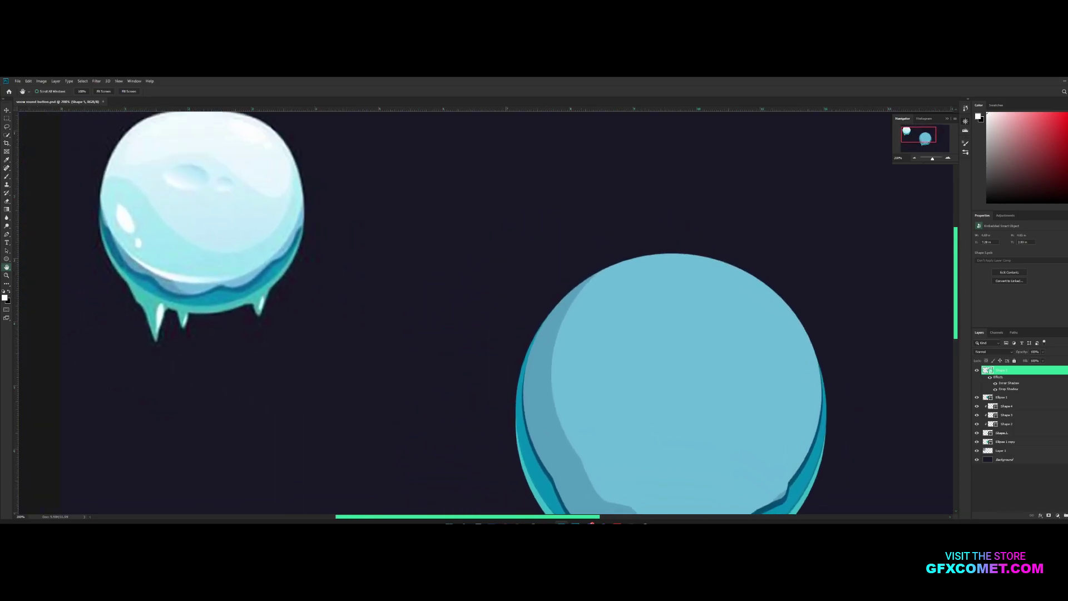
left_click(1065, 370)
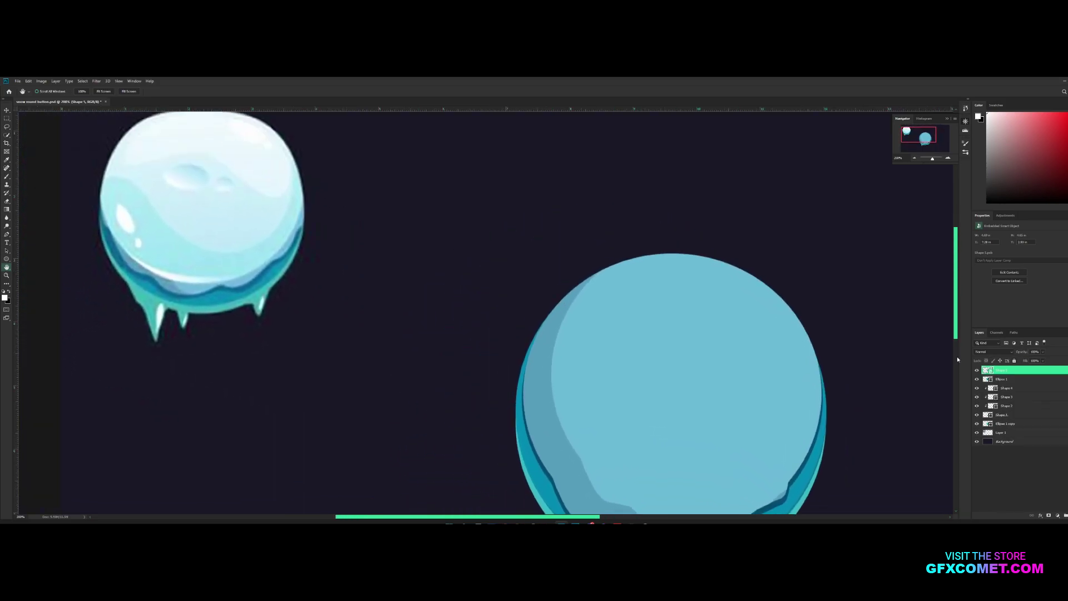
left_click(978, 371)
left_click(977, 379)
left_click(977, 379)
left_click(1005, 380)
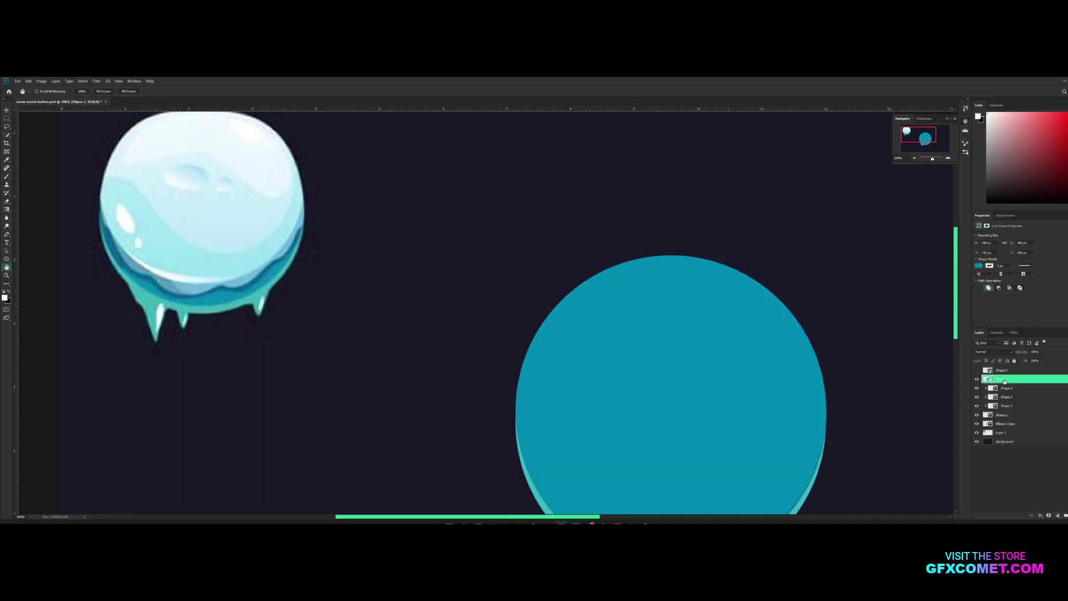
left_click_drag(1011, 381, 1008, 368, "alt")
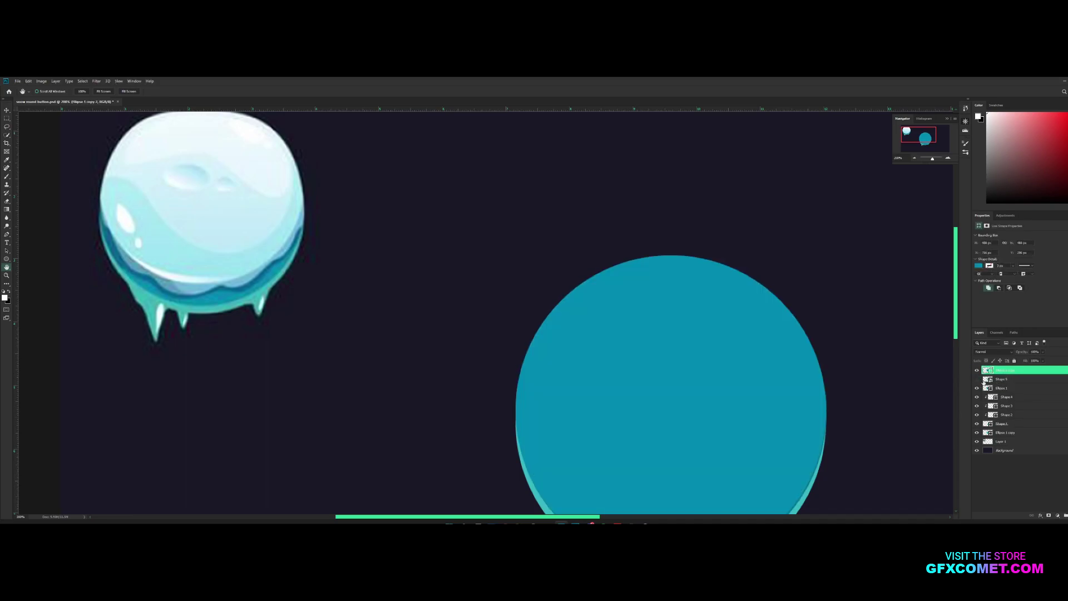
Step: Show the wavy shape again and recolor the duplicated circle with a very pale blue sampled from the reference's snow
left_click_drag(808, 372, 675, 315)
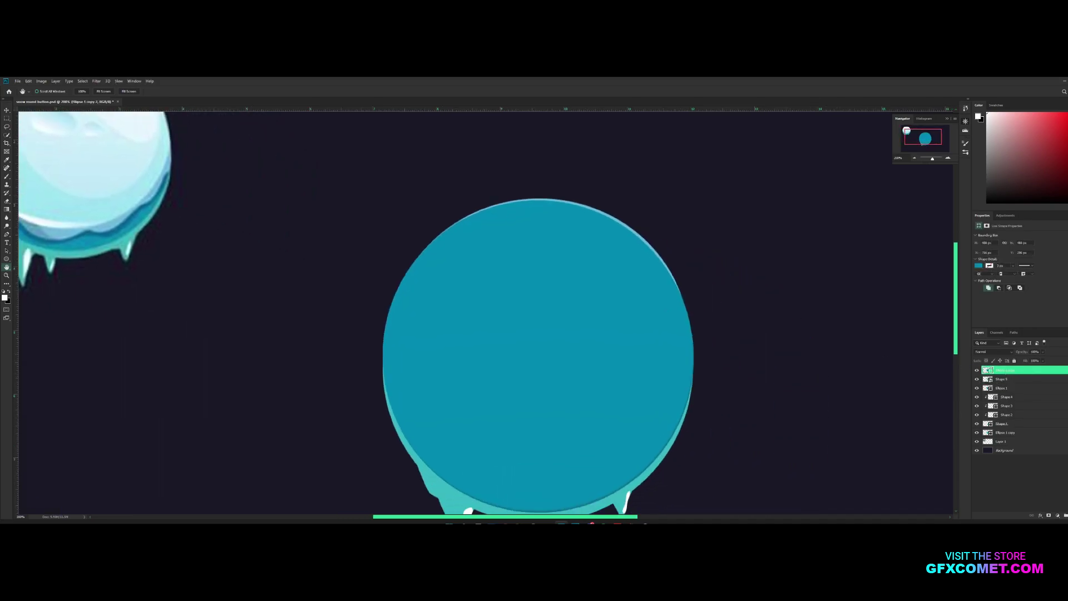
left_click_drag(458, 241, 632, 311)
double_click(991, 371)
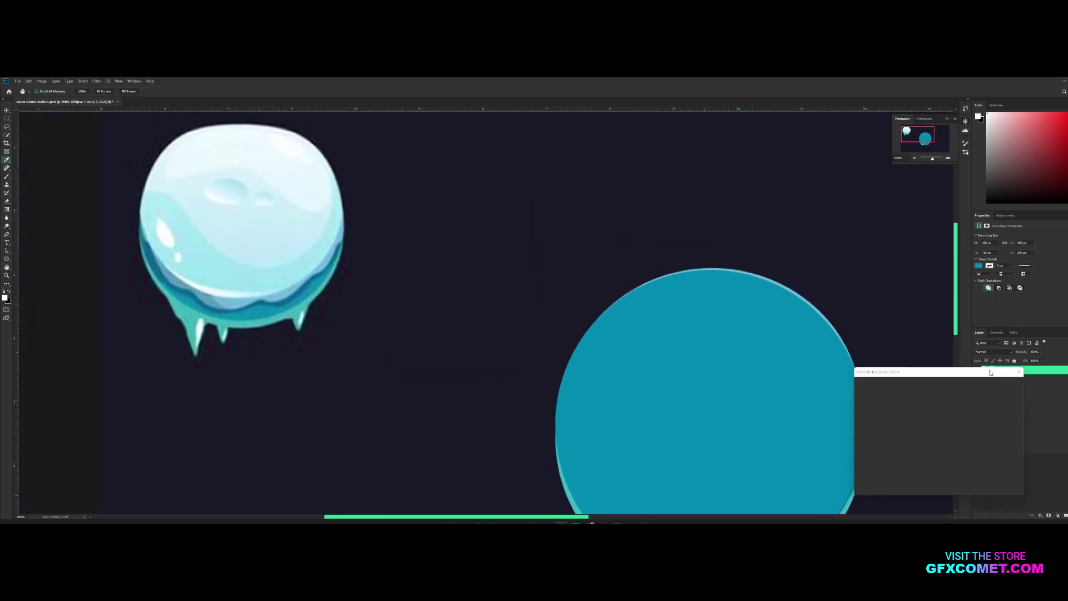
left_click(250, 224)
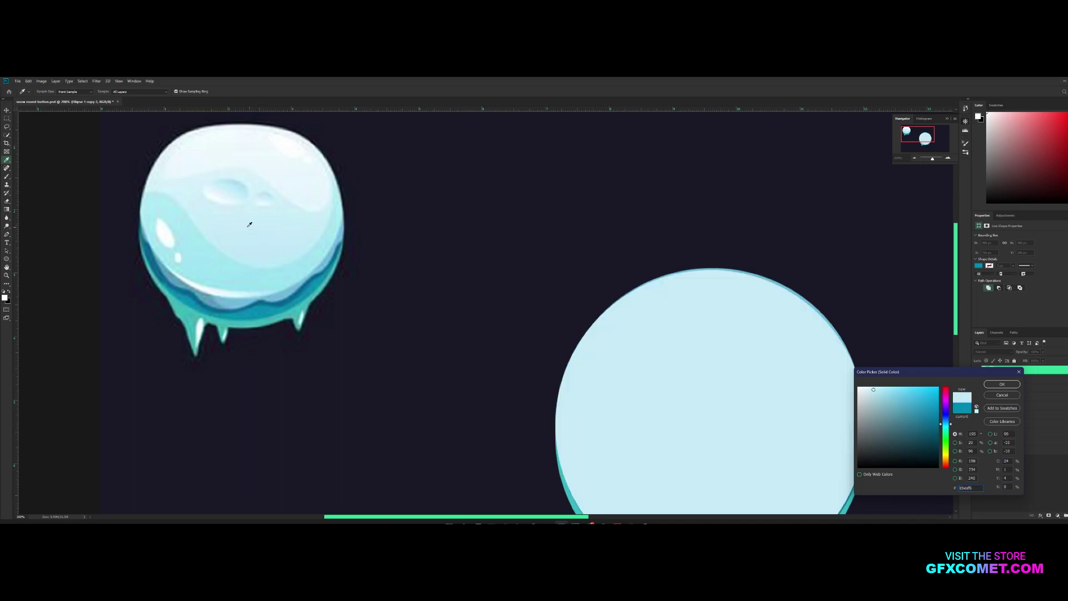
left_click(1002, 384)
key("v")
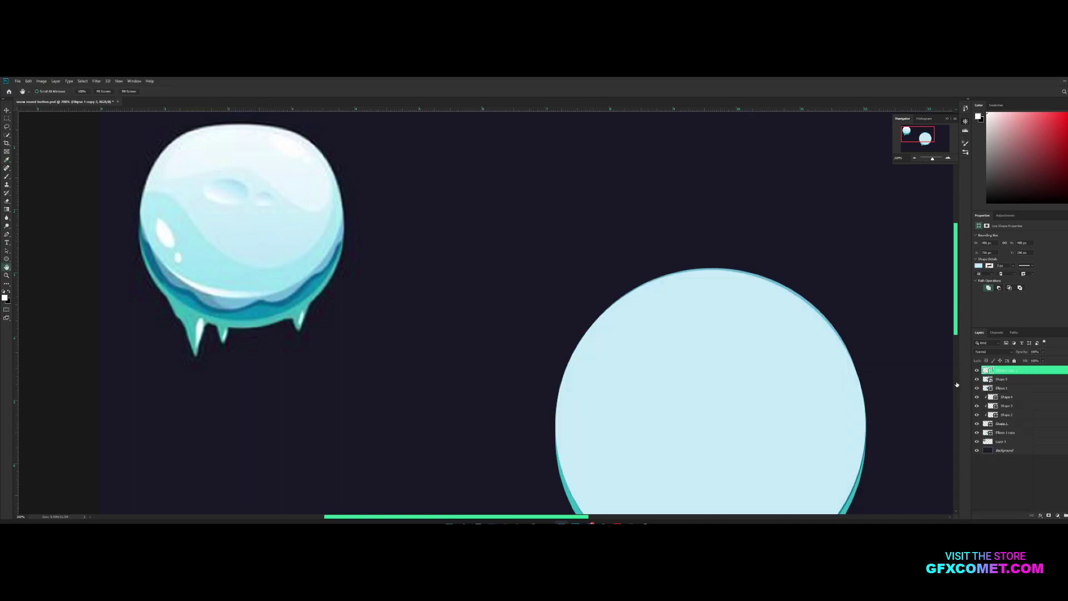
Step: Move the pale-blue circle up to expose the wavy edge, scale it down slightly, nudge it sideways, and save the file
left_click_drag(755, 438, 752, 365)
key("space")
key("ctrl+t")
left_click_drag(826, 177, 824, 179)
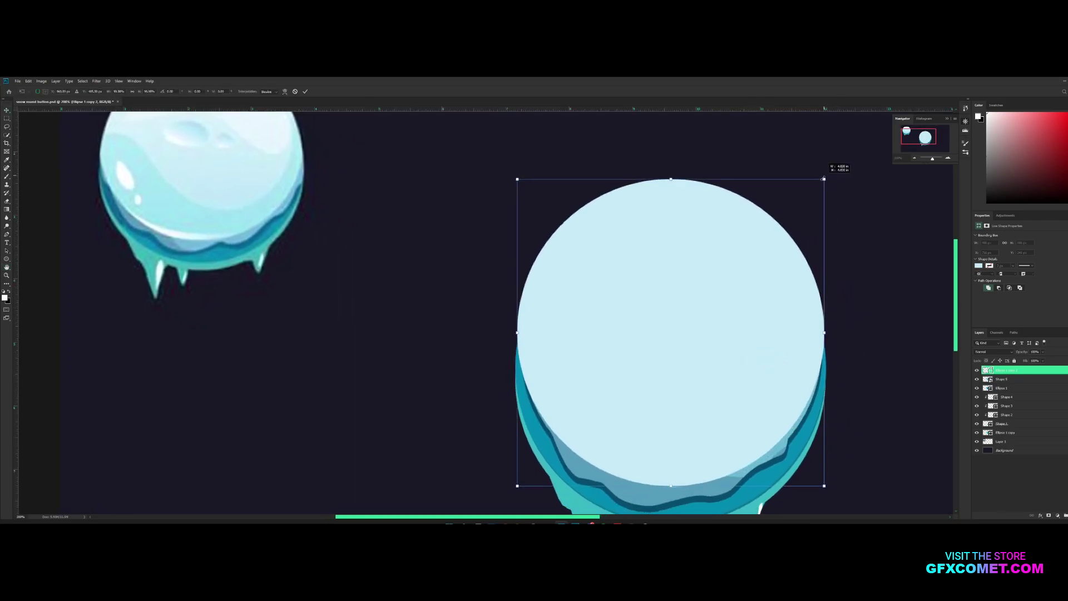
key("Return")
left_click_drag(782, 312, 792, 348)
key("Left")
key("Left")
key("h")
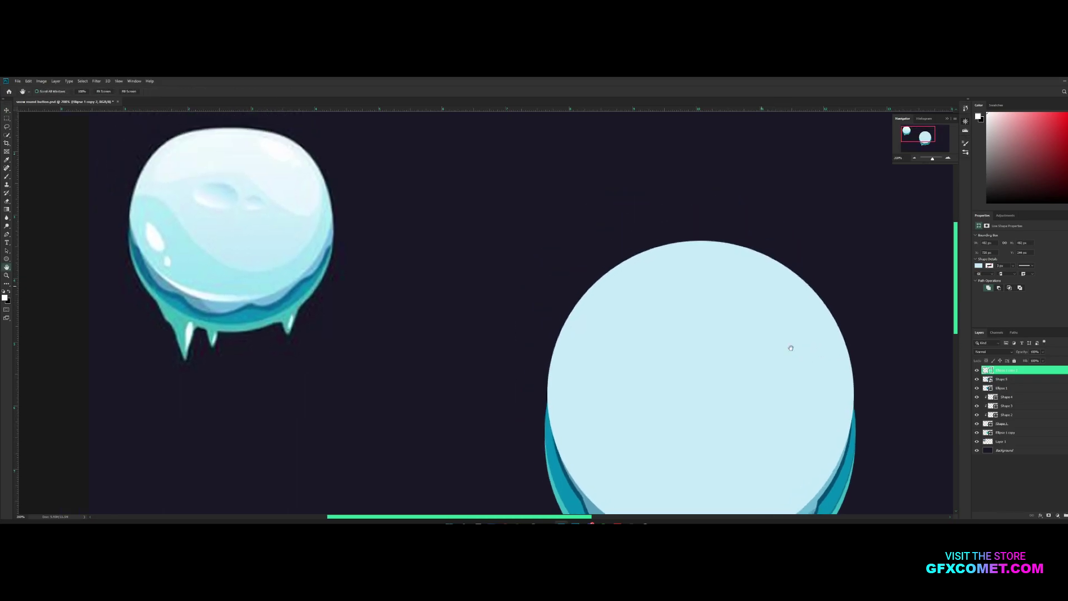
key("ctrl+s")
Step: Warp the pale-blue circle into a snowball cap by flattening its upper edge and bulging its upper-right side outward
key("ctrl+minus")
key("ctrl+1")
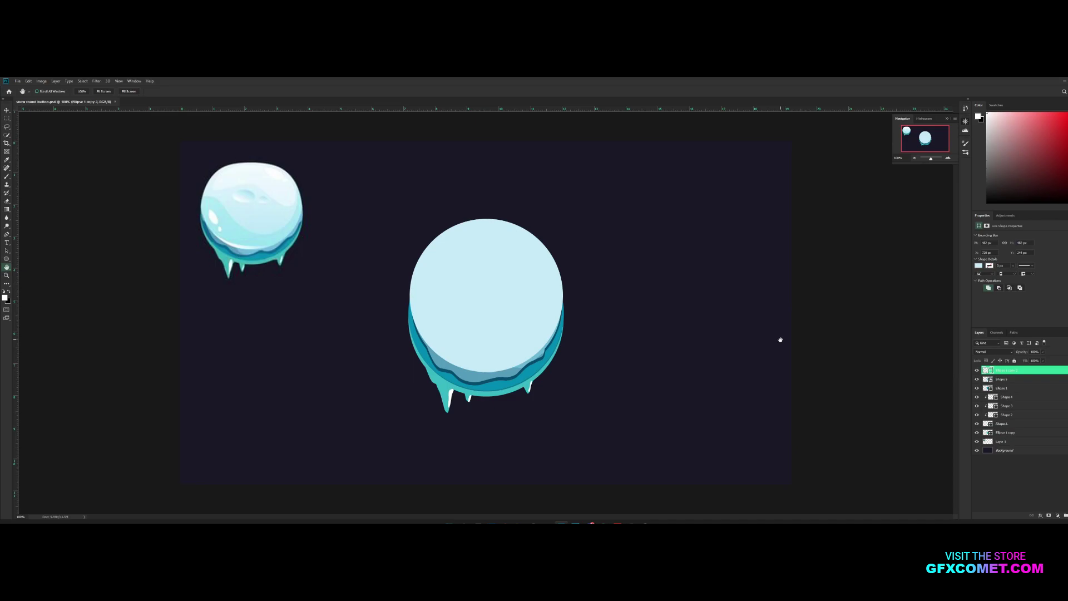
key("ctrl+t")
right_click(519, 264)
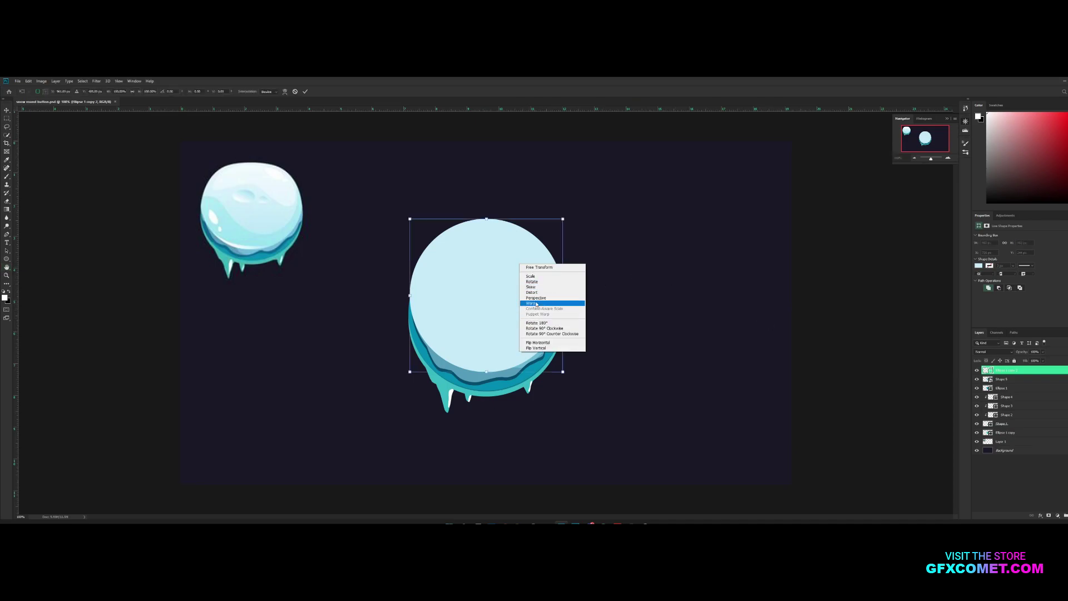
left_click(551, 303)
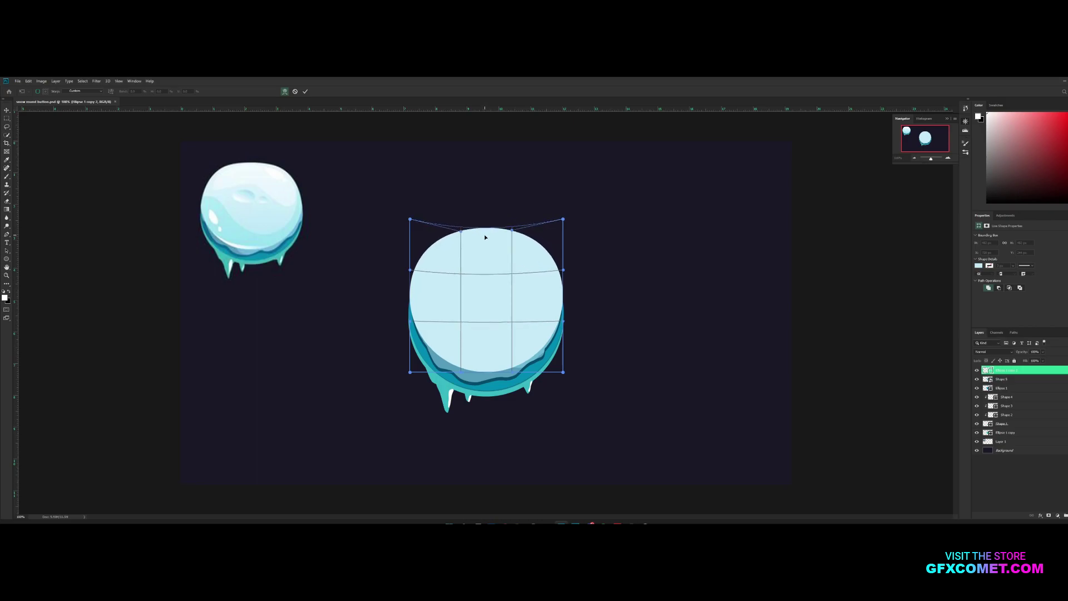
left_click_drag(425, 239, 410, 266)
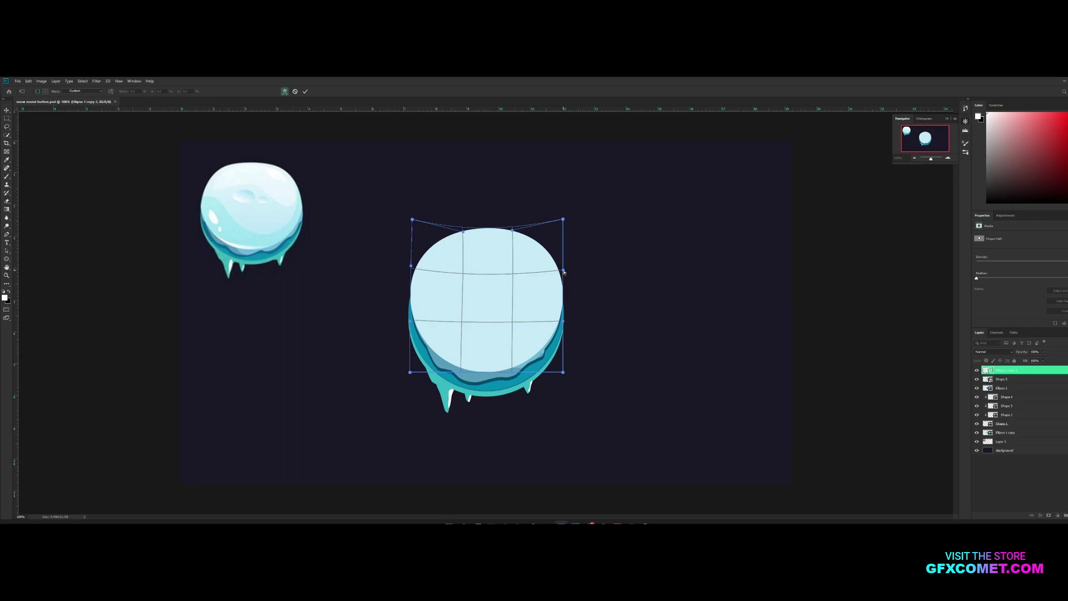
left_click_drag(564, 271, 570, 278)
left_click_drag(564, 322, 561, 320)
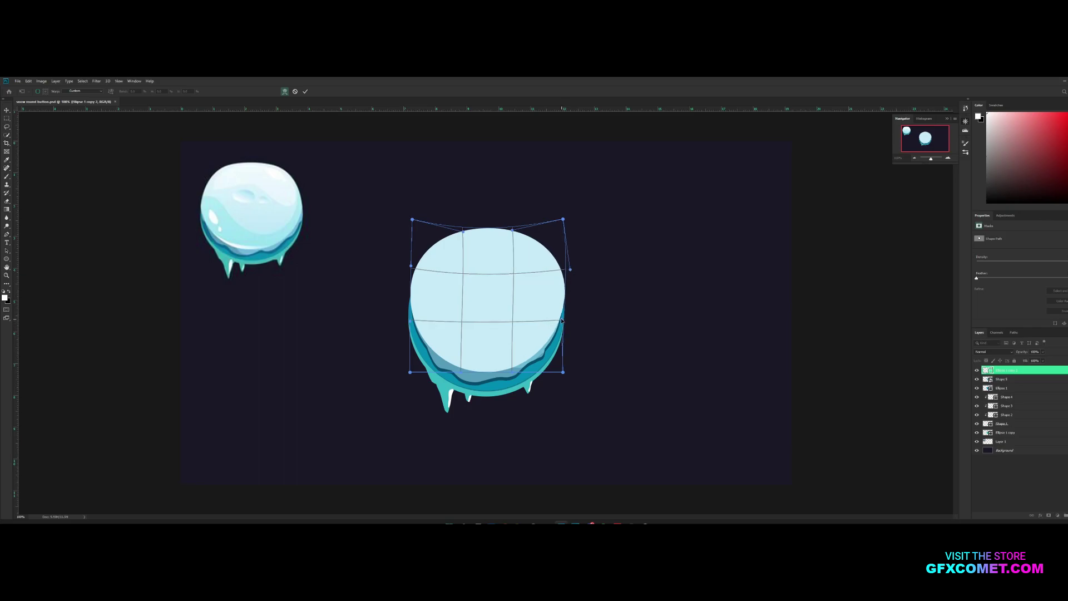
key("Return")
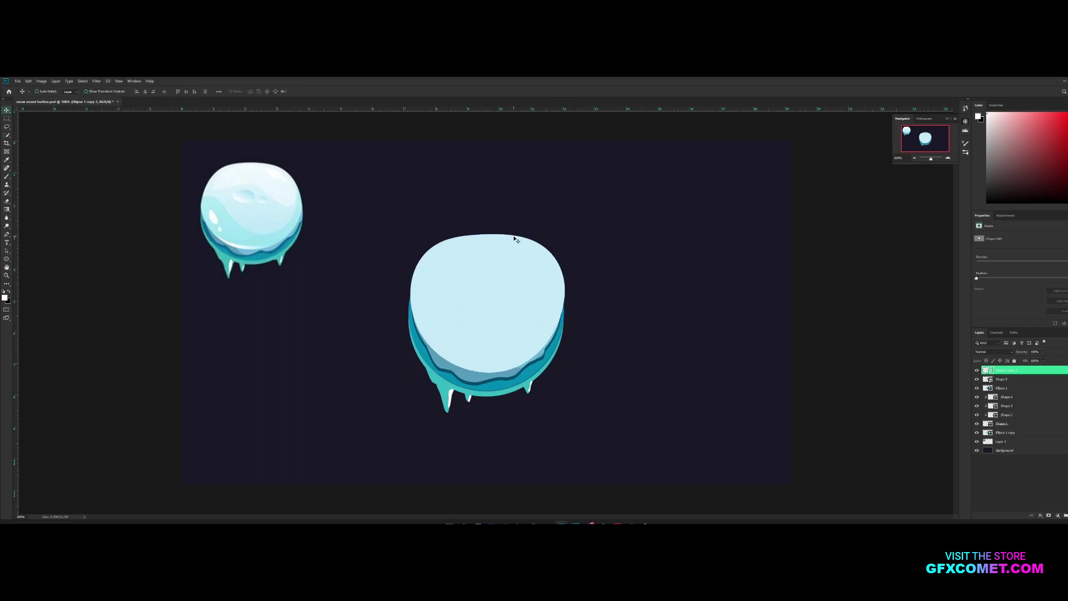
key("ctrl+t")
left_click_drag(488, 371, 517, 346)
key("Escape")
key("shift+Up")
Step: Add a new layer clipped to the pale-blue cap and prepare the Pen tool with the default black fill
key("ctrl+shift+alt+n")
right_click(1028, 370)
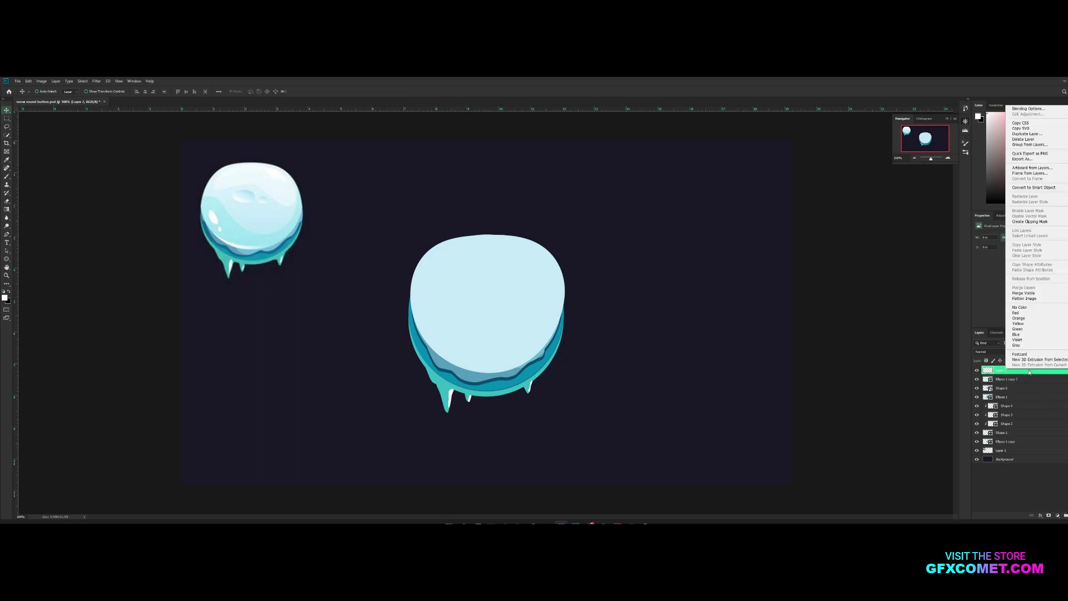
left_click(1029, 222)
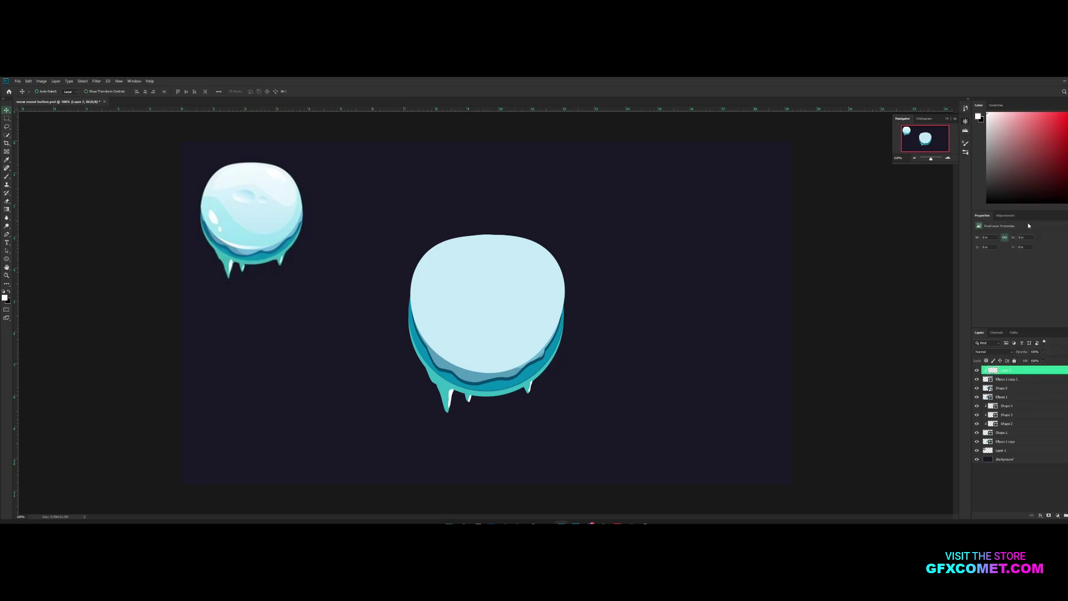
left_click(7, 234)
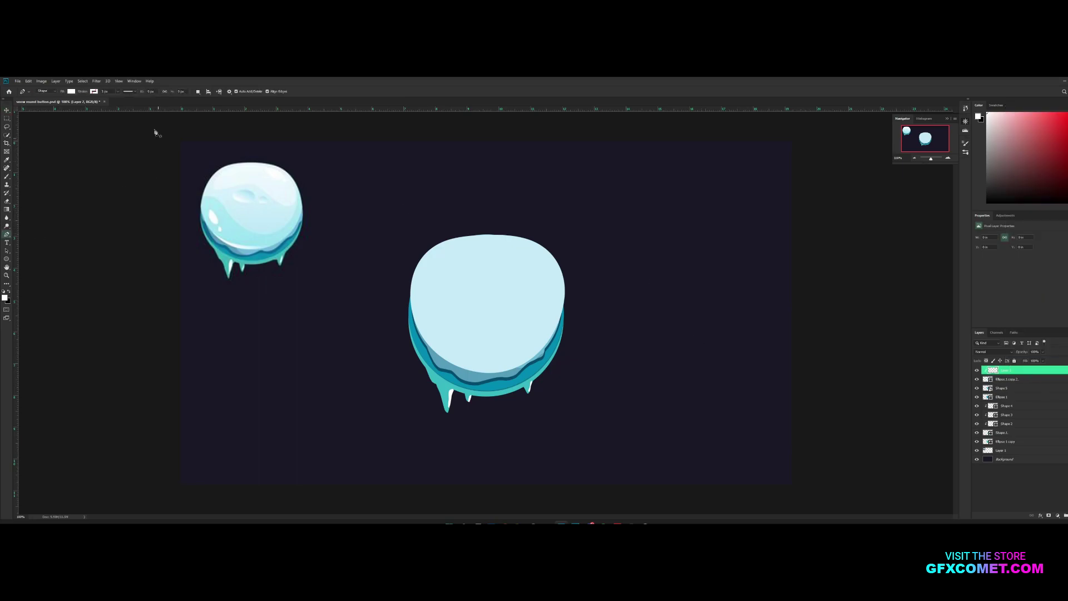
key("d")
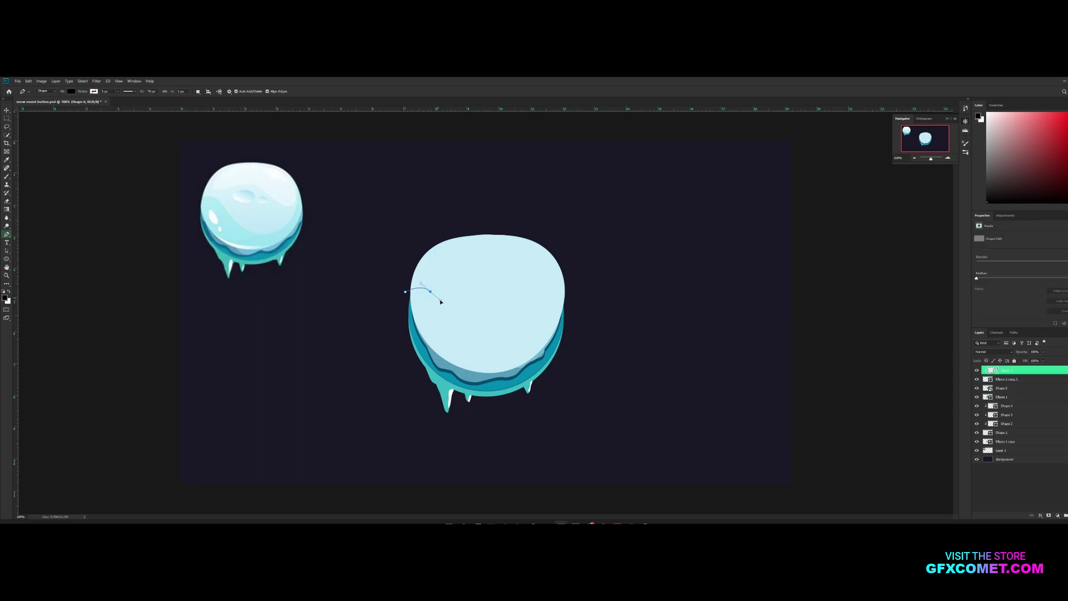
Step: Draw a closed black shape with a wavy inner edge that covers the cap's lower rim from its left to its right side
left_click_drag(442, 303, 441, 302)
left_click_drag(498, 347, 544, 347)
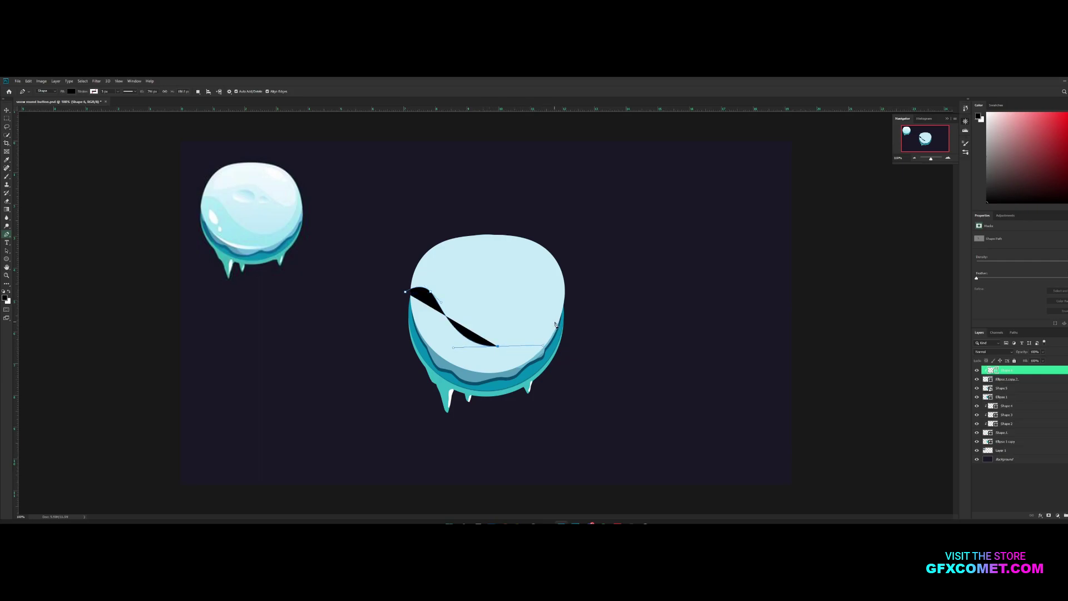
left_click_drag(563, 284, 568, 252)
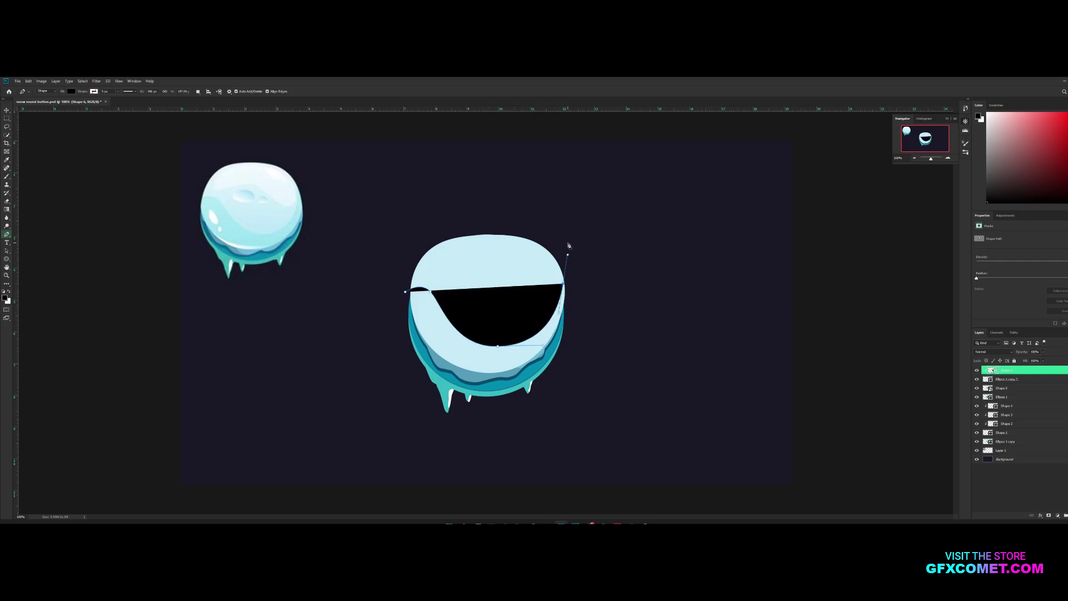
left_click(567, 242)
left_click_drag(607, 282, 613, 300)
left_click_drag(622, 373, 625, 393)
left_click_drag(571, 434, 536, 444)
left_click_drag(450, 438, 393, 421)
left_click_drag(362, 387, 350, 362)
left_click(405, 292)
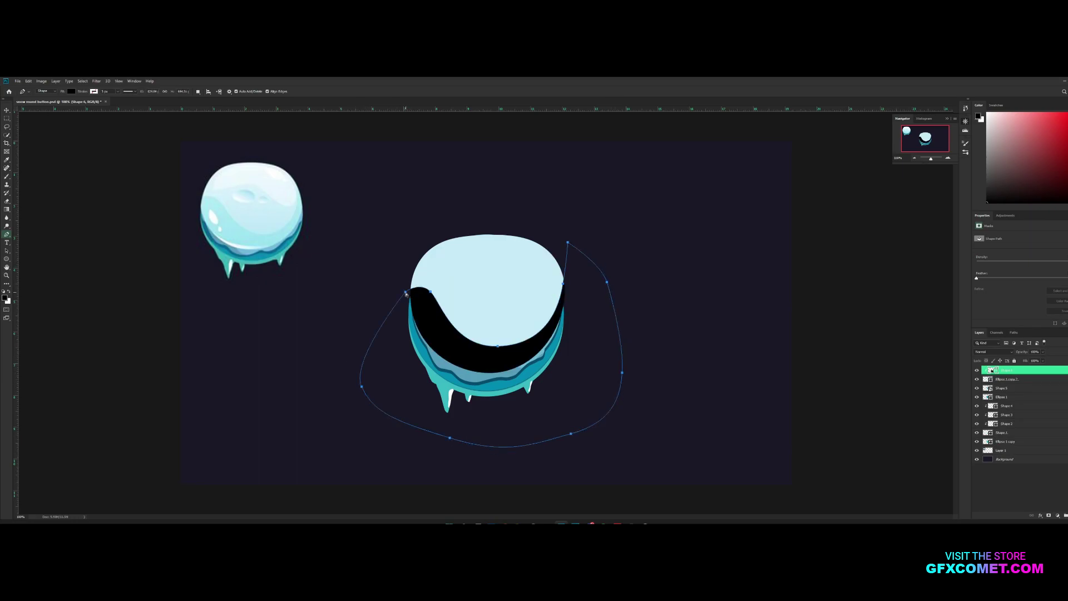
key("Return")
key("v")
left_click_drag(701, 337, 707, 336)
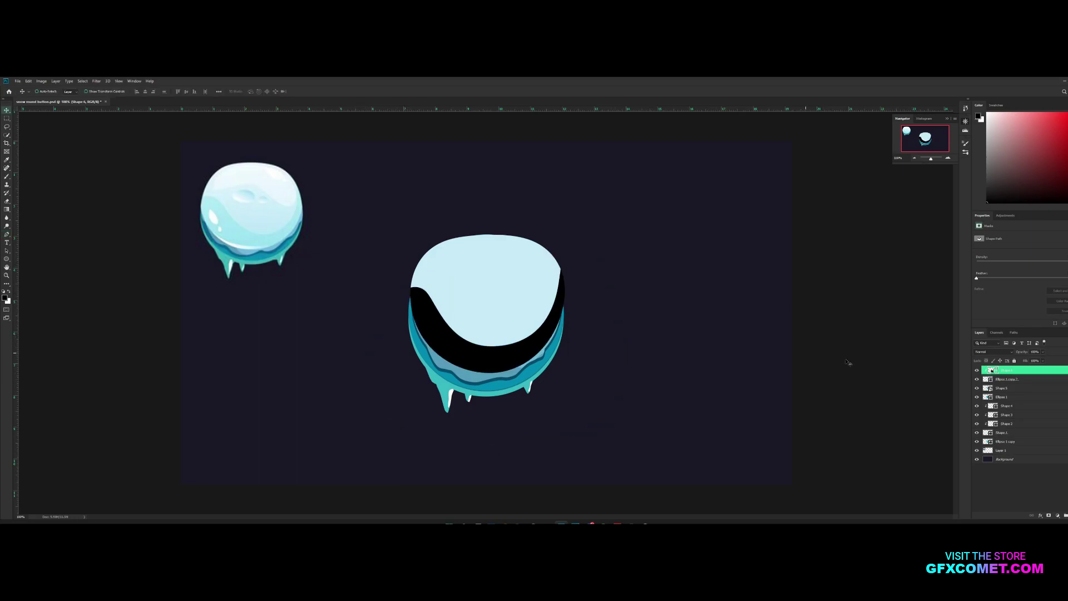
Step: Recolor the black rim shape with the light cyan sampled from the reference's lower snow shading, and save the file
double_click(990, 370)
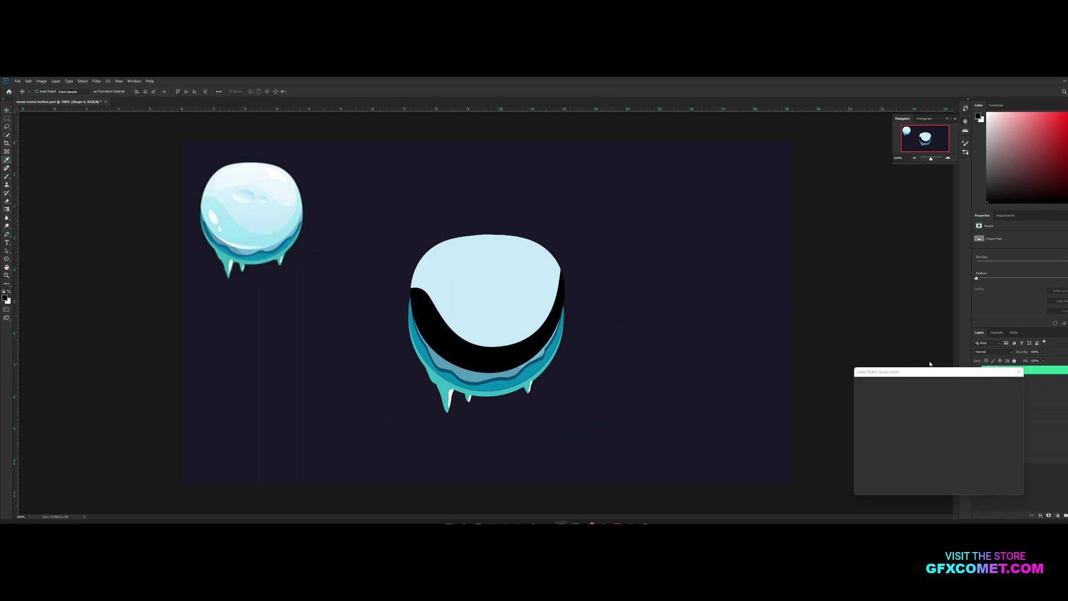
left_click(230, 225)
left_click(1001, 384)
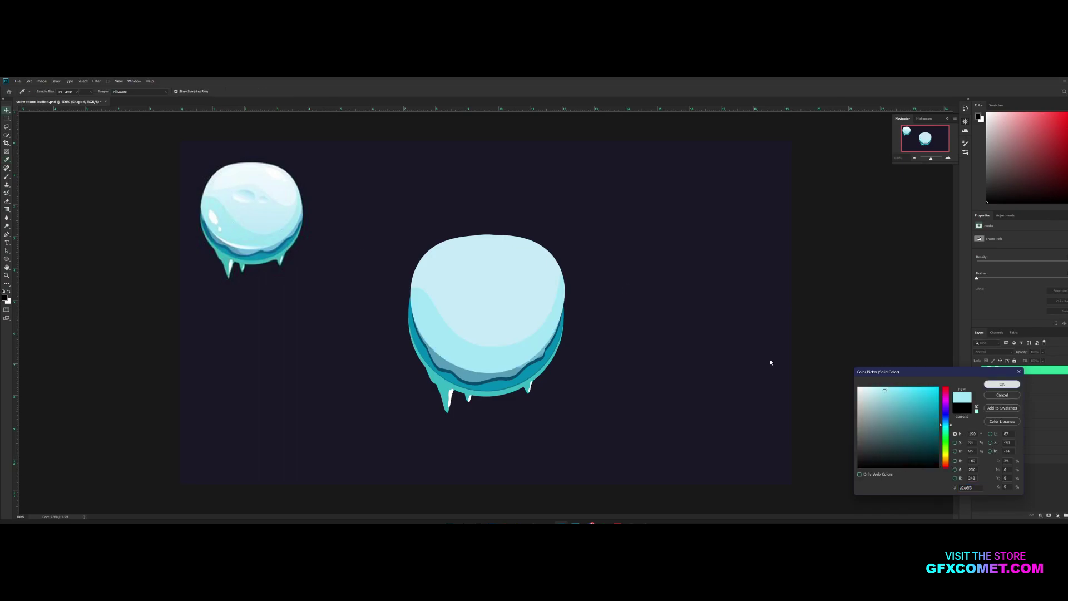
key("ctrl+s")
key("space")
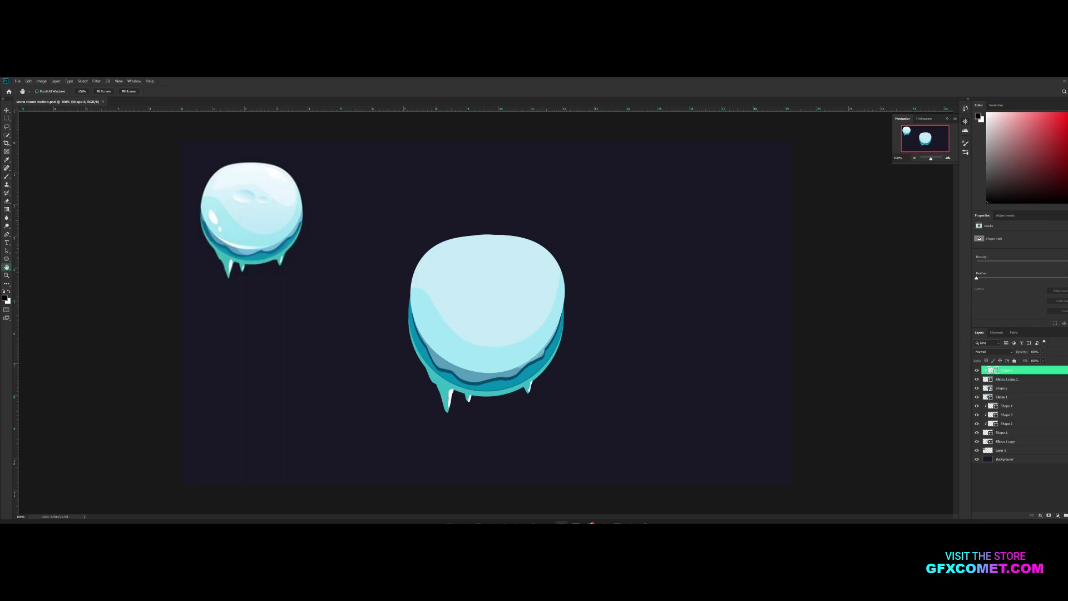
Step: Add another new layer clipped to the snowball cap above the cyan rim shape
key("ctrl+shift+alt+n")
right_click(1021, 372)
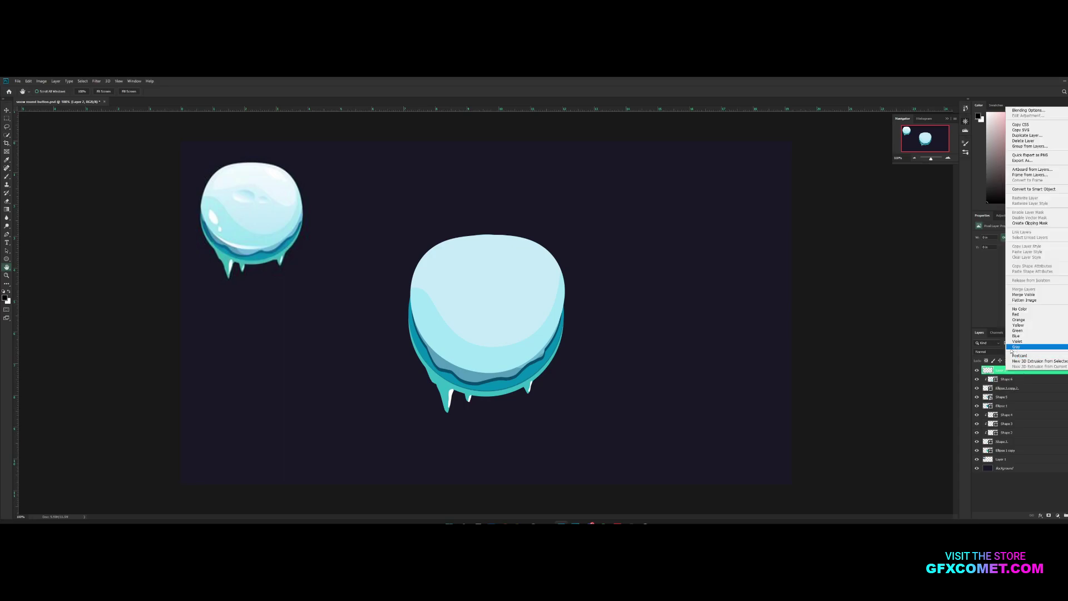
left_click(1024, 229)
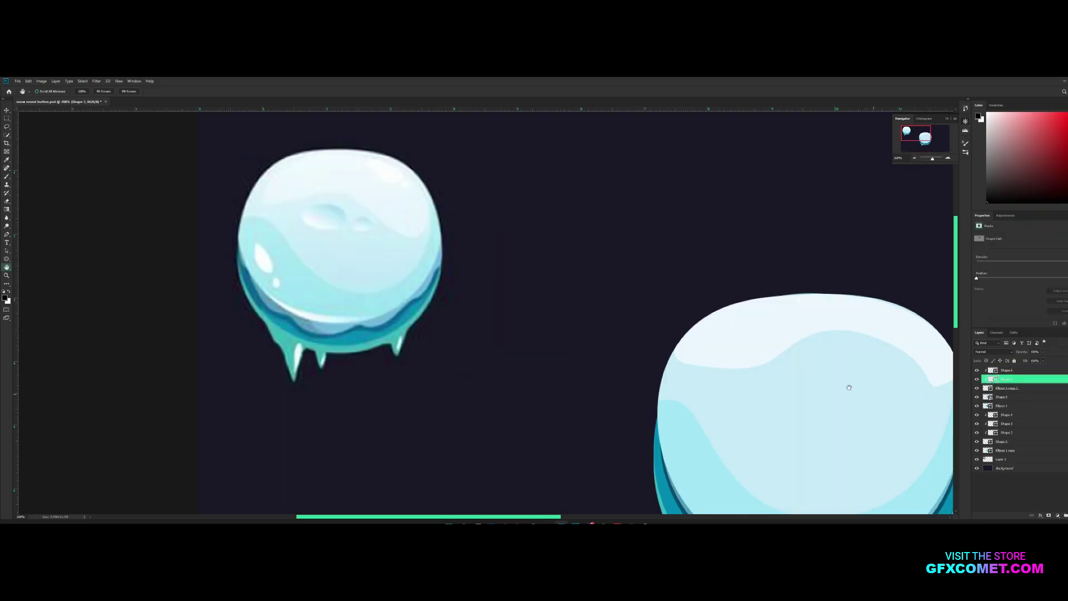
Step: Draw a small horizontal black ellipse on a new top layer, over the cap's upper middle, matching the reference's dent
left_click(1053, 371)
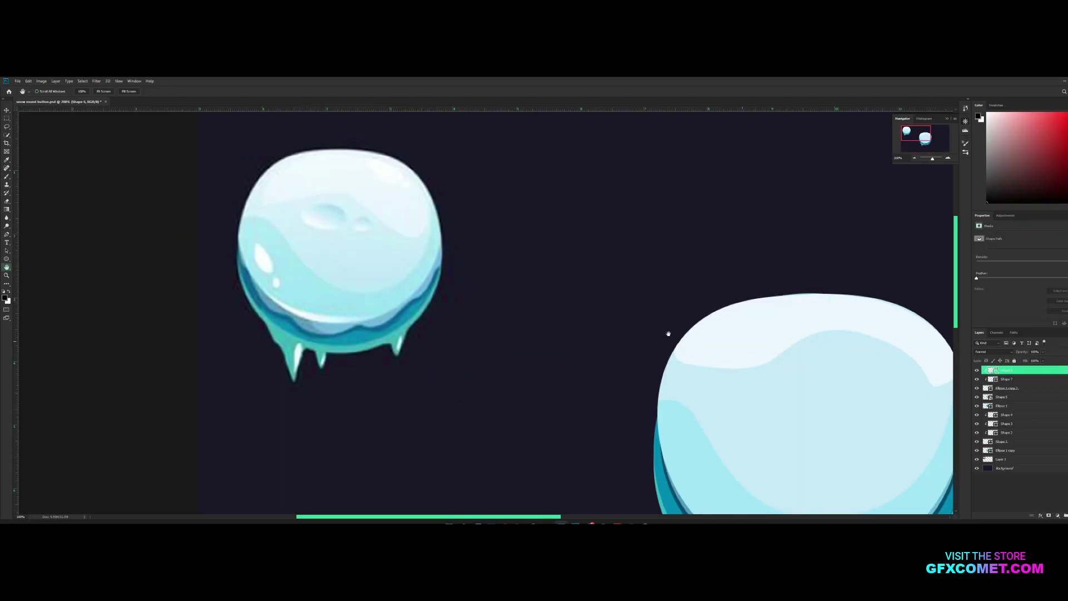
right_click(6, 260)
left_click(34, 272)
key("ctrl+shift+alt+n")
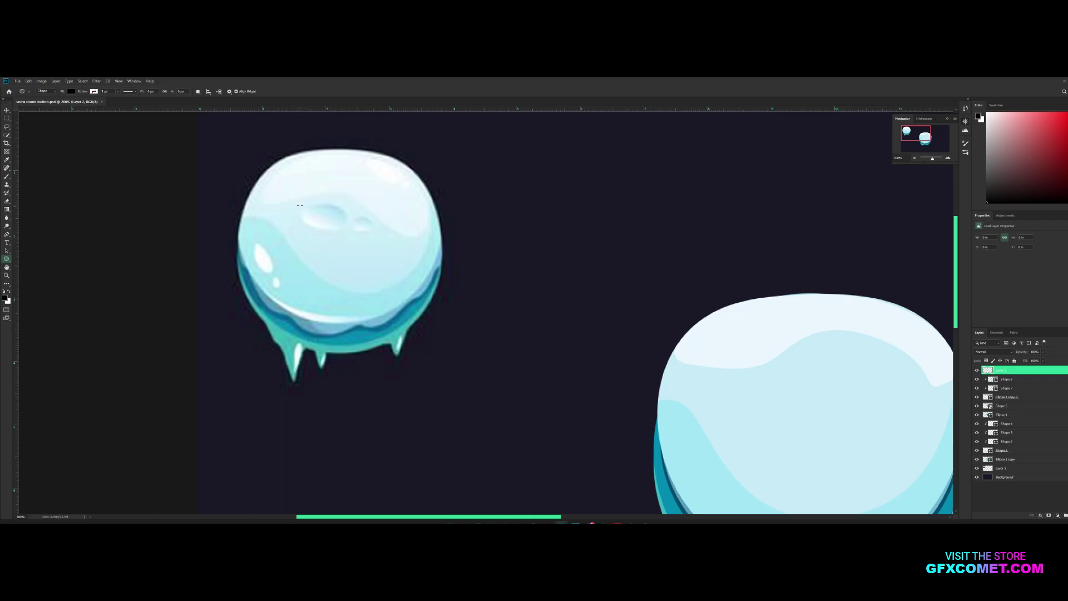
left_click_drag(299, 205, 808, 396)
key("v")
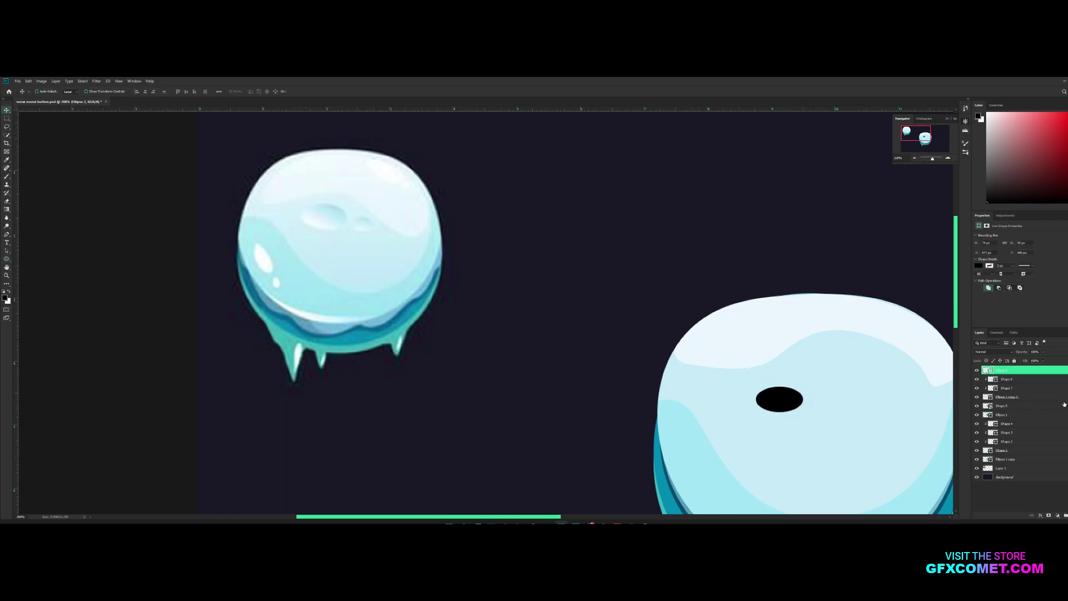
Step: Add a Gradient Overlay to the small ellipse with Normal blend mode and 100% opacity
right_click(1058, 373)
left_click(1026, 113)
double_click(1046, 370)
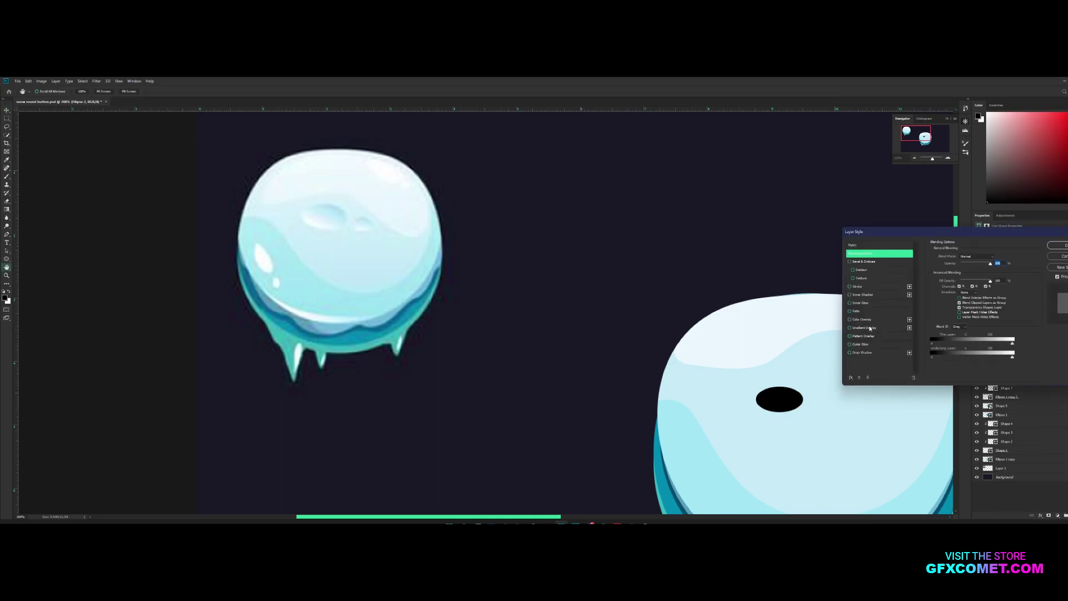
left_click(872, 330)
left_click_drag(974, 263, 976, 263)
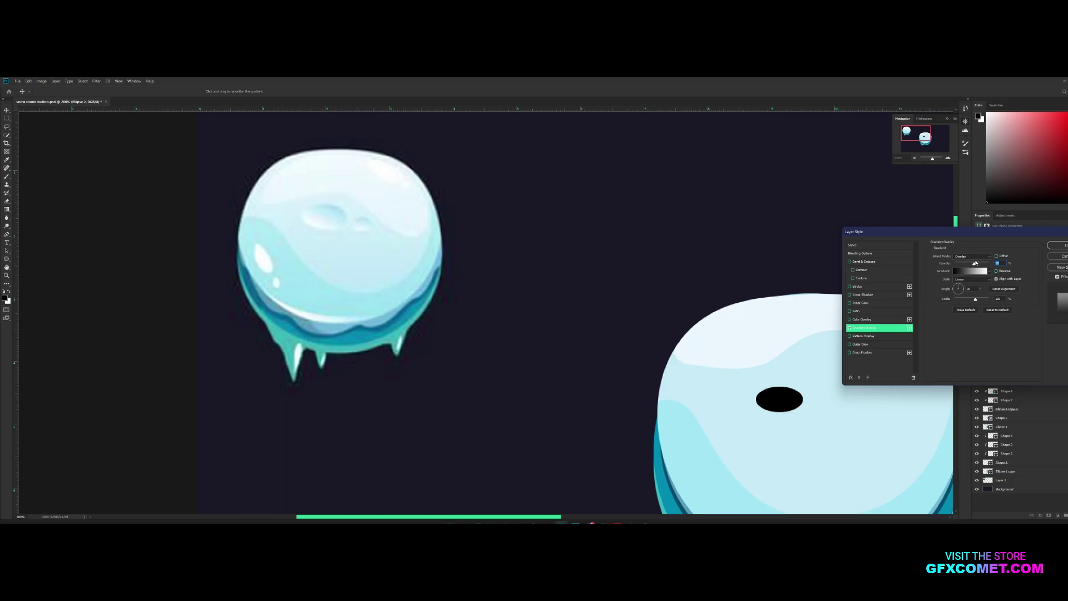
type("100")
left_click(971, 256)
left_click(966, 257)
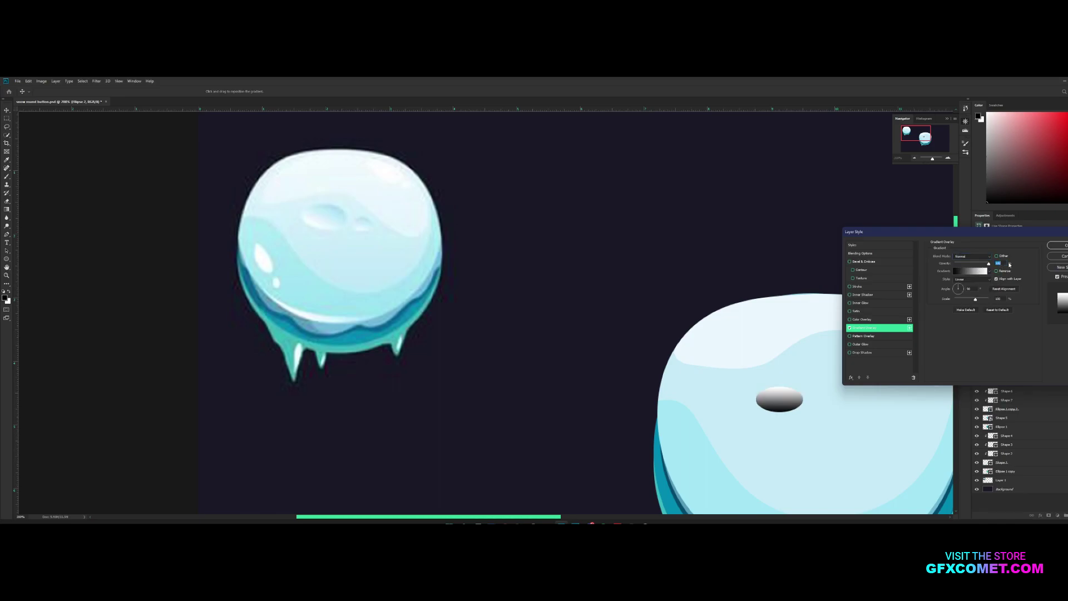
Step: Set the overlay's gradient to run from near-white to pale blue, sampling both colors from the reference's dent
left_click(973, 272)
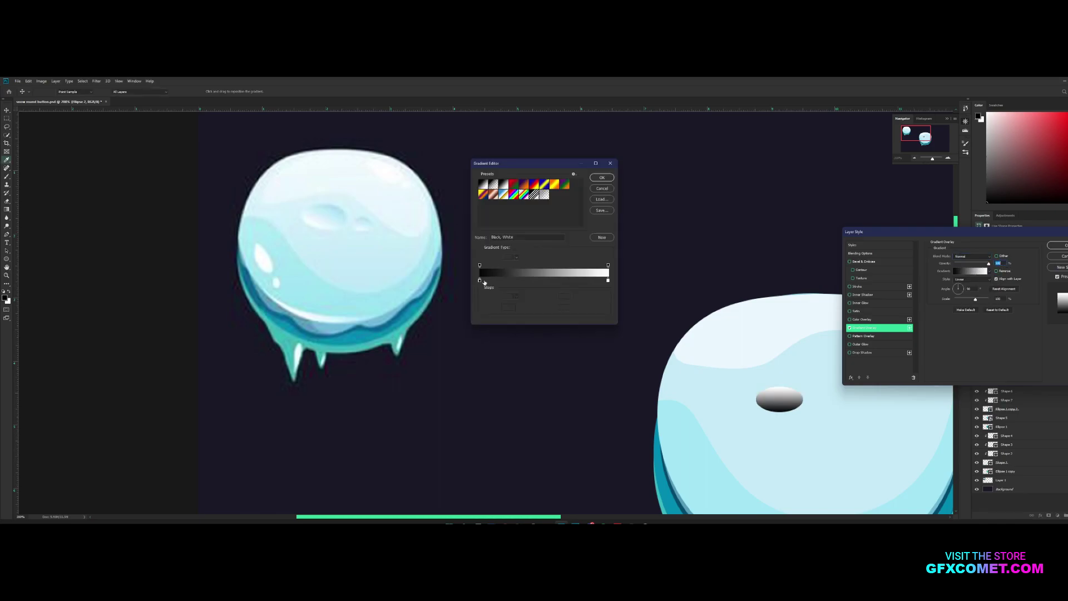
left_click(480, 281)
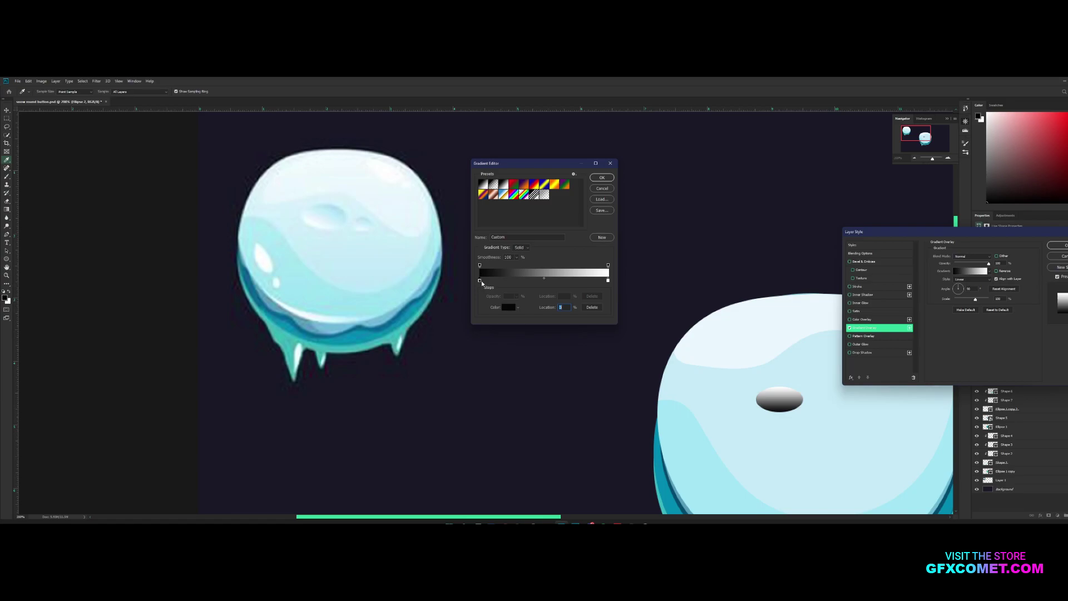
double_click(480, 281)
left_click(324, 228)
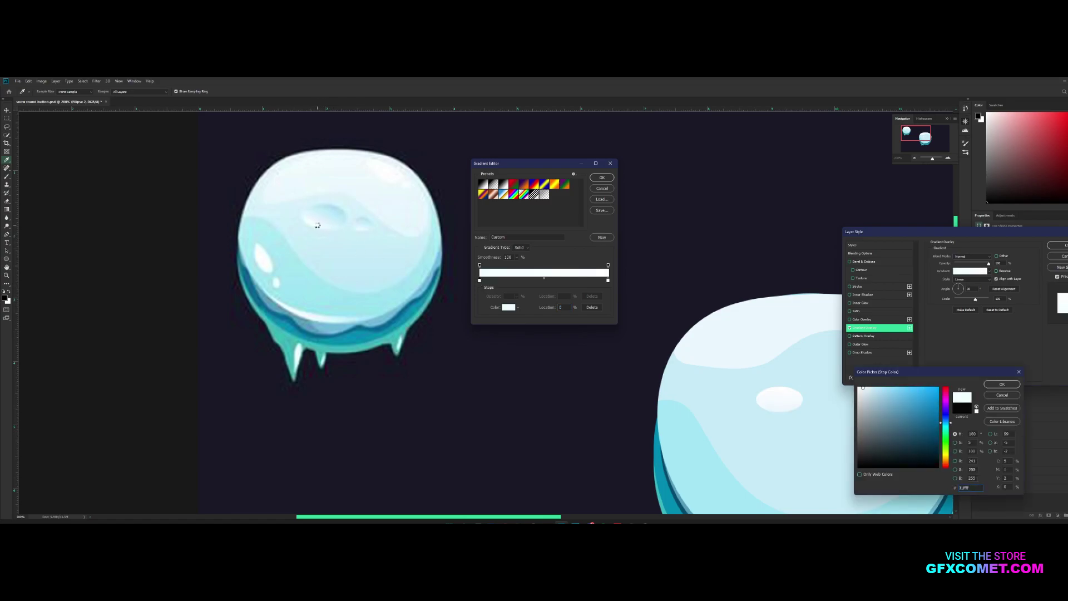
left_click(318, 223)
left_click(1002, 385)
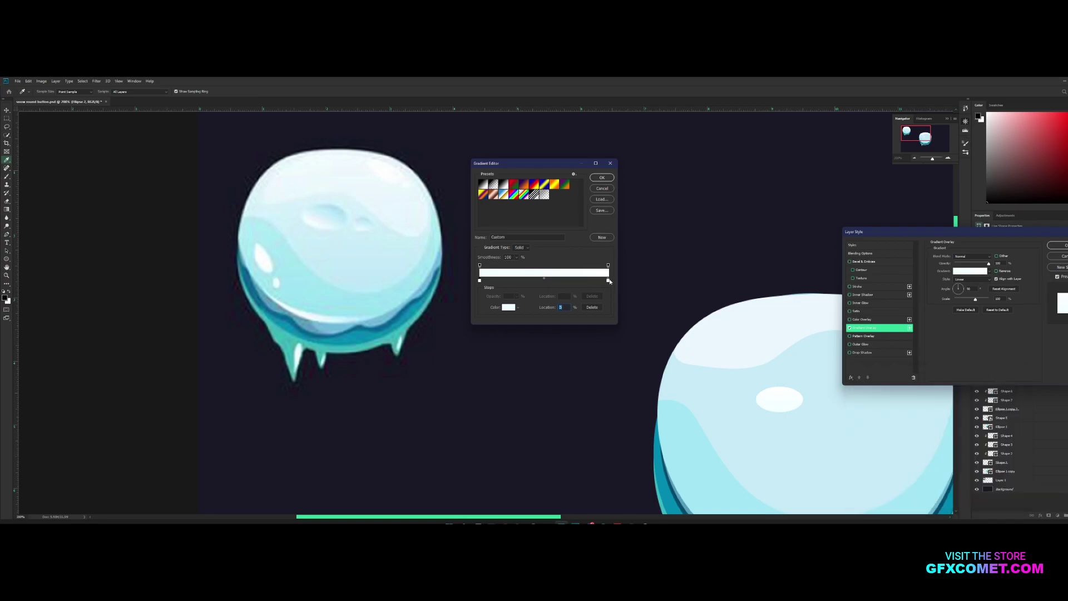
double_click(609, 281)
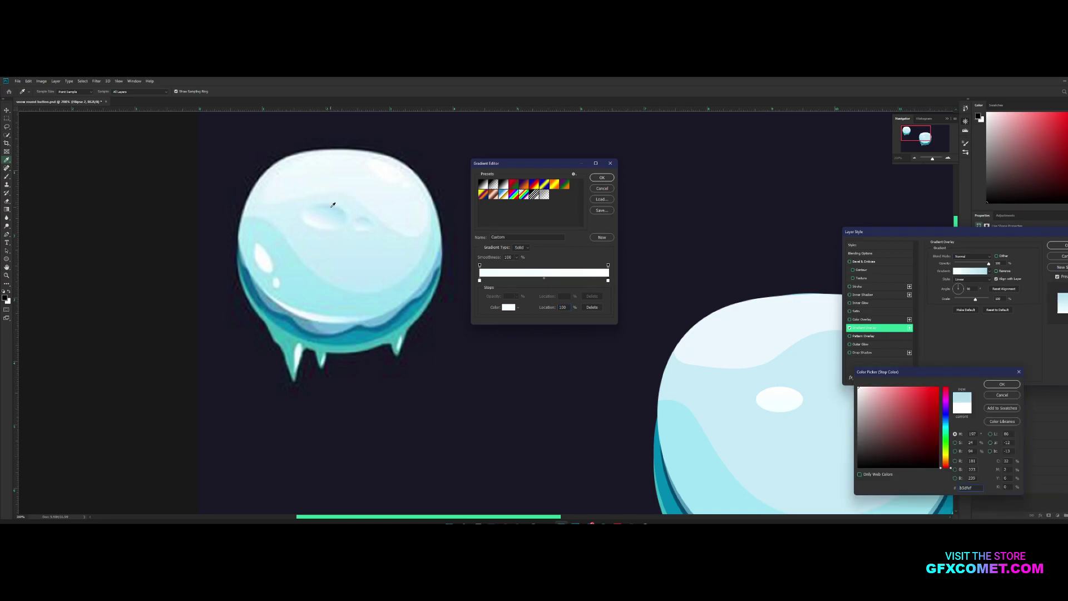
left_click(343, 212)
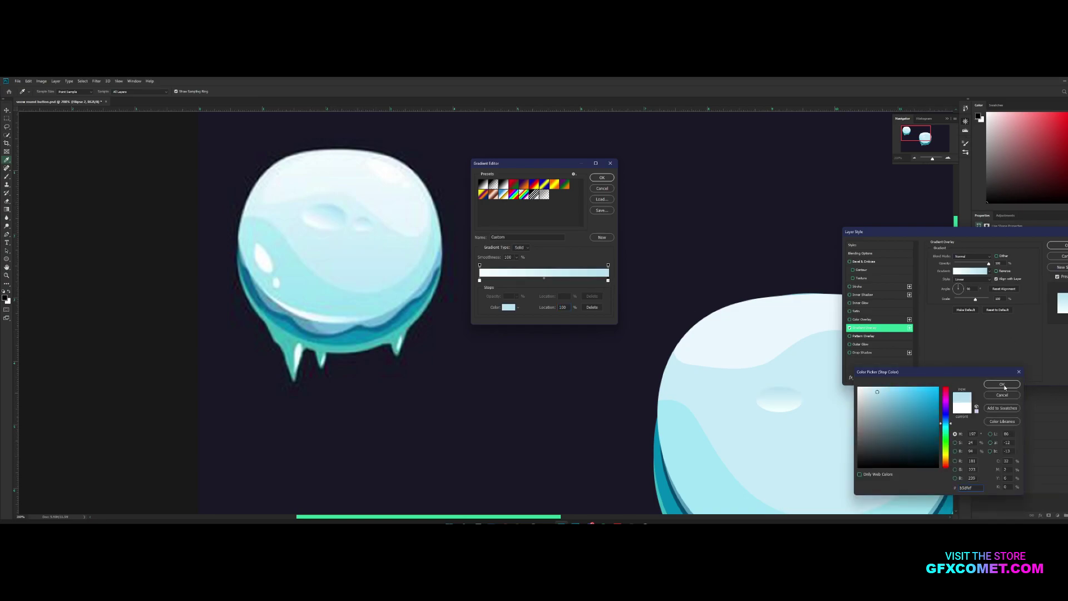
left_click(1002, 385)
left_click(594, 179)
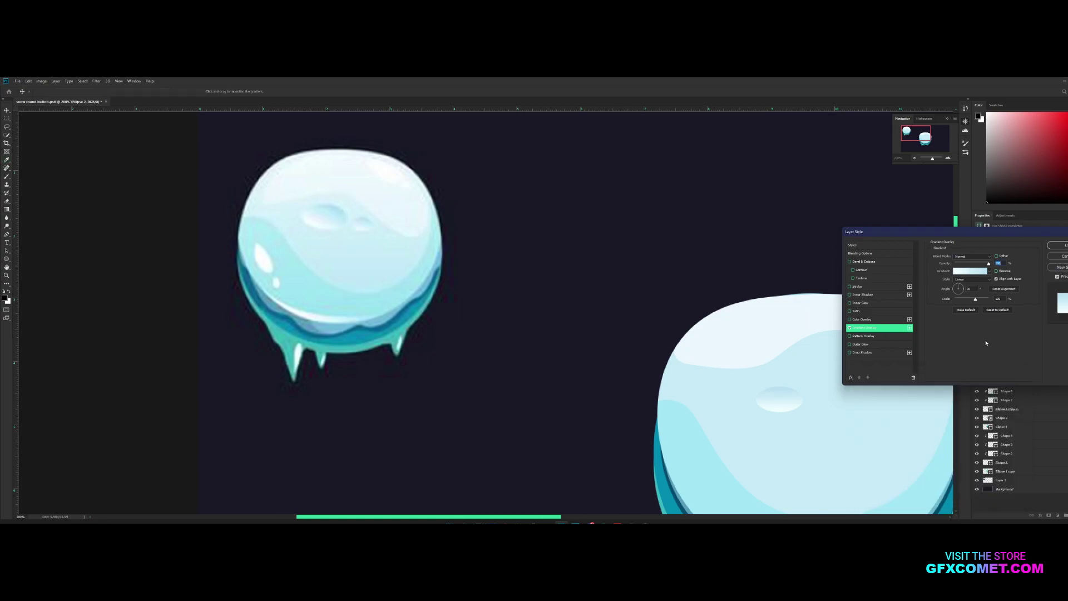
Step: Add an Outer Glow to the ellipse with Overlay blend mode, adjust its opacity, and apply the layer style
left_click(866, 345)
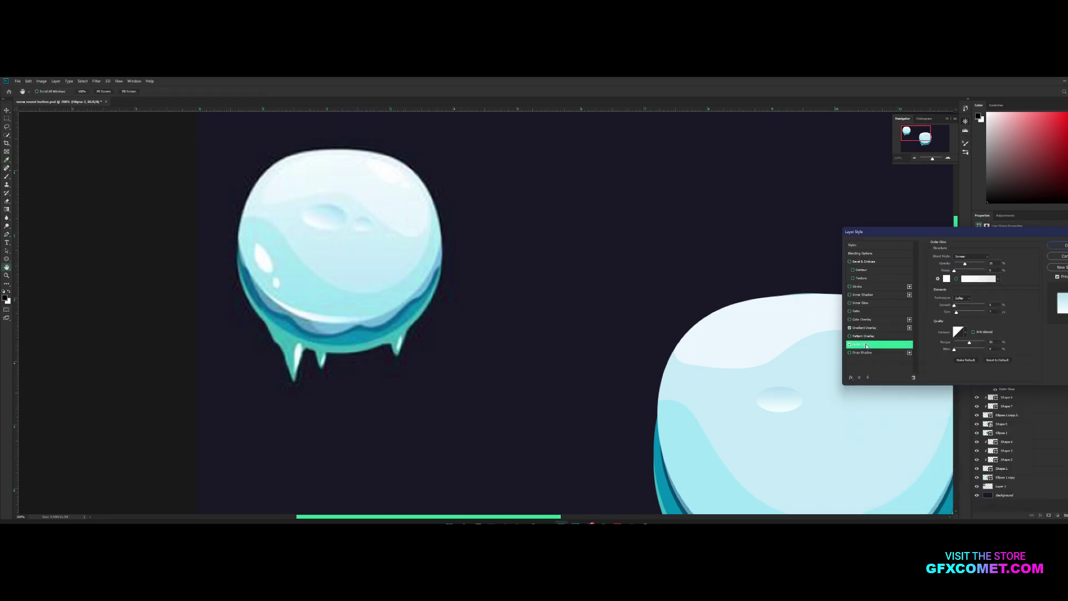
left_click(974, 257)
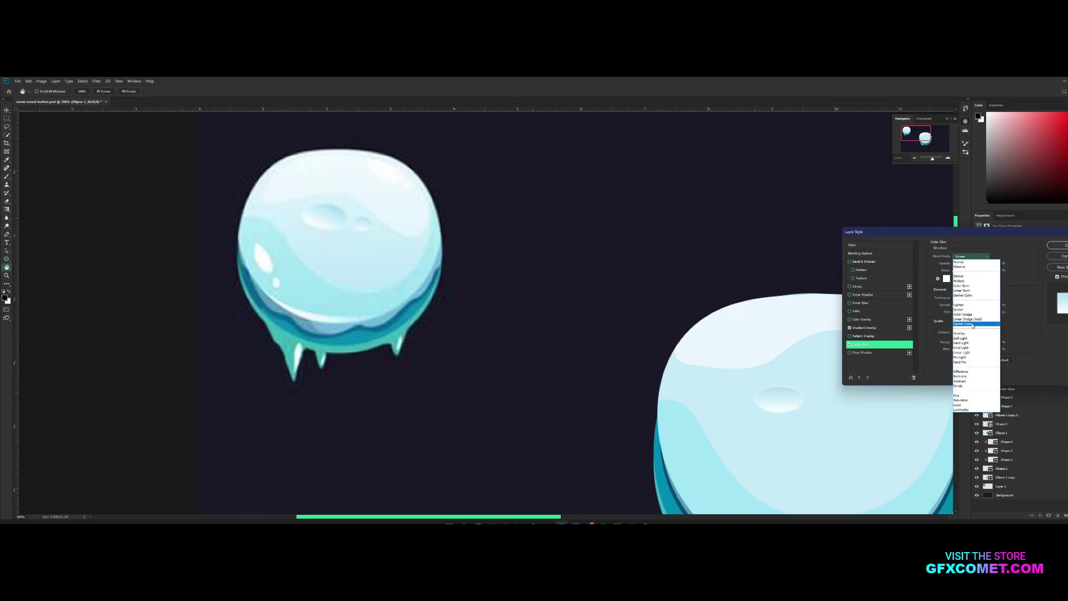
left_click(966, 334)
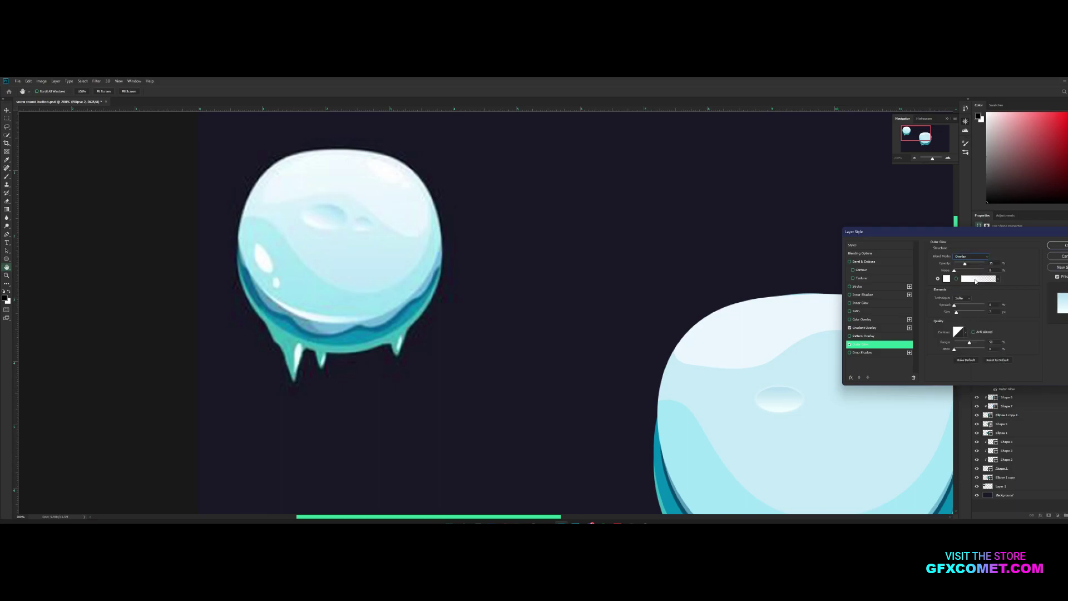
mouse_move(981, 265)
left_mouse_down()
mouse_move(996, 267)
mouse_move(959, 266)
left_mouse_up()
left_click(1060, 245)
Step: Enlarge and reposition the dent ellipse higher on the cap, and place a smaller duplicate to its right
left_click_drag(794, 404, 893, 372)
key("ctrl+t")
key("Return")
key("ctrl+t")
key("Return")
key("ctrl+minus")
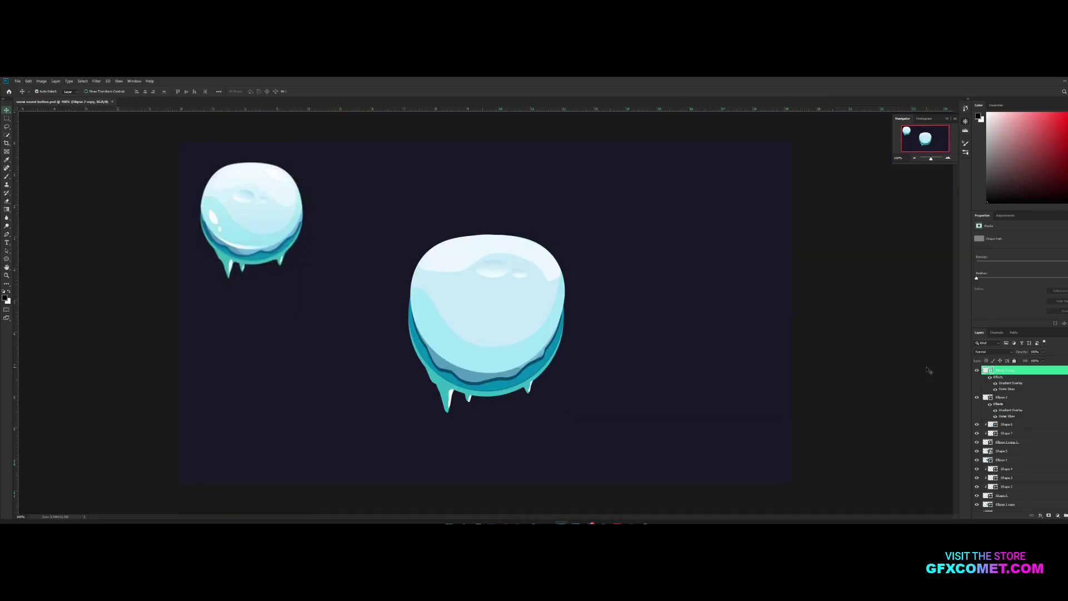
Step: Draw a thin white curved highlight along the cap's bottom edge on a new layer clipped to the cap
left_click(1018, 424)
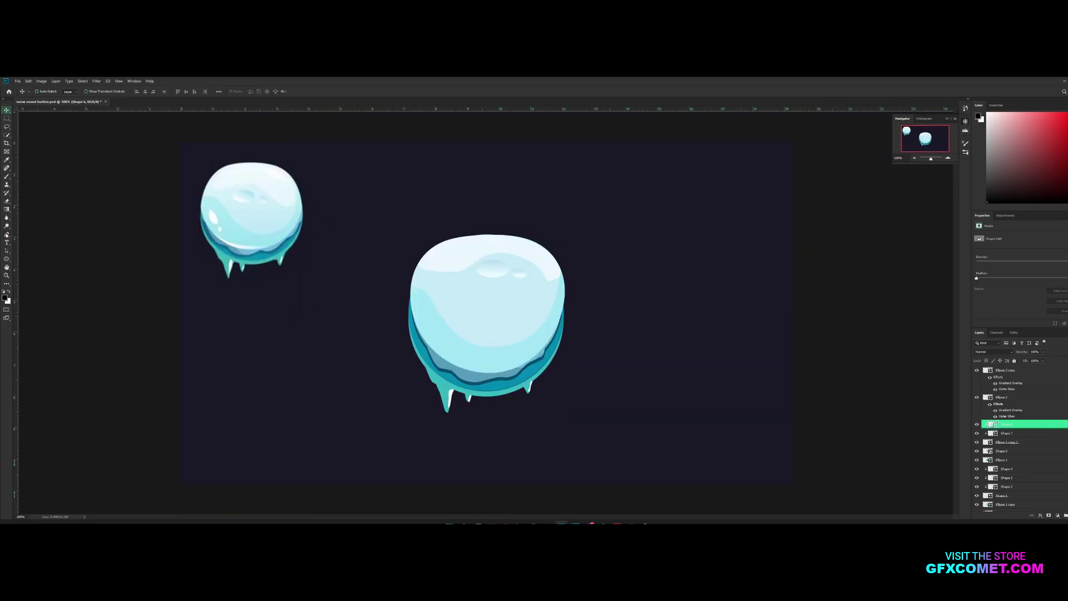
left_click(6, 234)
key("x")
left_click(1067, 515)
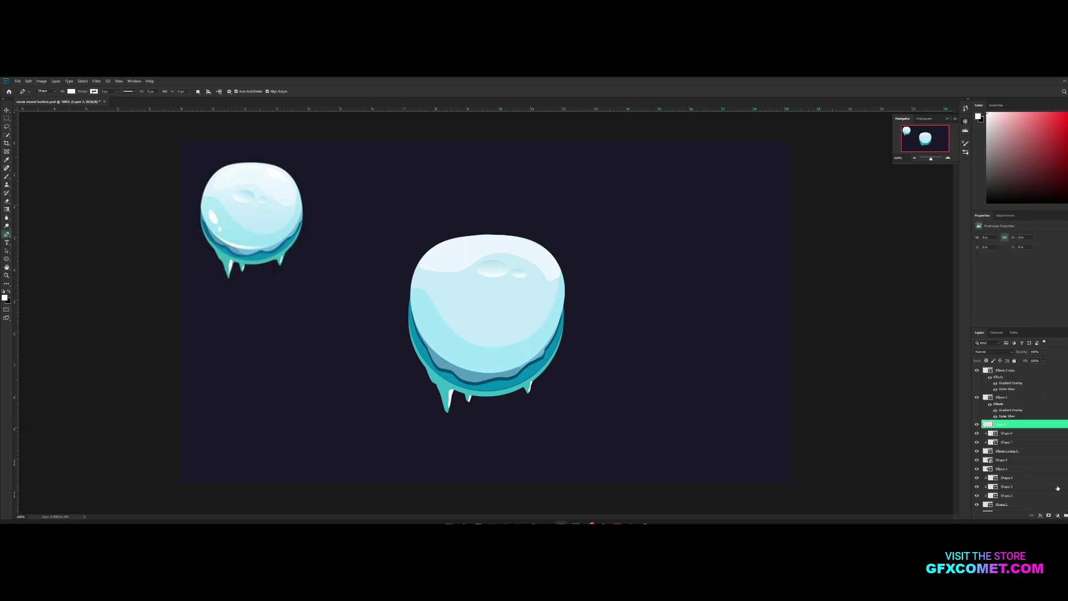
left_click(1017, 426, "alt")
left_click(421, 338)
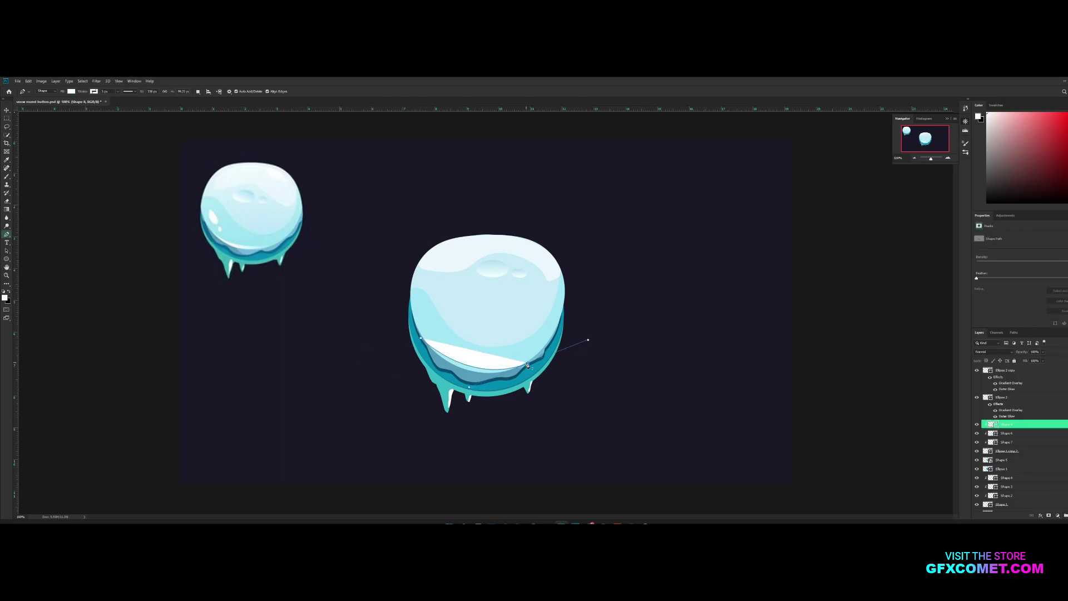
key("v")
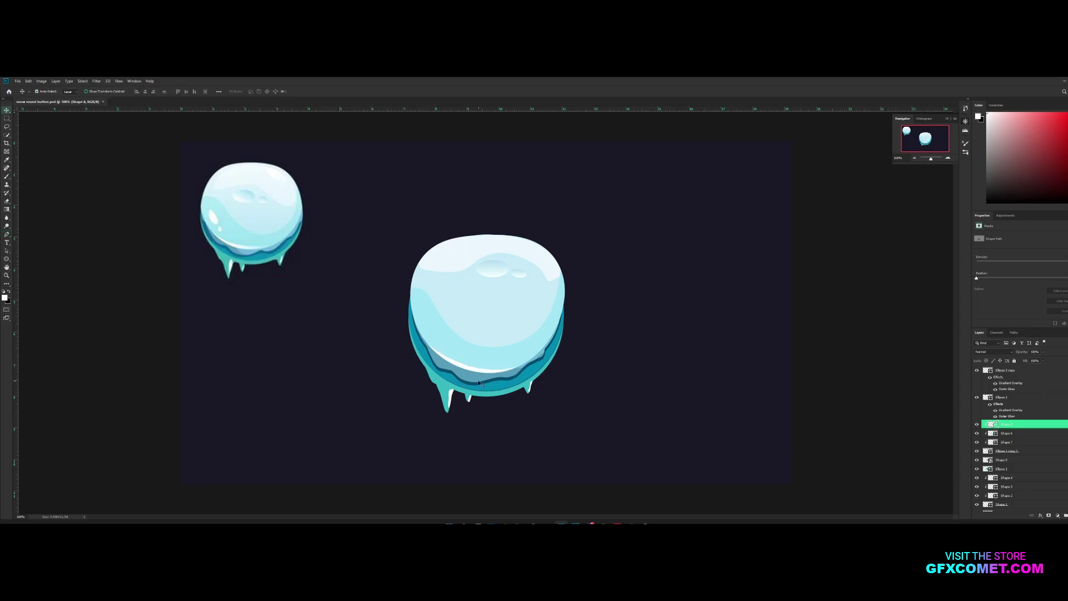
Step: Set a small blue Inner Shadow distance on the wavy snow edge below the cap and save the document
left_click(478, 383)
double_click(1036, 459)
left_click(868, 295)
left_click_drag(963, 286, 959, 286)
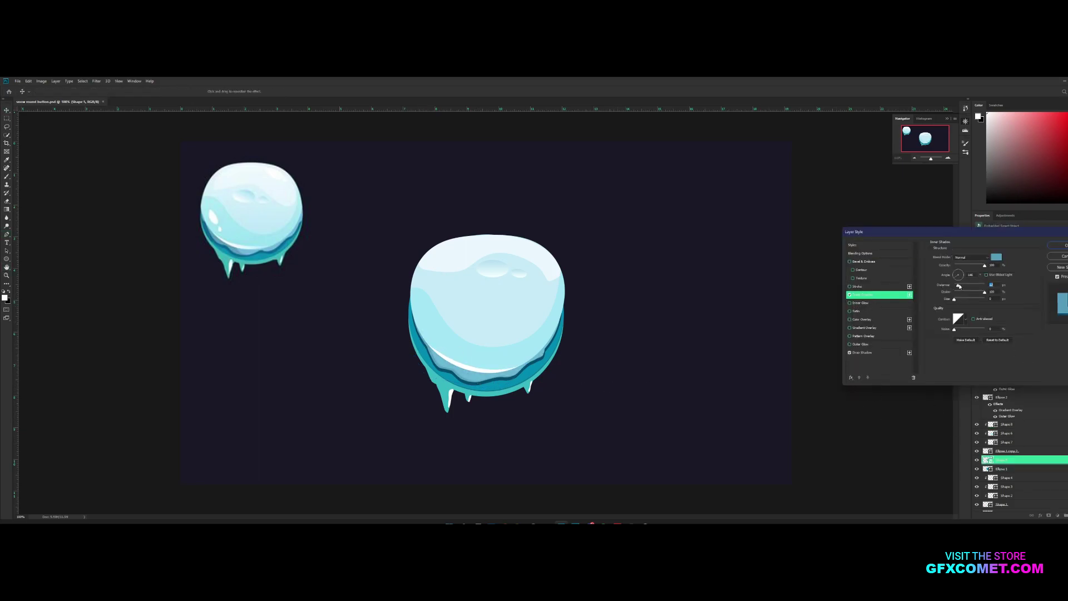
key("ctrl+s")
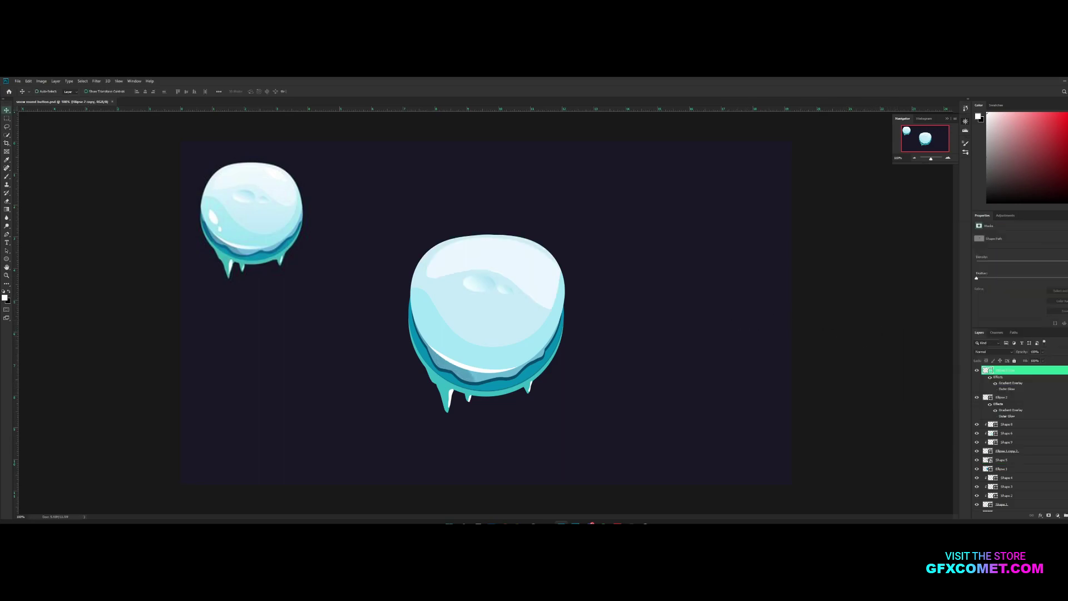
Step: Draw a small white ellipse highlight on a new layer near the cap's lower-left edge and transform it to follow the curve
key("ctrl+shift+alt+n")
left_click(6, 258)
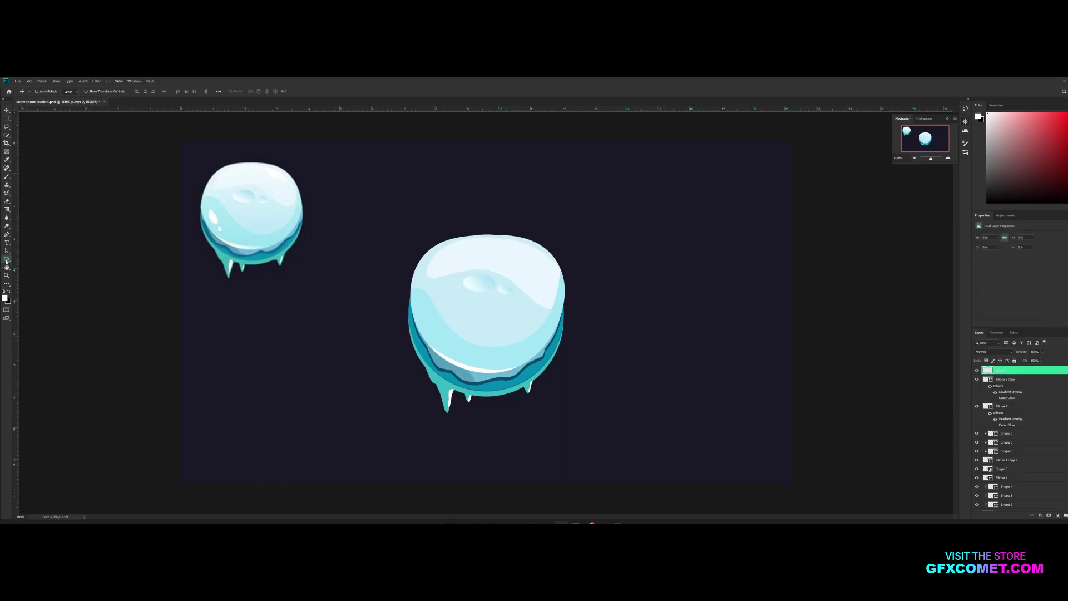
left_click(35, 271)
left_click_drag(209, 211, 441, 337)
key("v")
key("ctrl+t")
key("Return")
Step: Place a smaller duplicate of the white highlight just below the first one, and save the document
key("v")
key("ctrl+t")
key("Return")
key("ctrl+t")
key("Return")
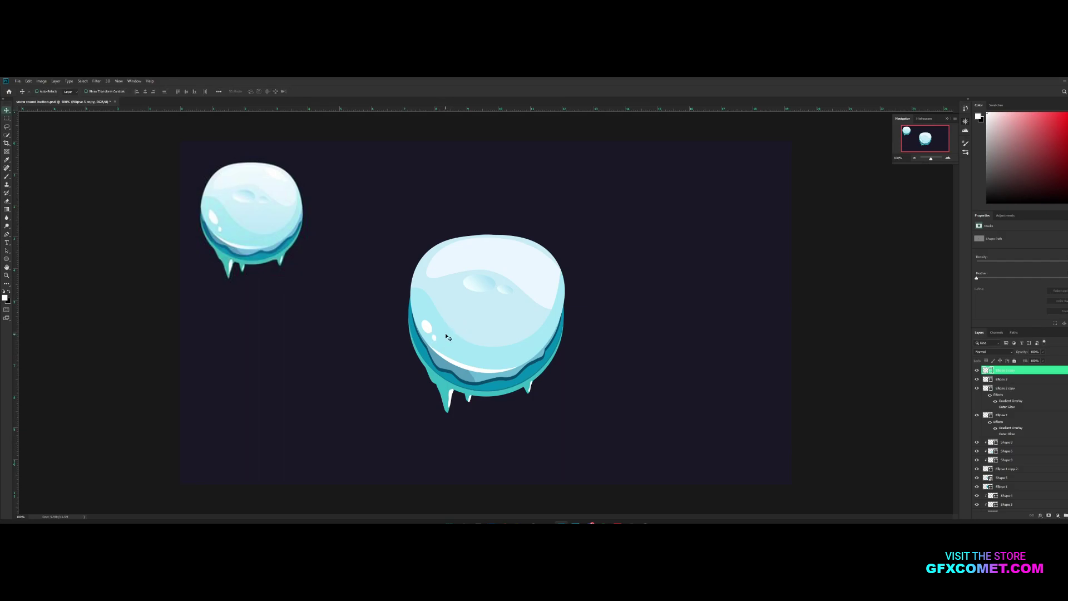
key("ctrl+s")
Step: Duplicate the white highlight onto the cap's upper-right edge, enlarge and rotate it to follow the curve, and save
key("ctrl+j")
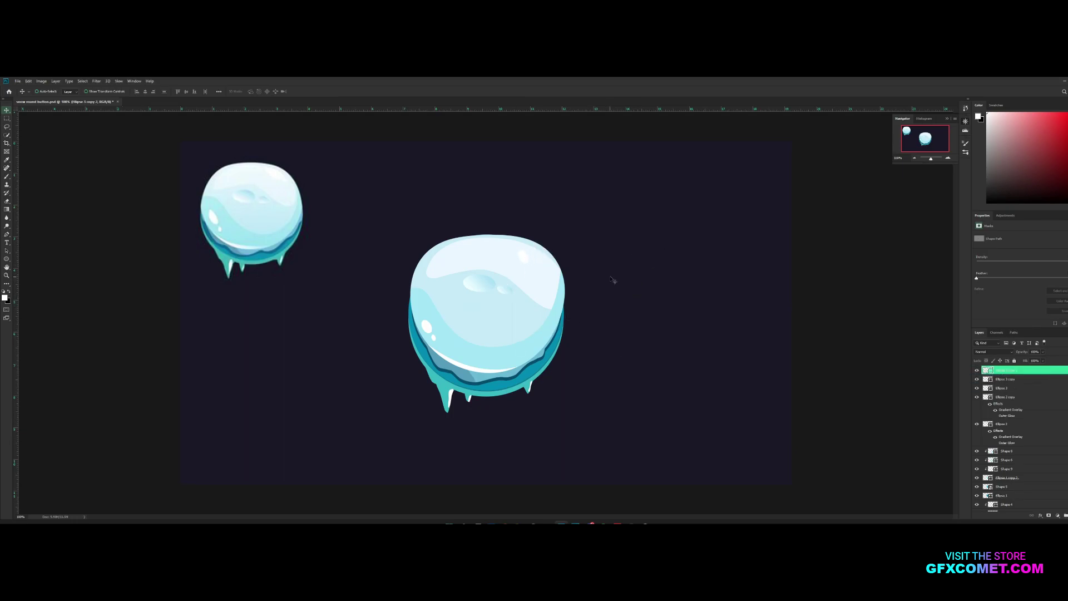
key("ctrl+t")
mouse_move(530, 249)
left_mouse_down()
mouse_move(551, 236)
mouse_move(524, 242)
left_mouse_up()
key("Return")
left_click_drag(545, 258, 538, 244)
key("ctrl+t")
key("Return")
key("ctrl+s")
key("ctrl+minus")
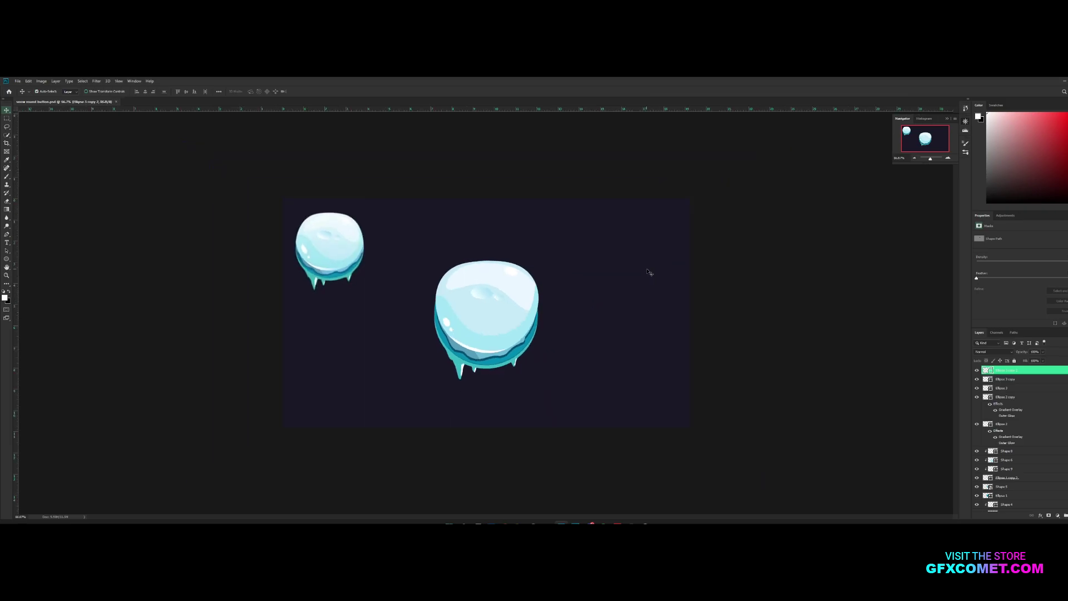
key("ctrl+plus")
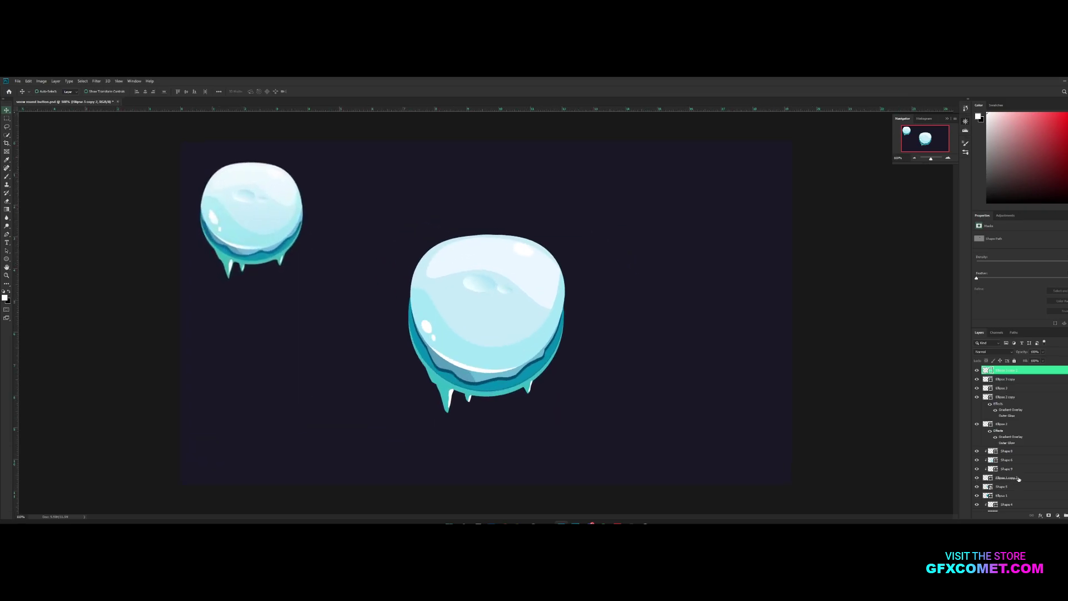
Step: Group all the snow cap layers and scale the group up slightly from its center
left_click(1019, 478, "shift")
key("ctrl+g")
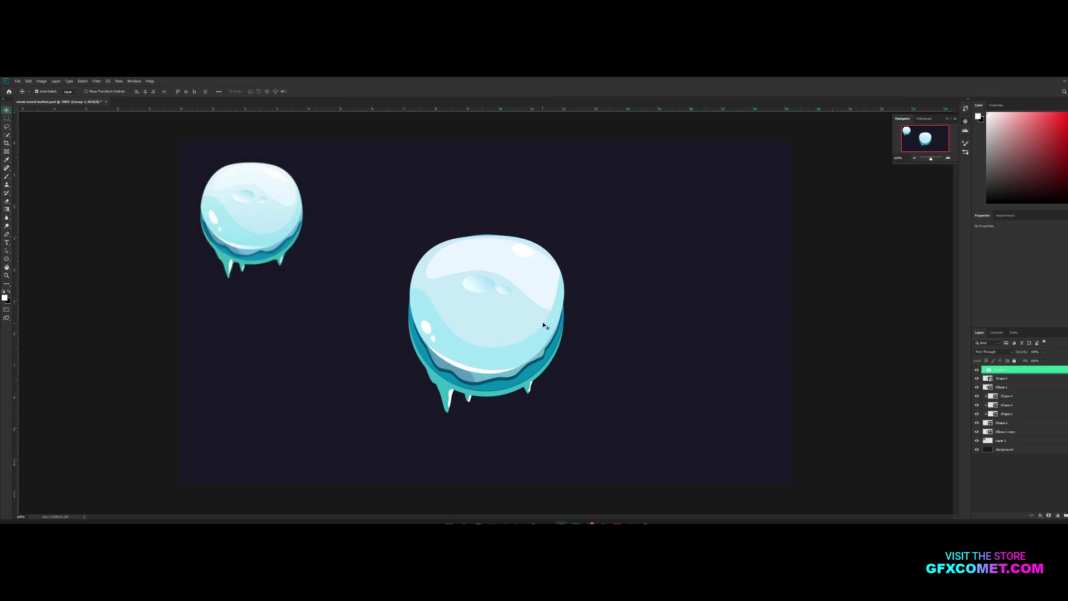
key("ctrl+t")
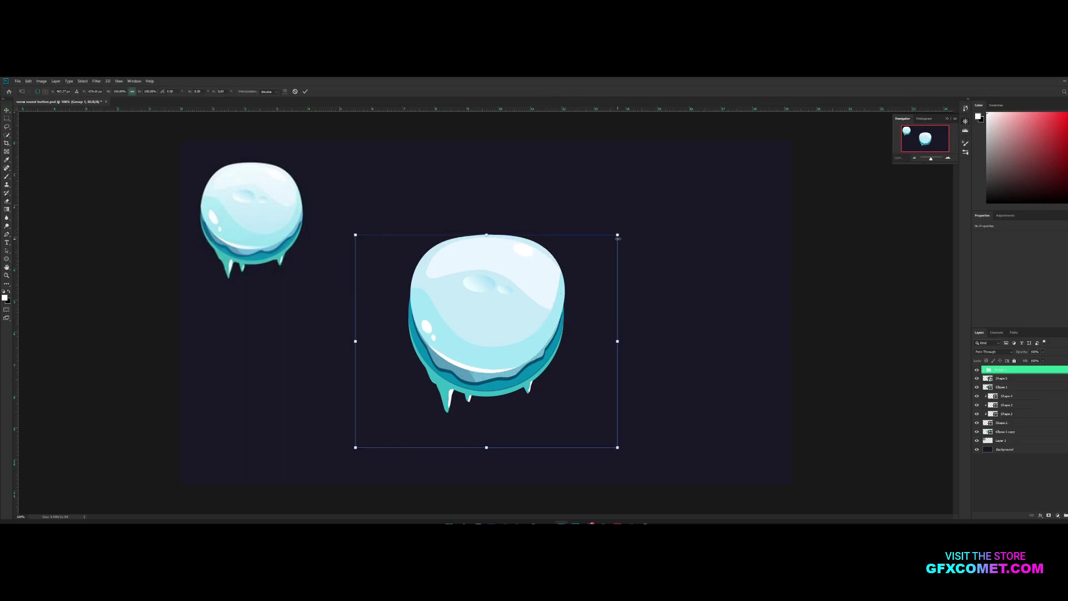
left_click_drag(617, 236, 625, 232)
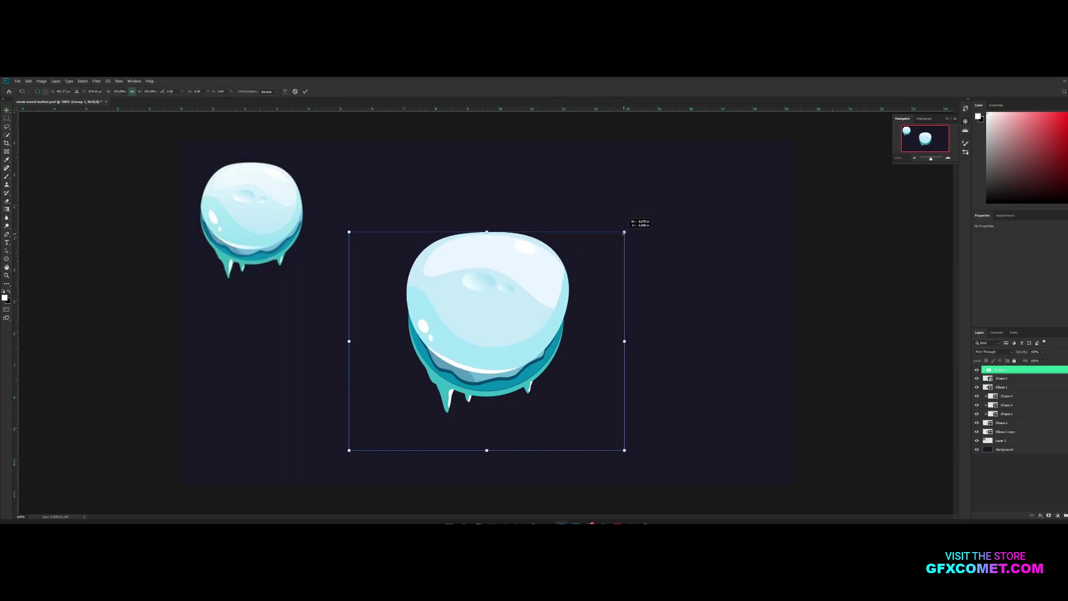
key("Return")
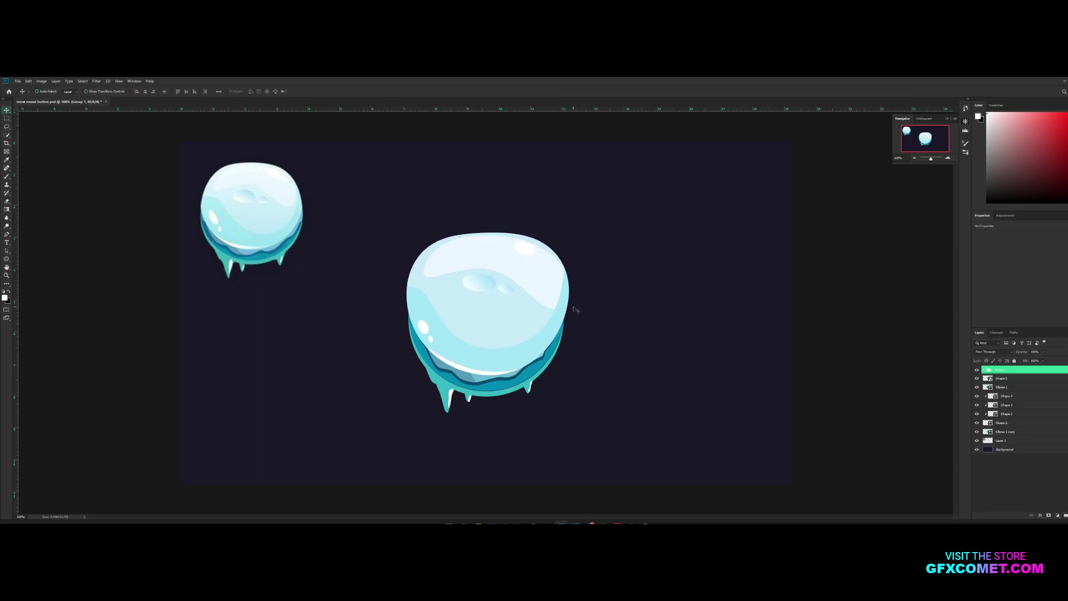
Step: Narrow the cap group slightly from both sides so its width matches the icy base
key("ctrl+t")
left_click_drag(348, 343, 353, 342)
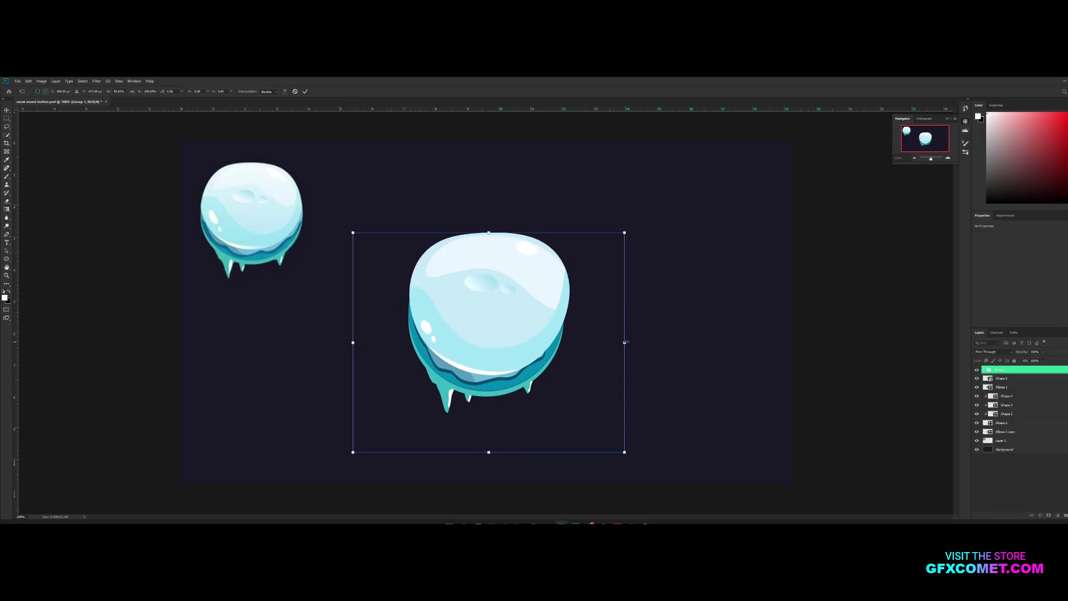
left_click_drag(625, 342, 619, 343)
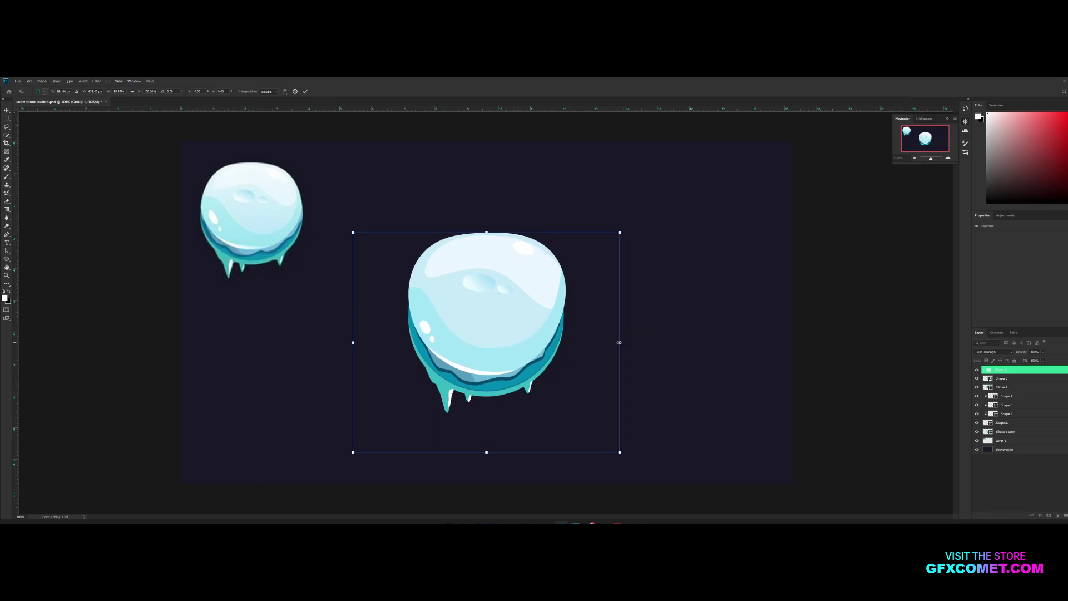
key("Return")
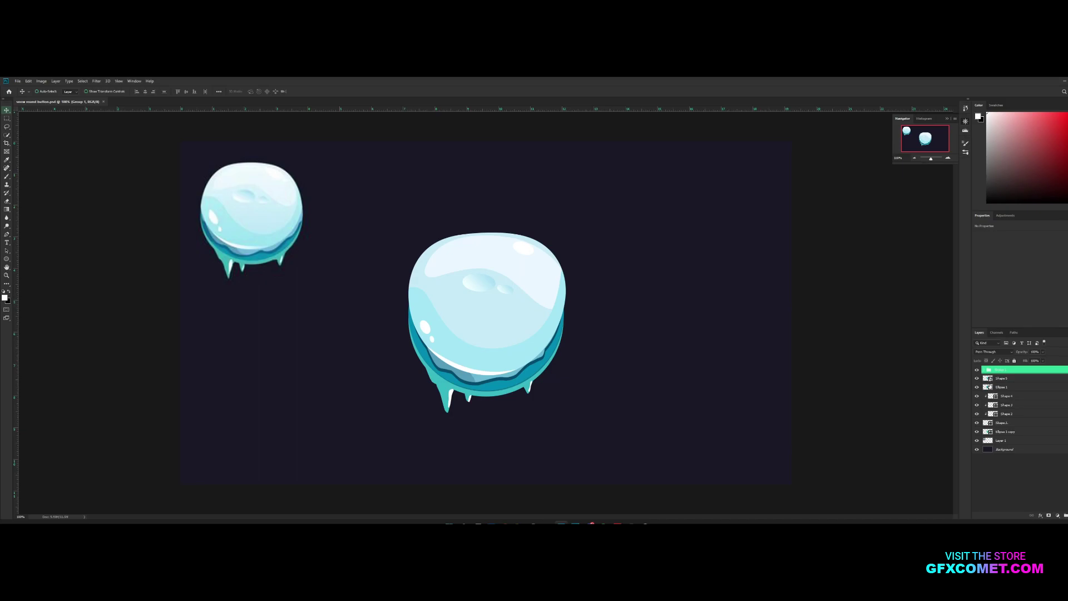
Step: Group the icicle shapes and the lower teal ellipse, and undo the trial move of the group
left_click(1005, 434)
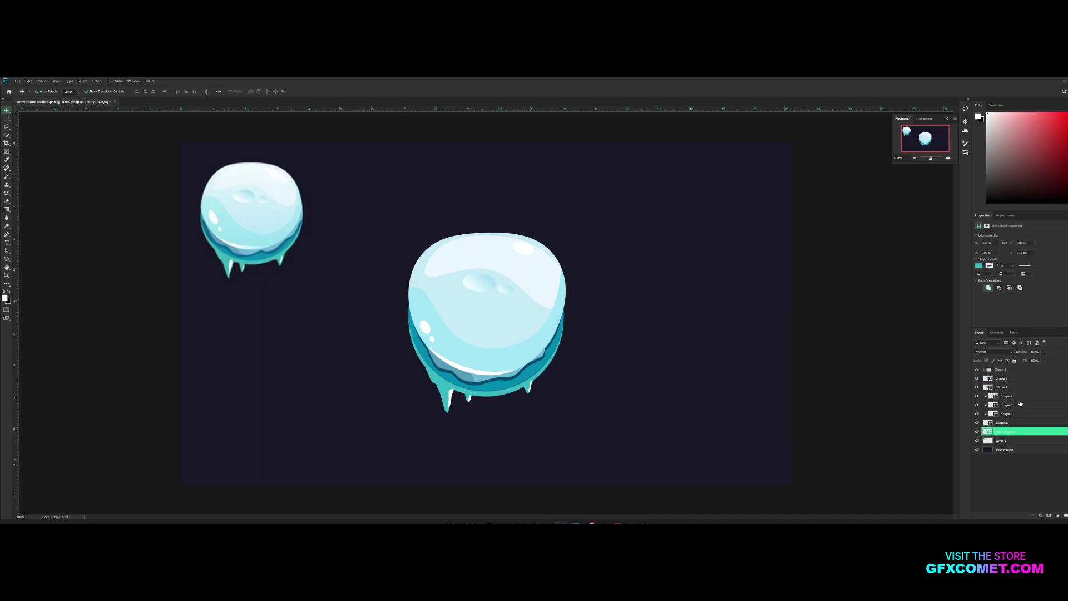
left_click(1006, 396, "shift")
key("ctrl+g")
left_click_drag(584, 358, 583, 348)
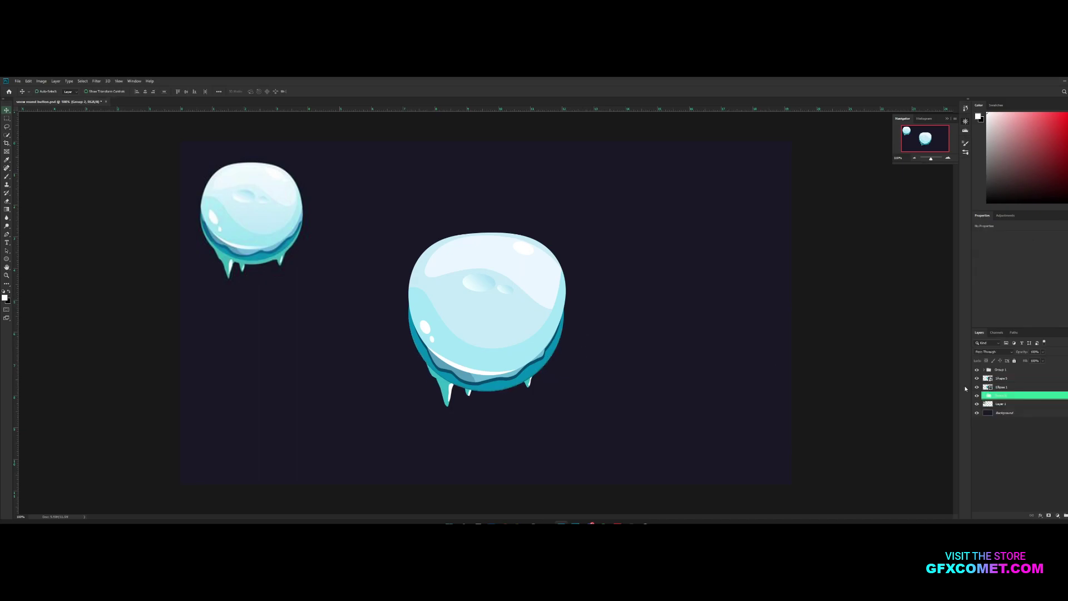
key("ctrl+z")
Step: Select the blue base ellipse together with the icicle group, nudge both vertically under the cap, and save
left_click(1002, 388, "shift")
left_click_drag(649, 371, 650, 366)
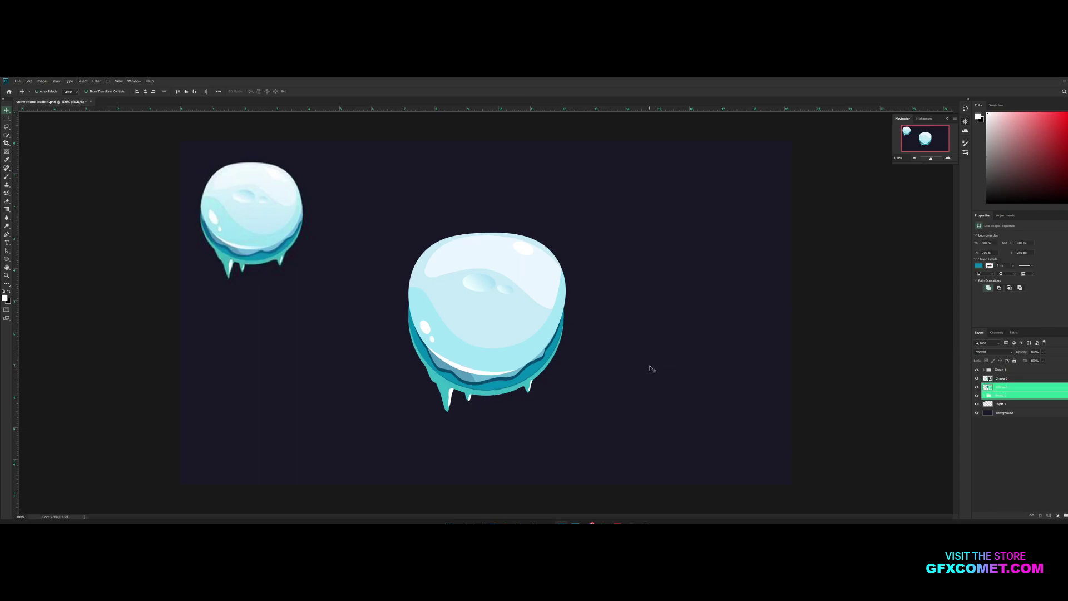
key("Up")
key("Up")
key("Down")
key("Down")
key("Down")
key("ctrl+s")
Step: Warp the main cap ellipse by pulling both upper corners and the lower-right corner slightly inward
left_click(486, 324, "ctrl")
key("ctrl+t")
right_click(485, 322)
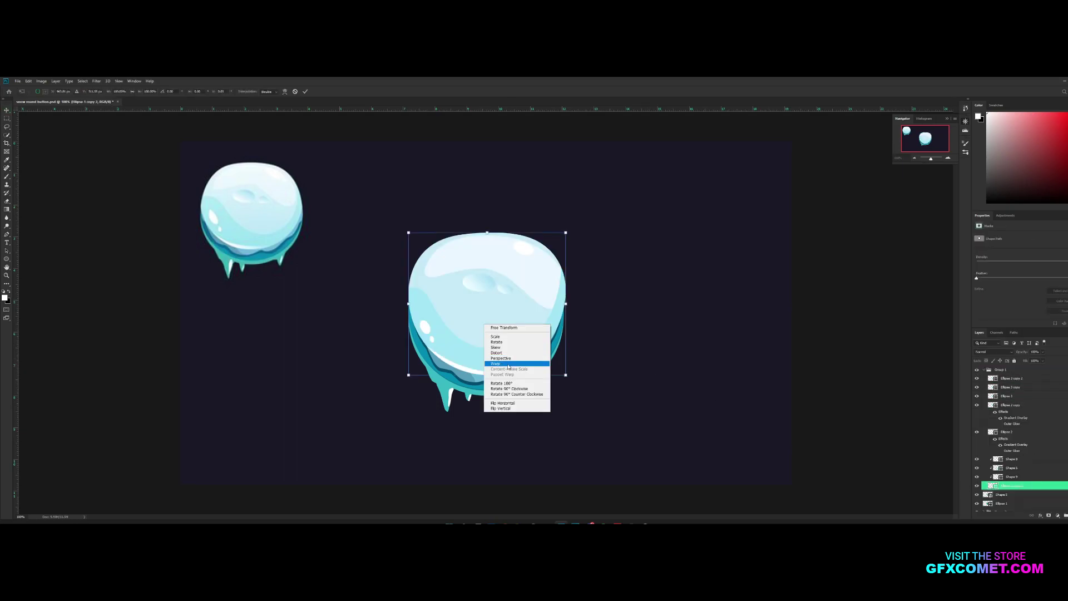
left_click(501, 362)
left_click_drag(406, 237, 418, 234)
left_click_drag(566, 233, 565, 238)
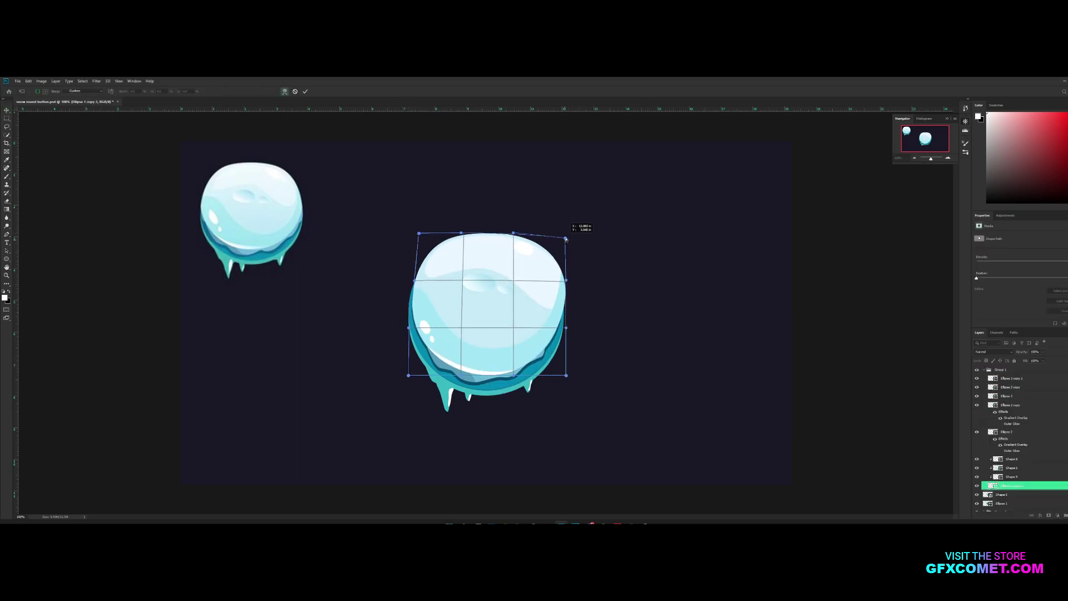
left_click_drag(566, 375, 562, 373)
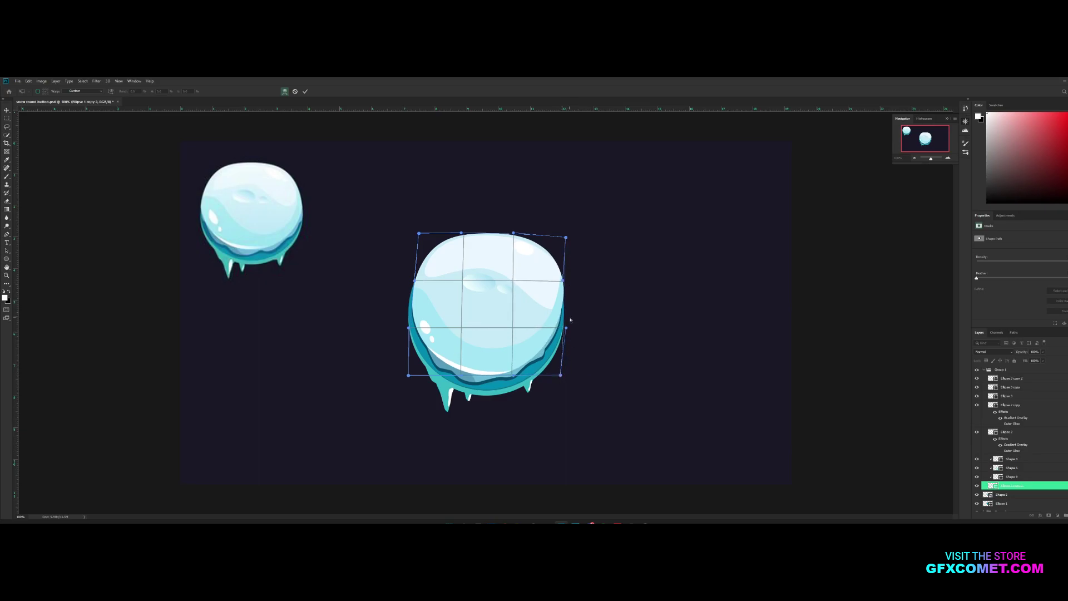
key("Return")
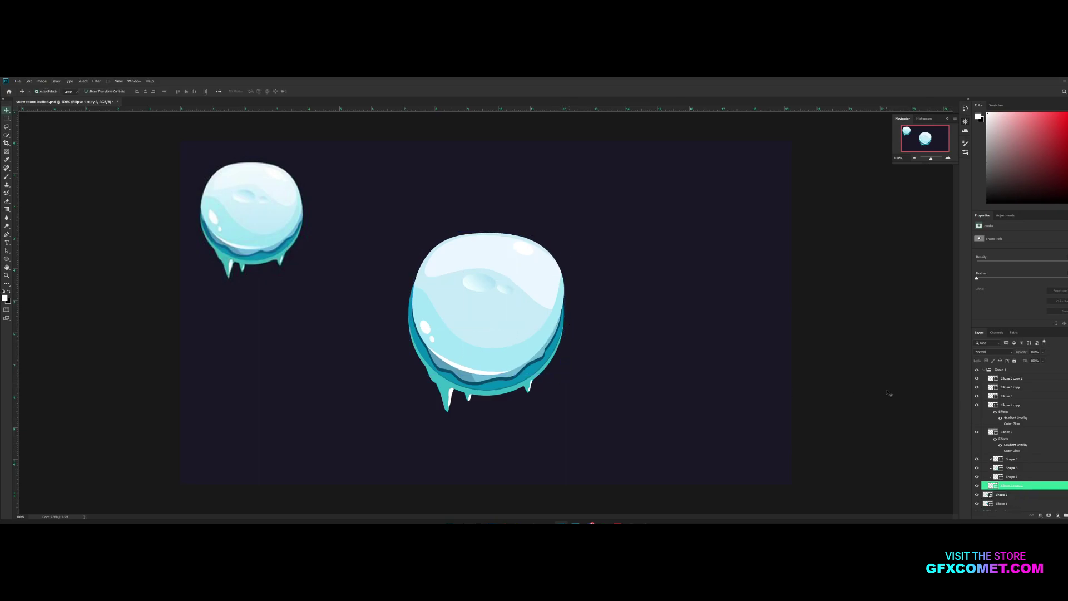
Step: Group all the button's layers and groups into one group and hide the reference image layer
key("ctrl+minus")
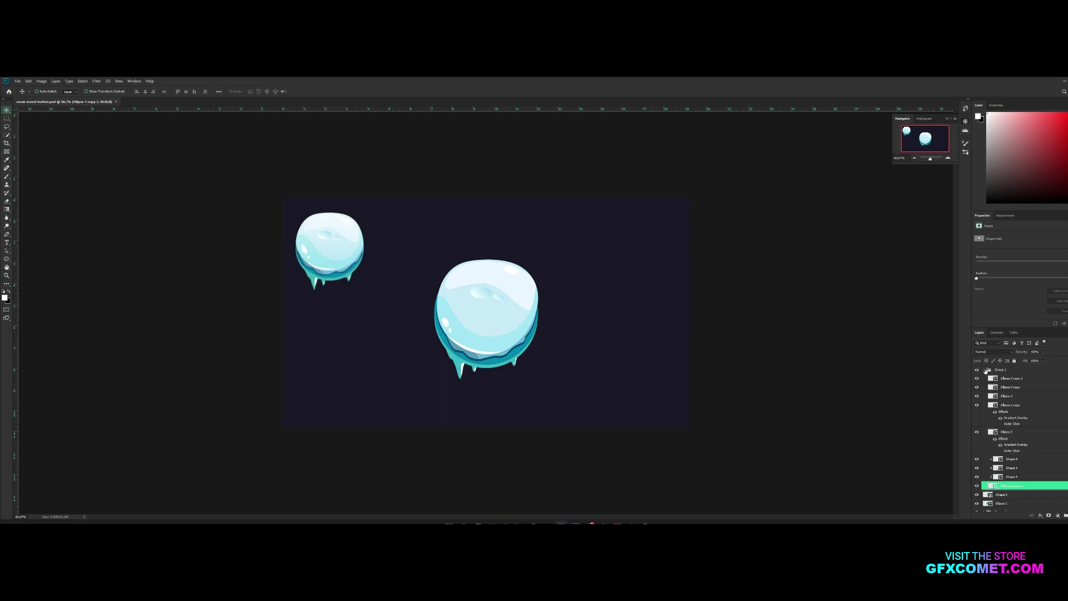
left_click(986, 370)
left_click(1010, 371)
left_click(992, 396, "shift")
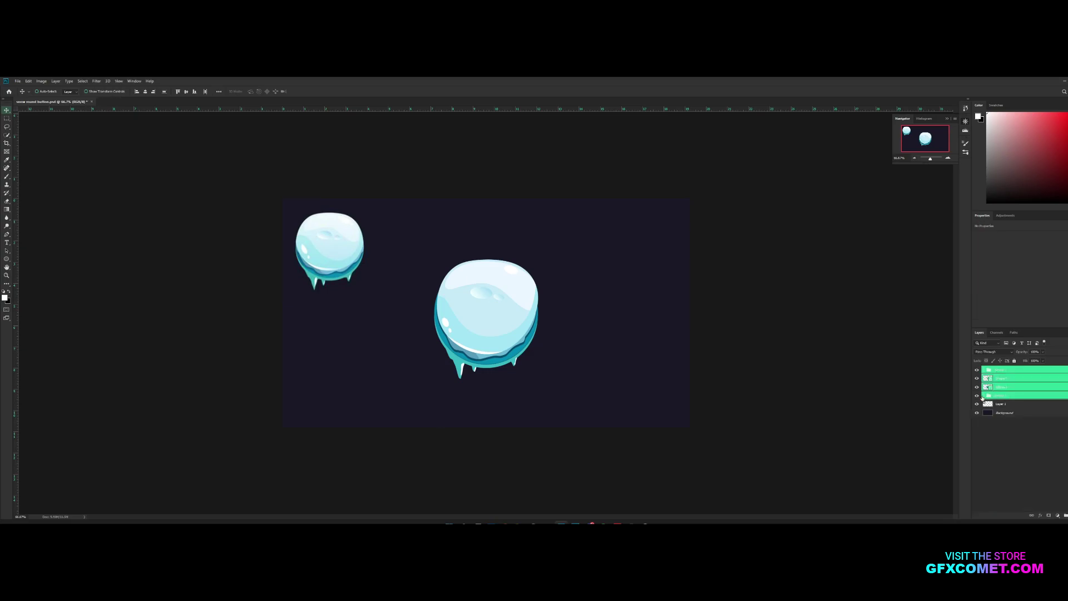
key("ctrl+g")
left_click(977, 378)
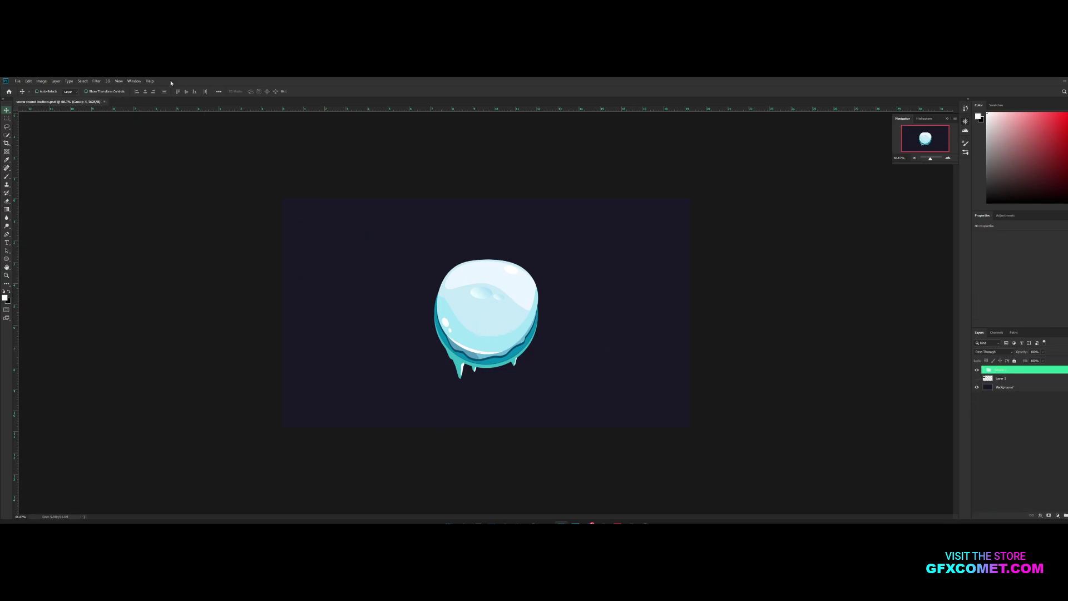
Step: Center the button group horizontally and vertically on the canvas
key("ctrl+a")
left_click(145, 92)
left_click(190, 92)
key("ctrl+d")
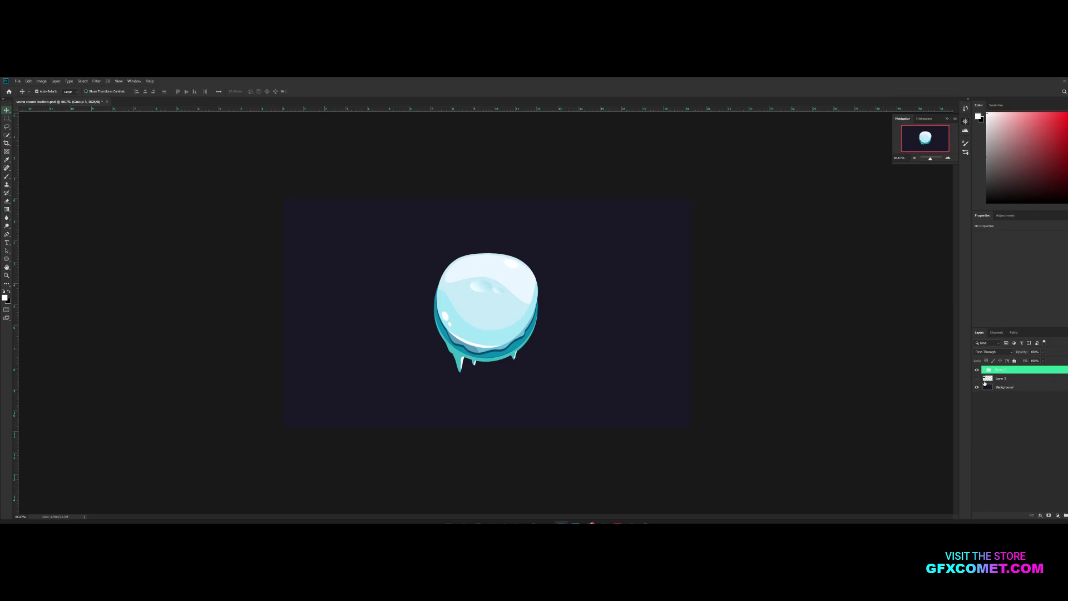
Step: Duplicate the button group, merge the copy into a single layer, and duplicate that merged layer
key("ctrl+j")
key("ctrl+e")
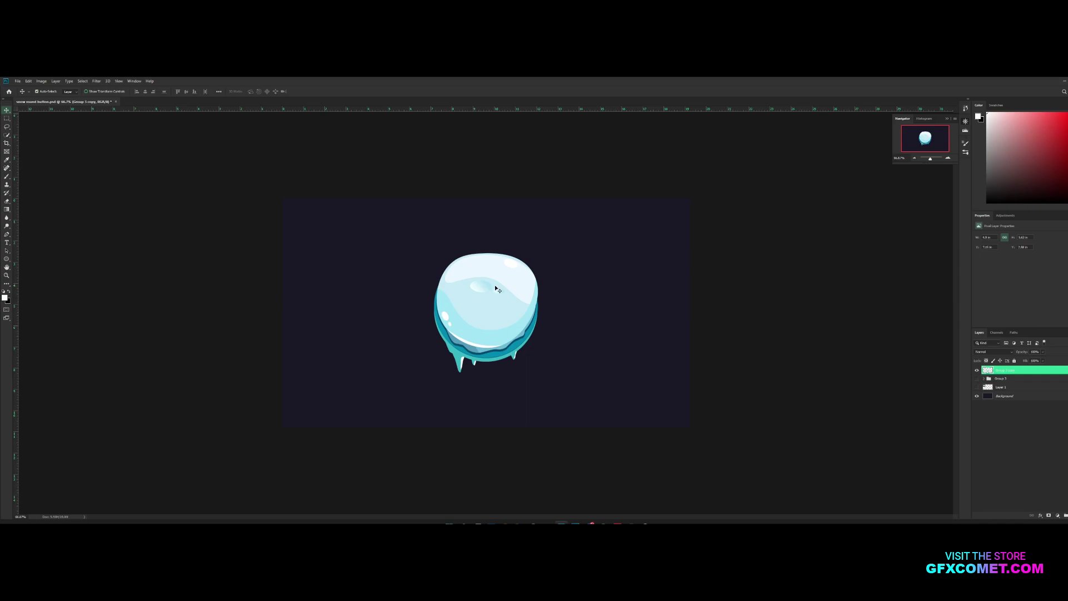
key("ctrl+j")
Step: Apply the Camera Raw Filter to the top merged copy, raising Texture and adjusting the clarity, light and detail settings
left_click(97, 81)
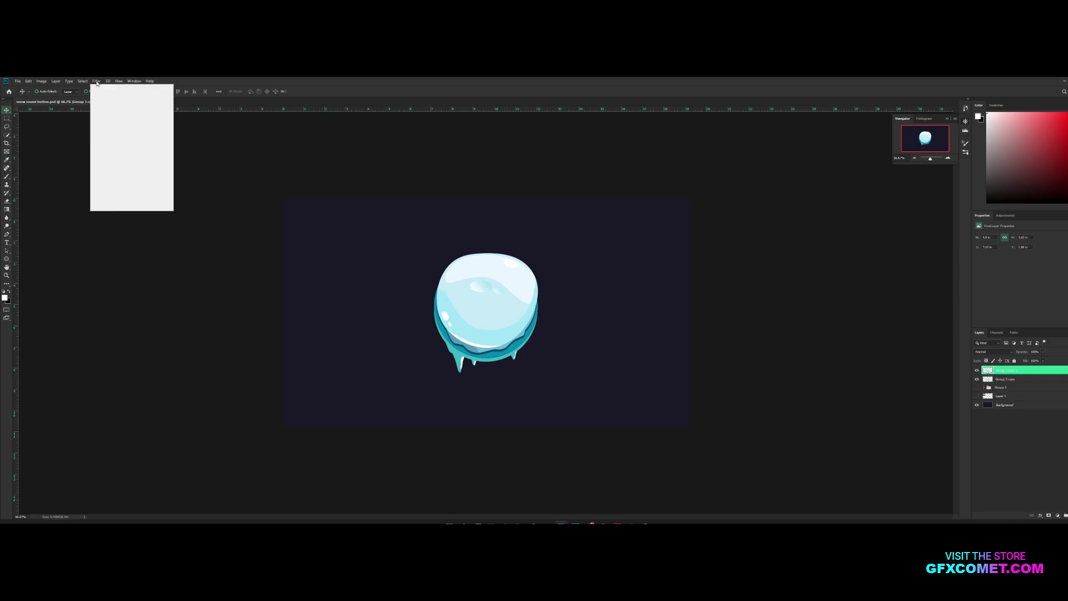
left_click(114, 122)
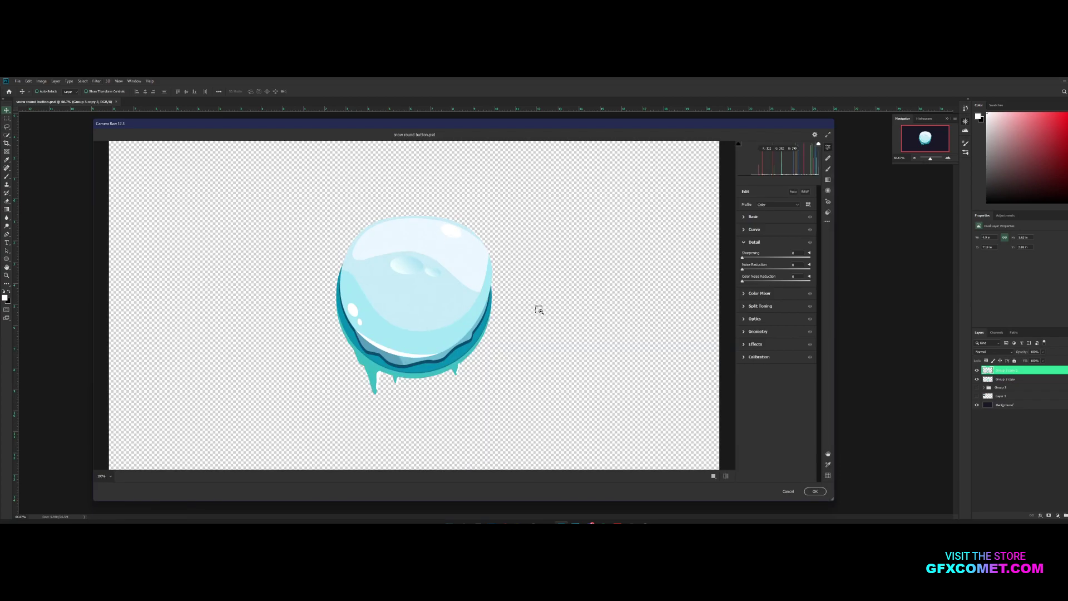
left_click(753, 216)
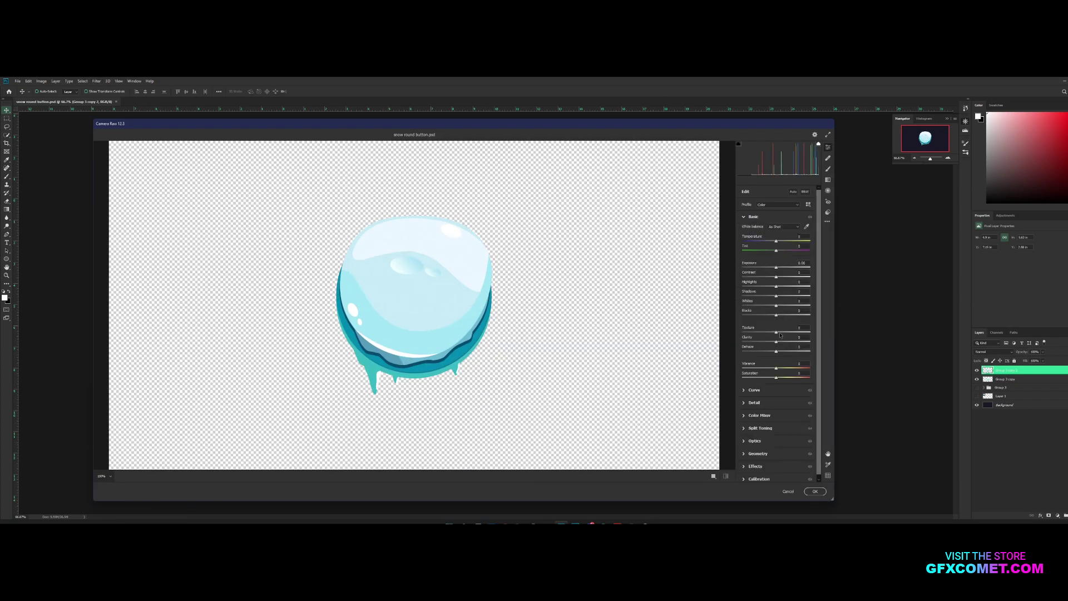
mouse_move(777, 332)
left_mouse_down()
mouse_move(825, 331)
mouse_move(794, 332)
left_mouse_up()
left_click_drag(777, 341, 781, 368)
left_click_drag(776, 267, 778, 296)
left_click_drag(777, 306, 777, 315)
left_click(754, 402)
left_click_drag(742, 269, 761, 282)
left_click(815, 491)
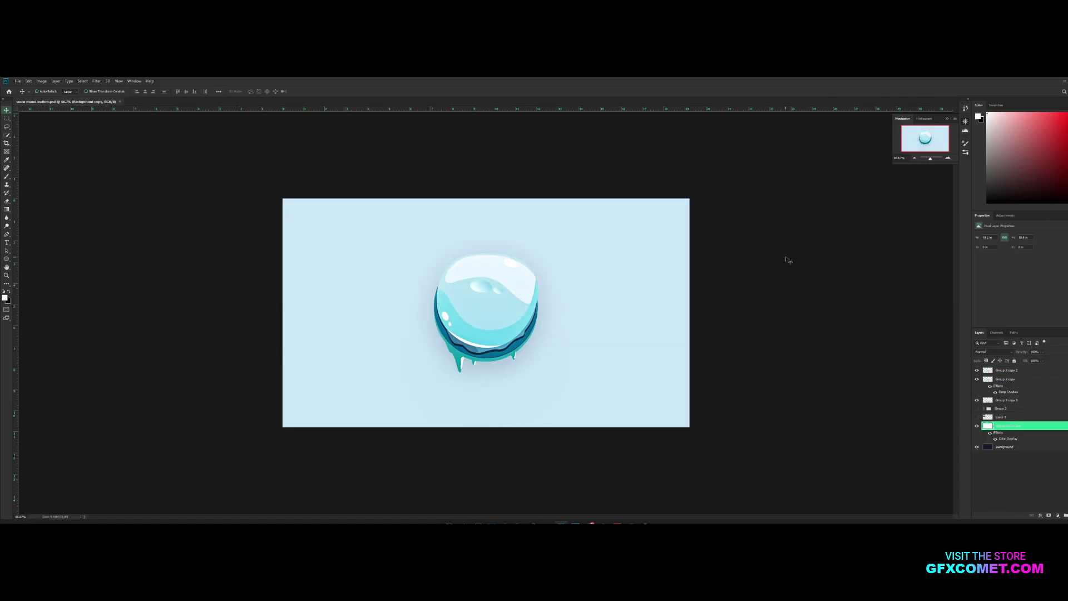
Step: Group the top two button layers, and merge a duplicate of that group into one layer with the original group hidden
left_click(1011, 402)
left_click(1061, 380)
left_click(1030, 379)
left_click(1024, 371, "shift")
key("ctrl+g")
key("ctrl+j")
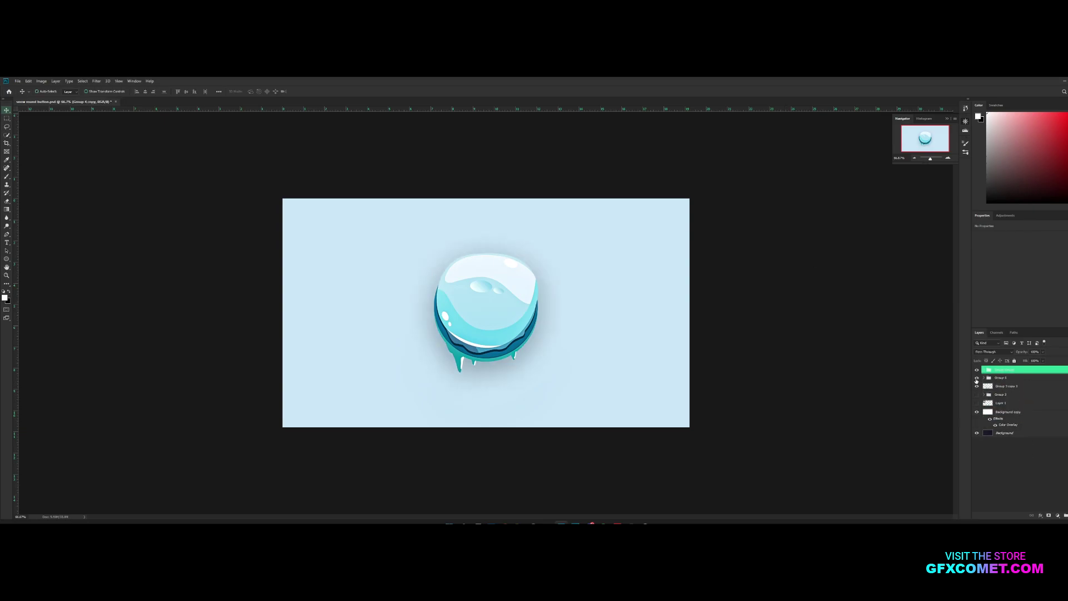
left_click(976, 379)
key("ctrl+e")
Step: Duplicate the merged button, shrink the copy to a small icon size, and place it near the canvas's left edge
left_click_drag(471, 309, 377, 302)
key("ctrl+z")
key("ctrl+j")
key("ctrl+t")
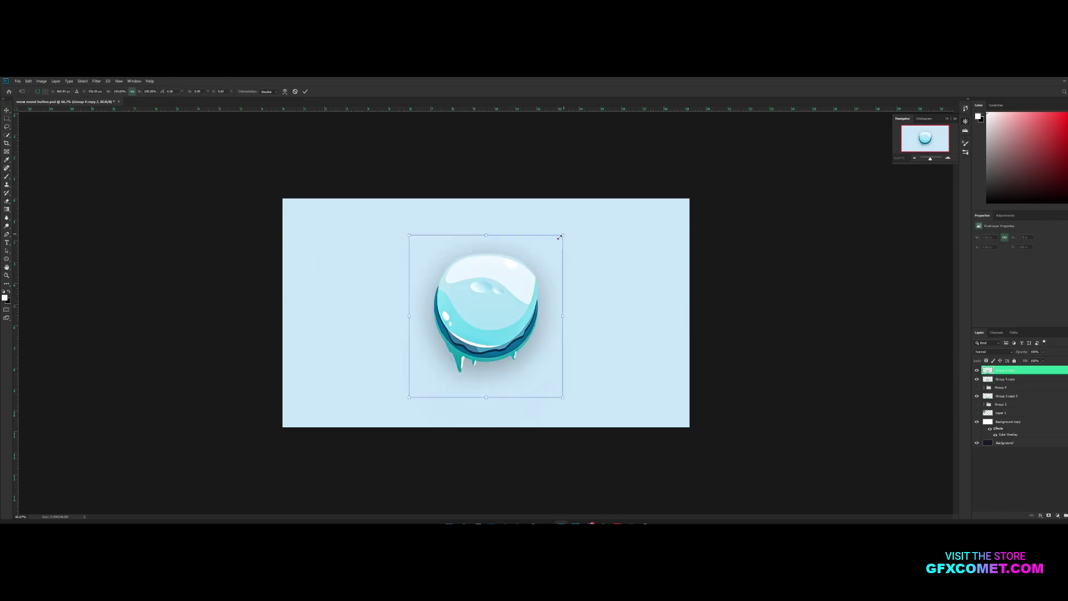
left_click_drag(560, 238, 342, 307)
key("Return")
key("ctrl+t")
key("Return")
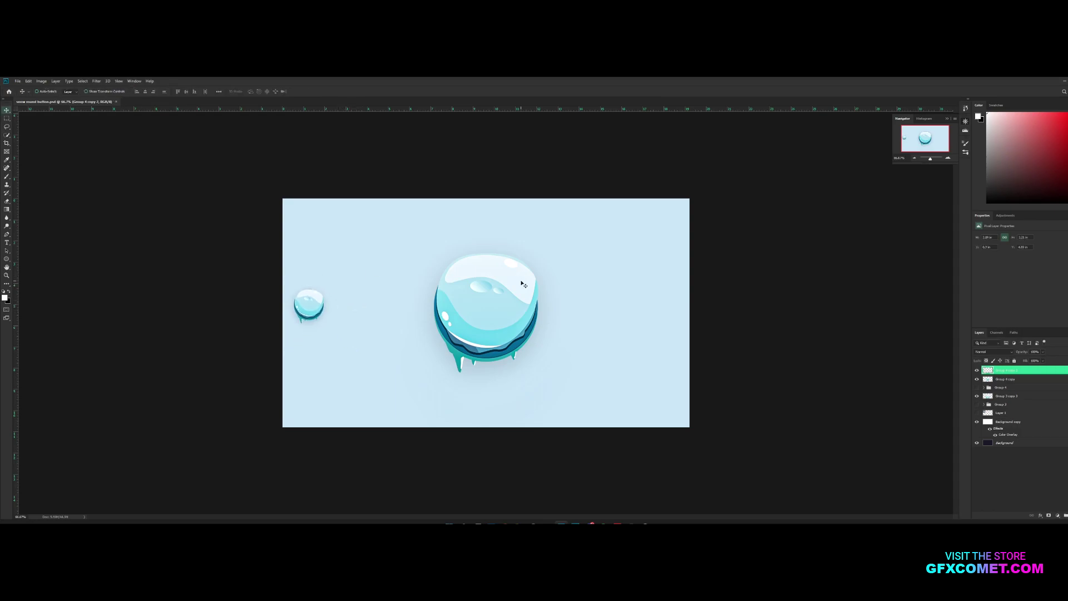